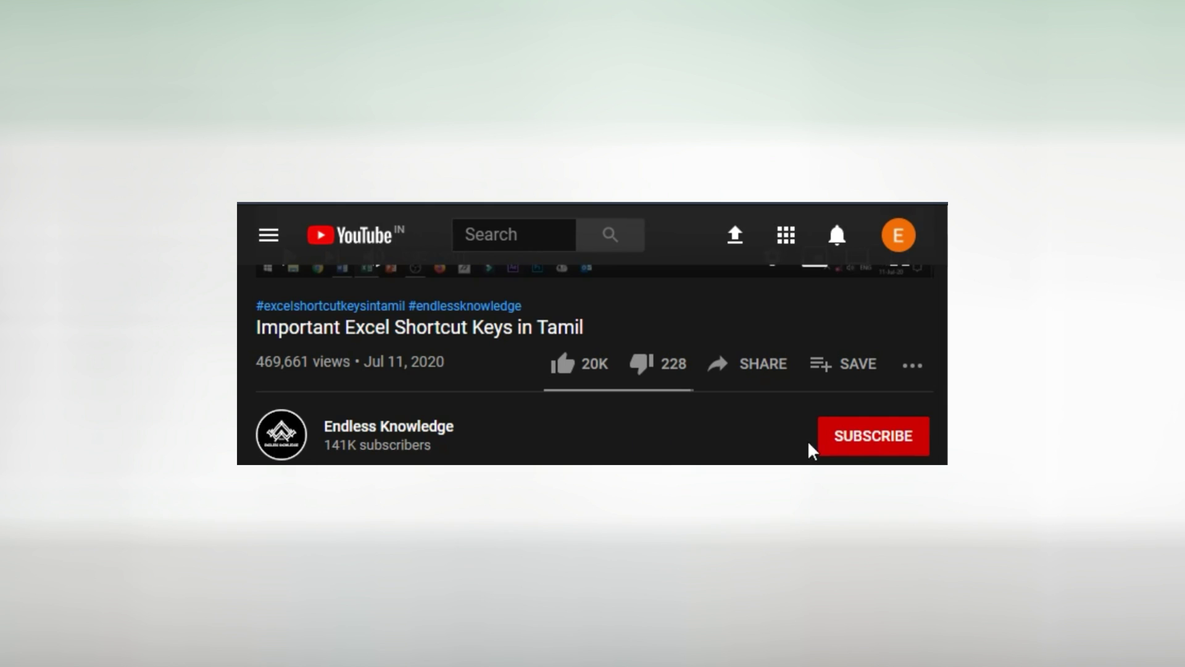
Subscribe to the Endless Knowledge channel and set its notification bell to All
click(852, 445)
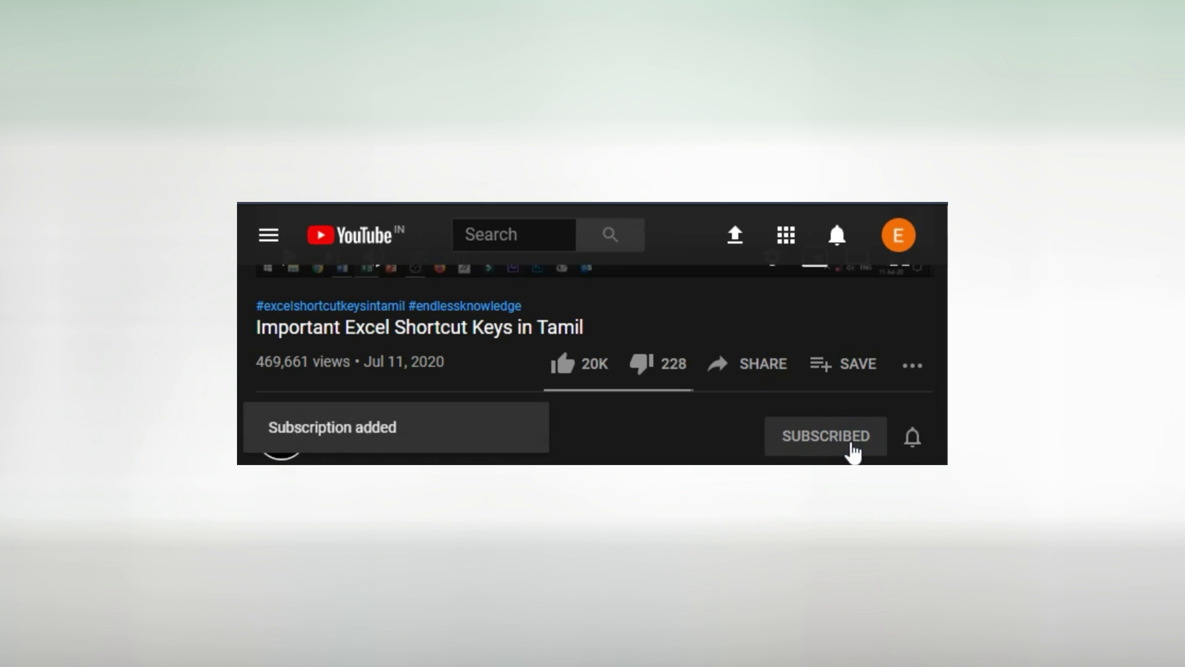
click(913, 446)
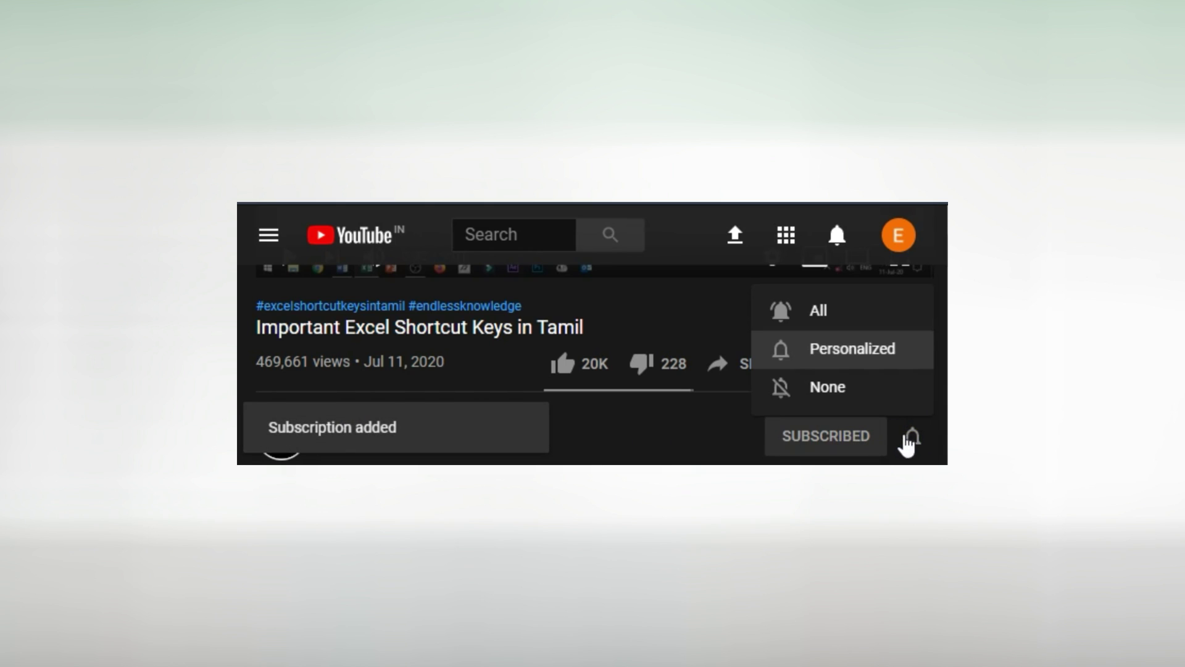
click(874, 319)
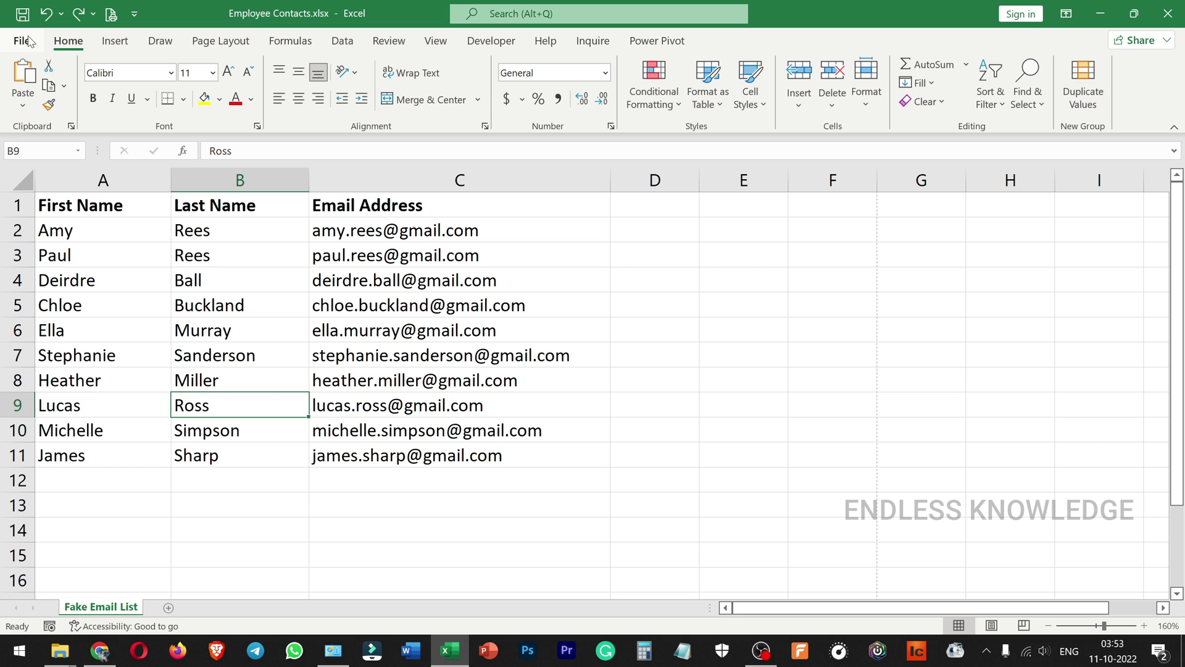
click(27, 41)
click(87, 602)
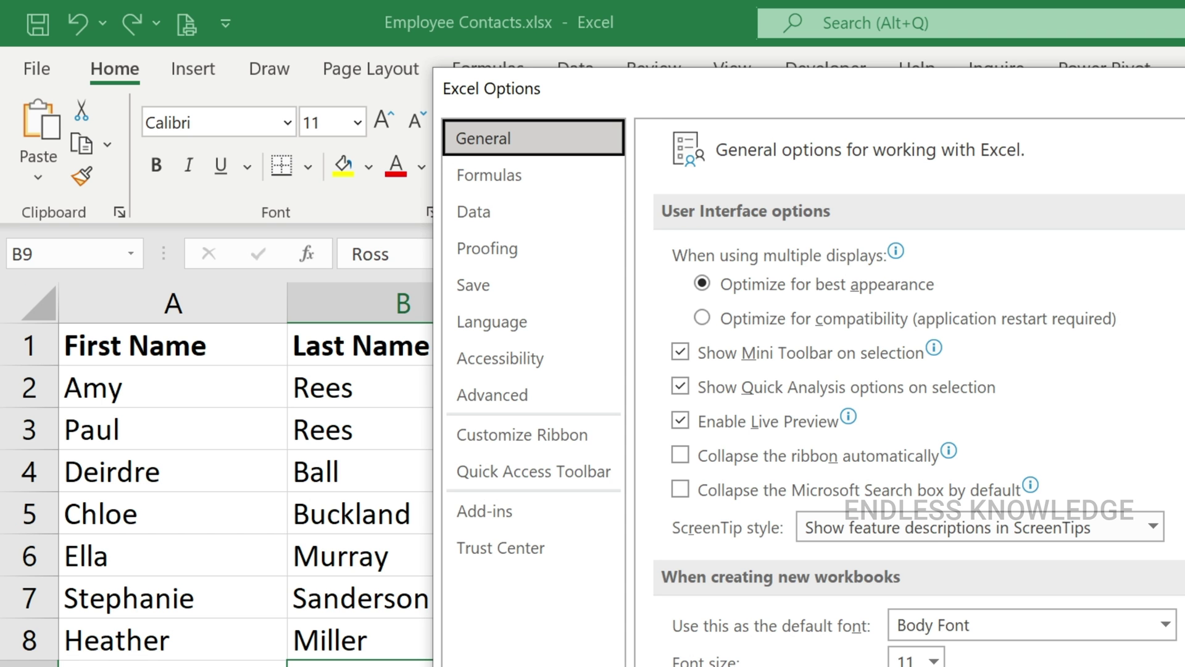
key(Escape)
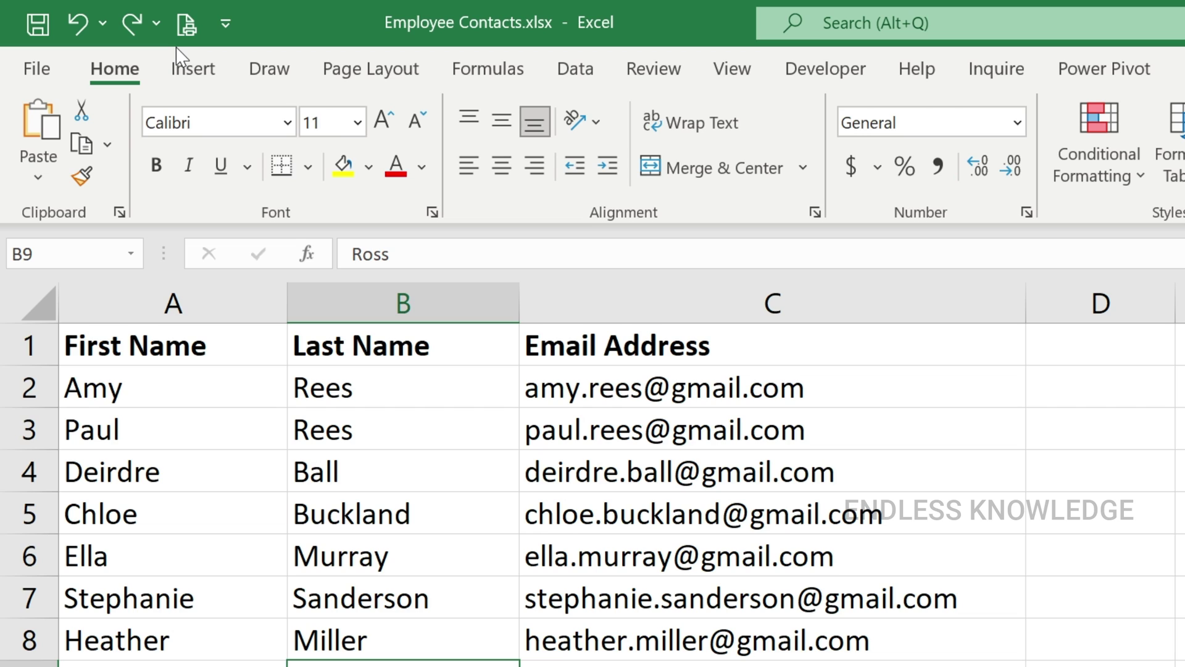
Tick Email in the quick access toolbar list, then open More Commands for full customization
click(228, 27)
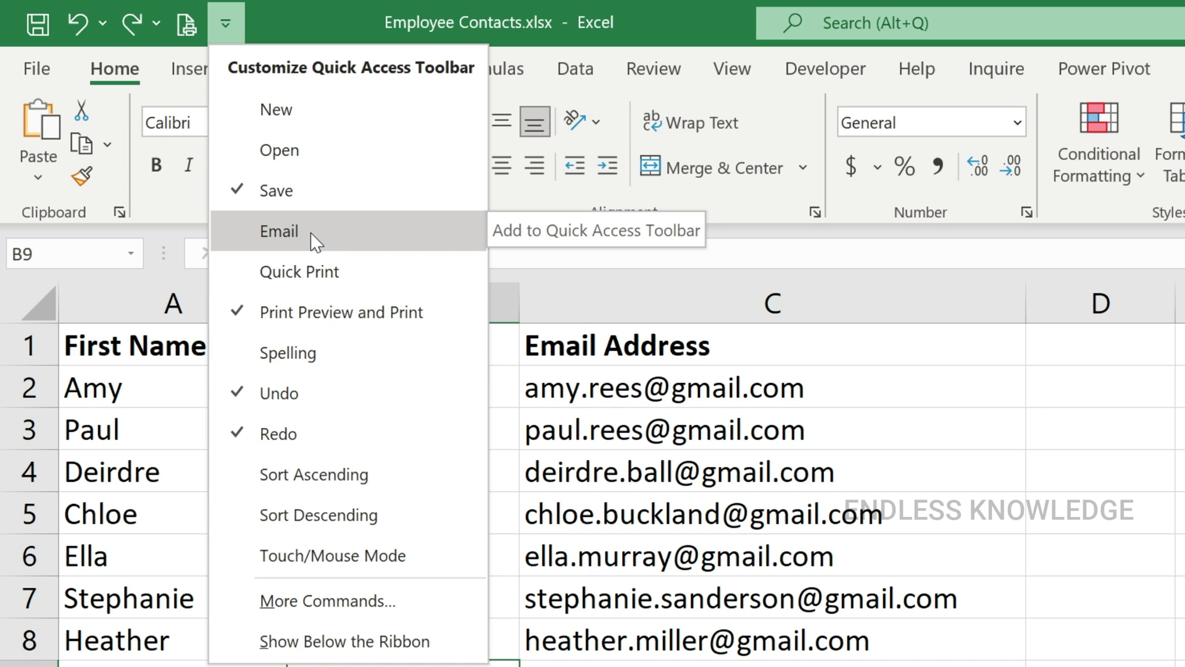
click(342, 228)
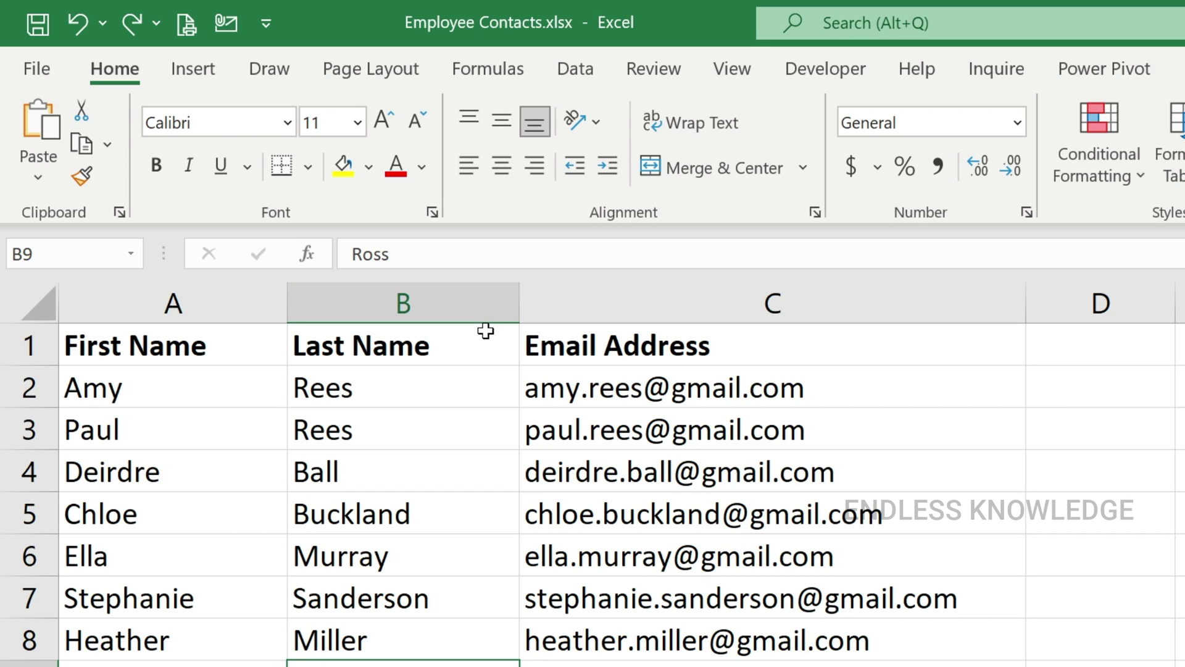
click(266, 22)
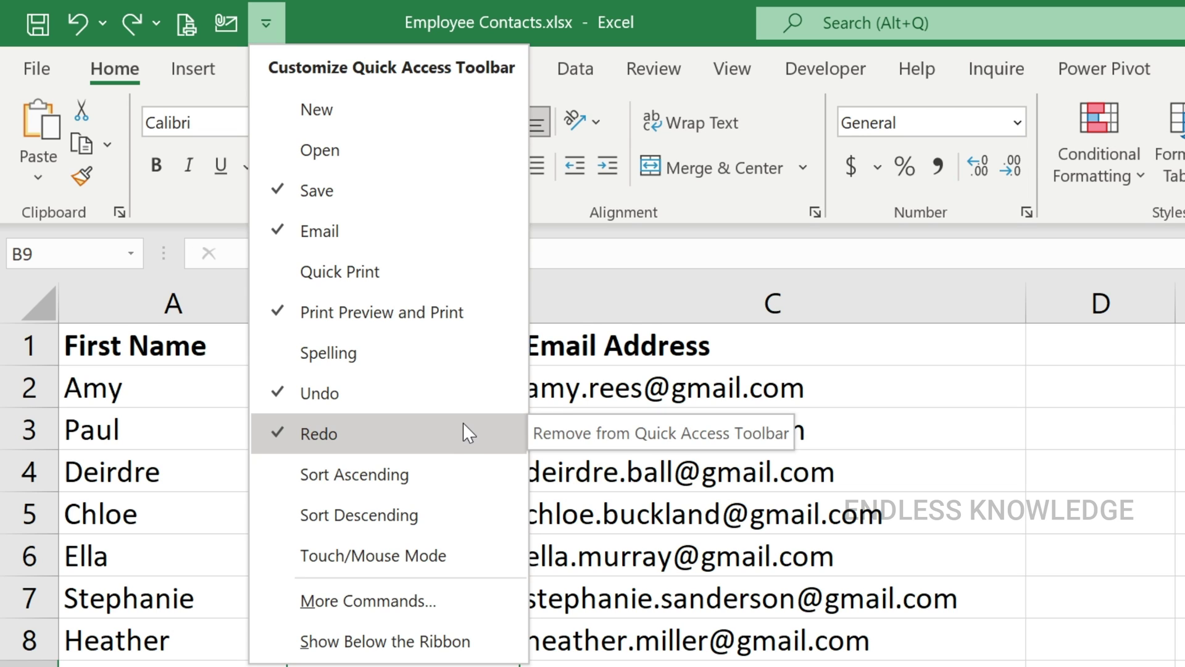
click(444, 600)
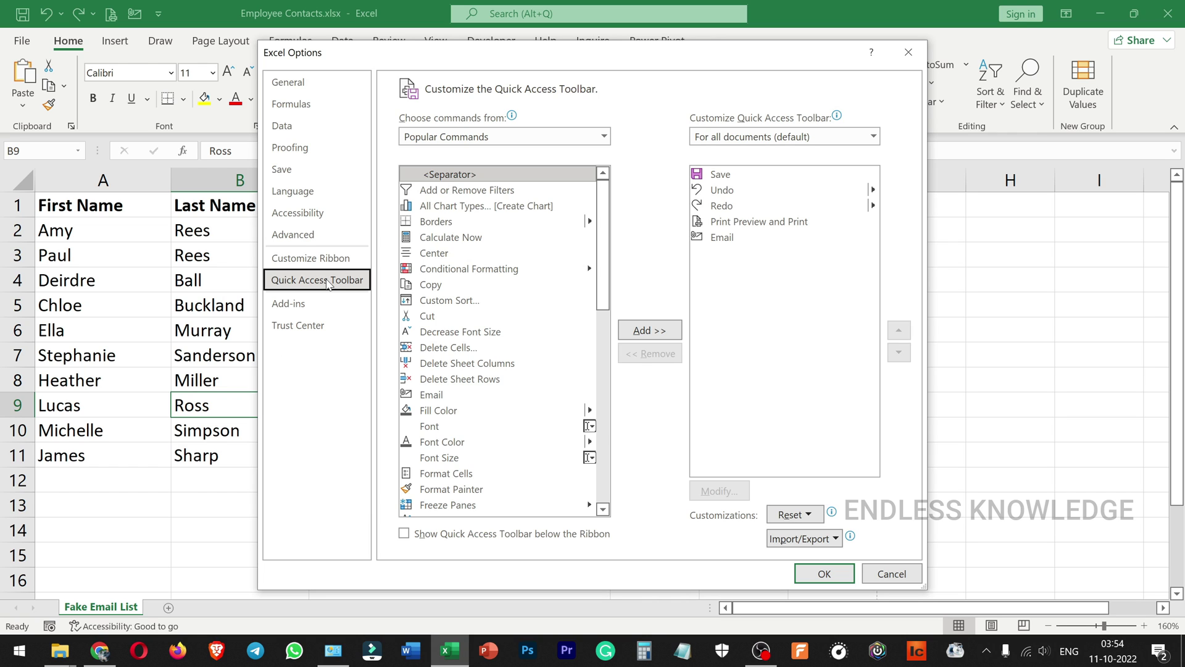
Open Excel Options at Quick Access Toolbar with Popular Commands listed
key(Escape)
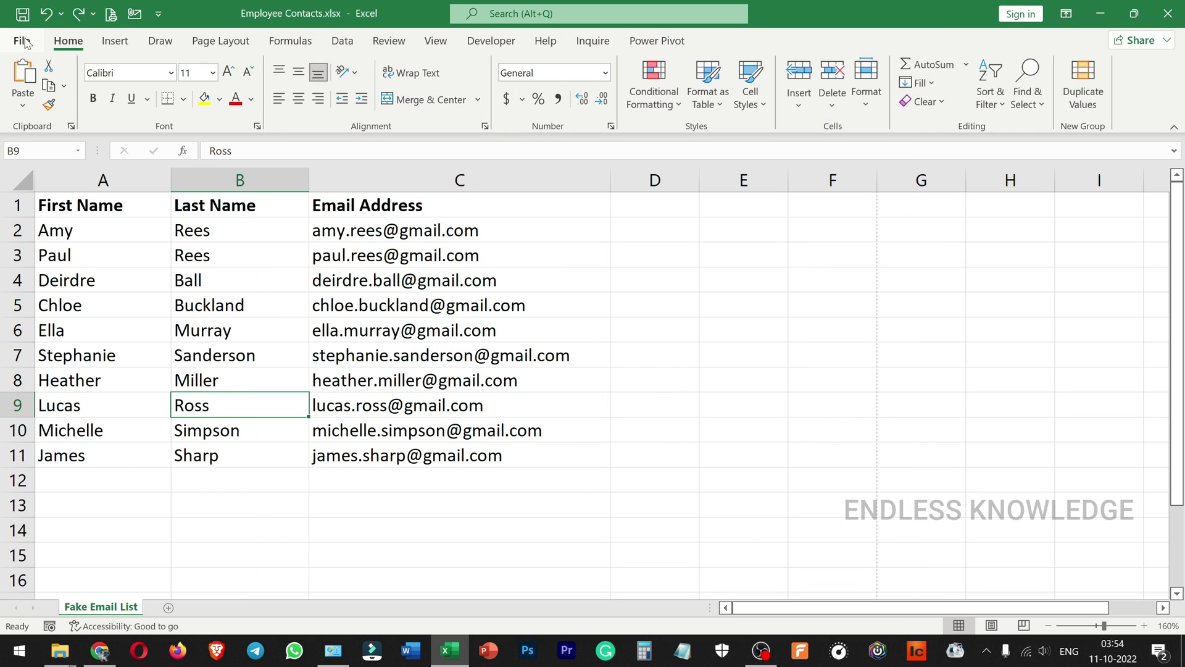
click(25, 41)
click(50, 611)
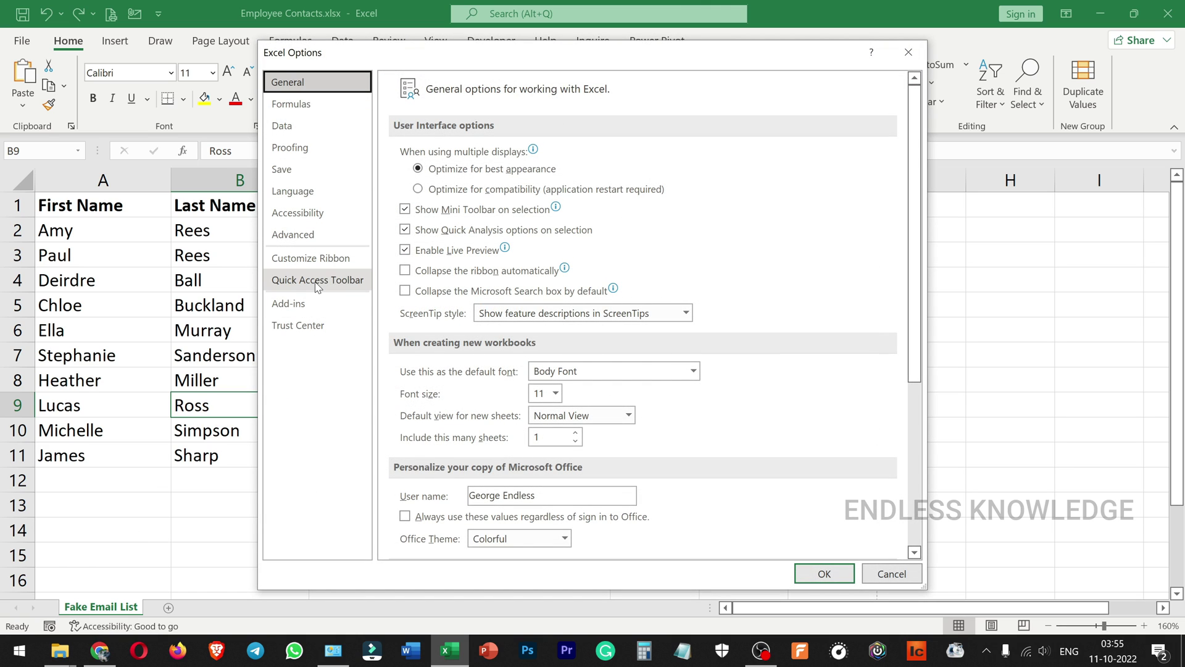
click(316, 284)
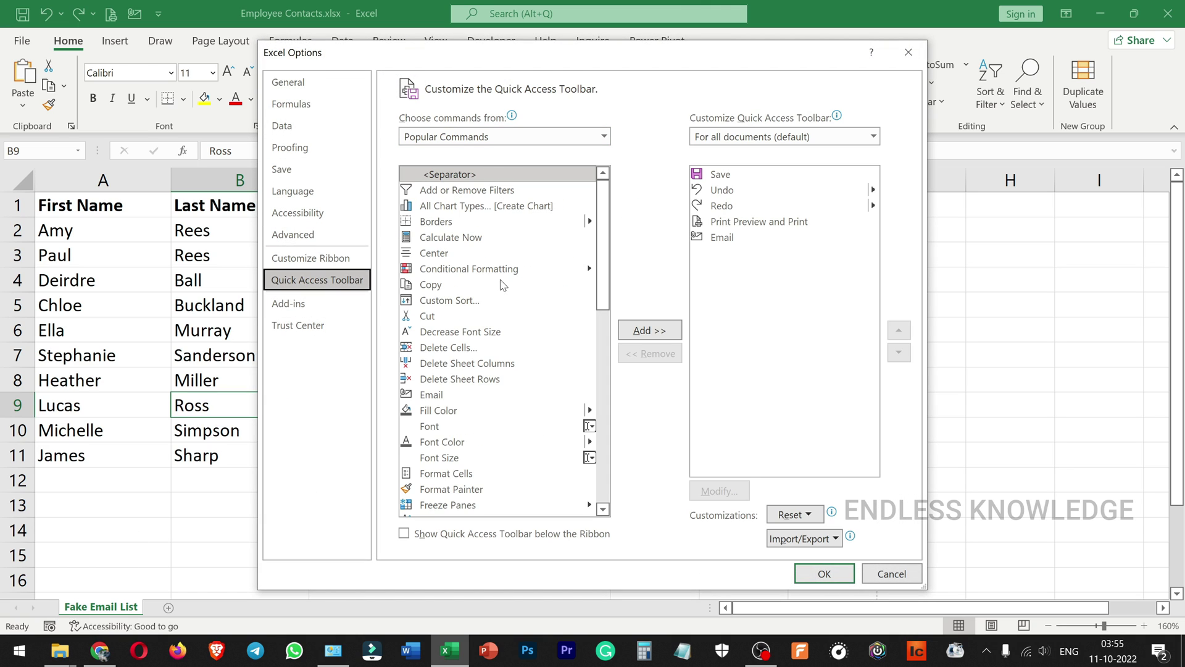
scroll(504, 327, down, 3)
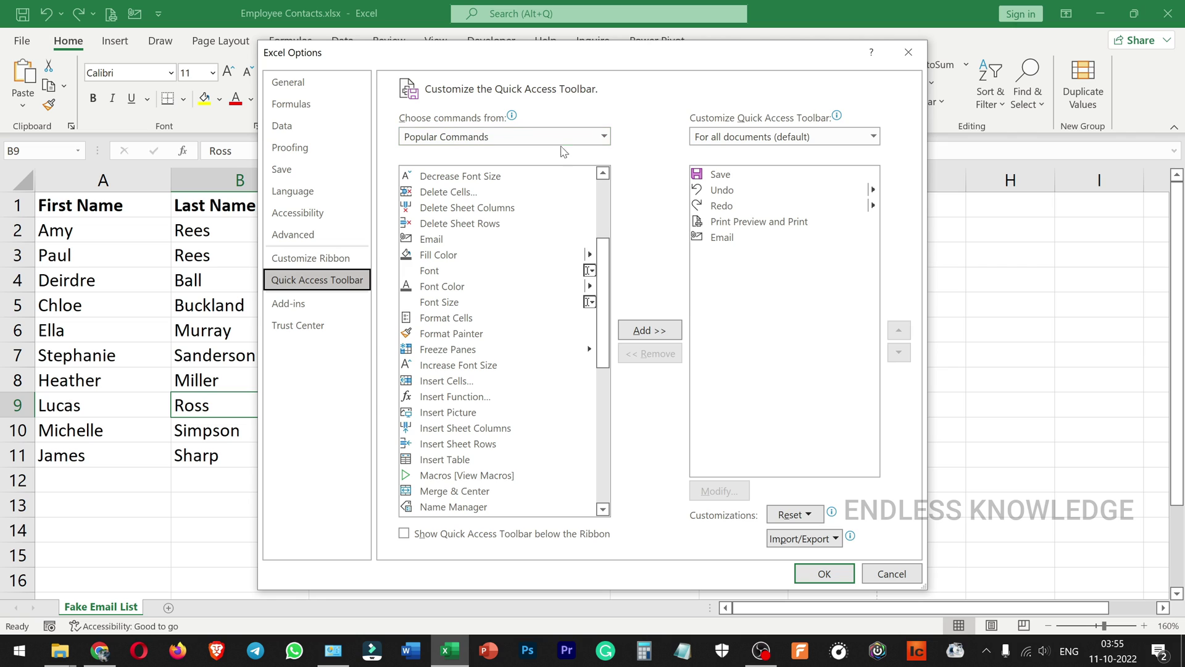
click(603, 137)
key(Escape)
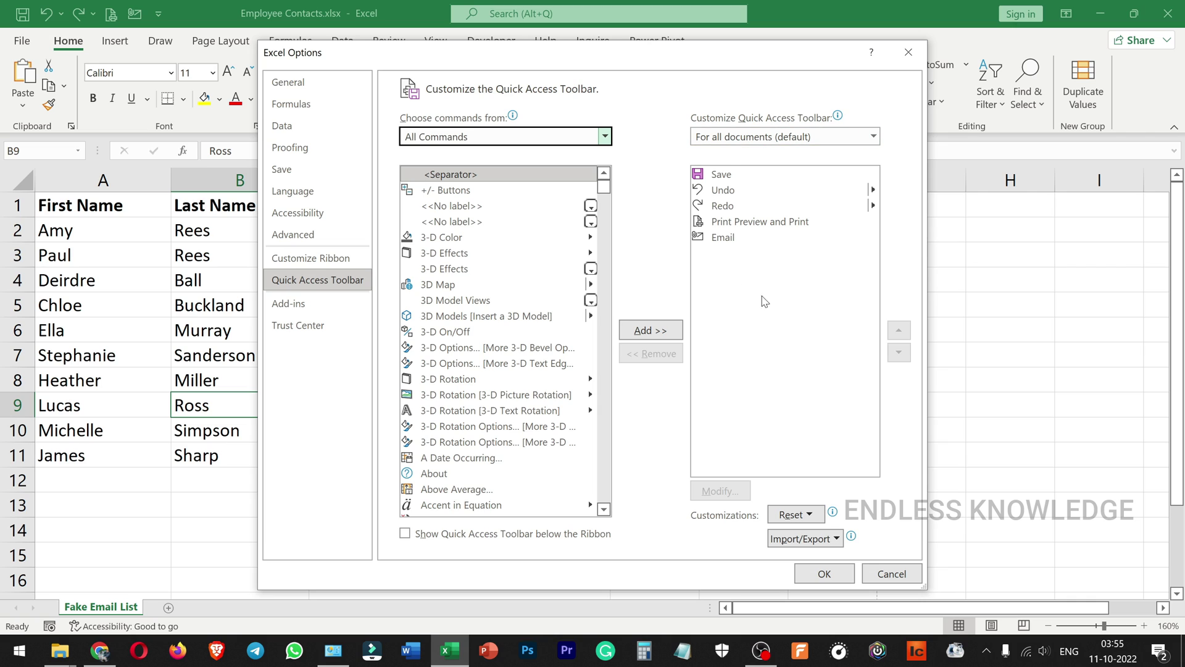
click(604, 137)
click(470, 162)
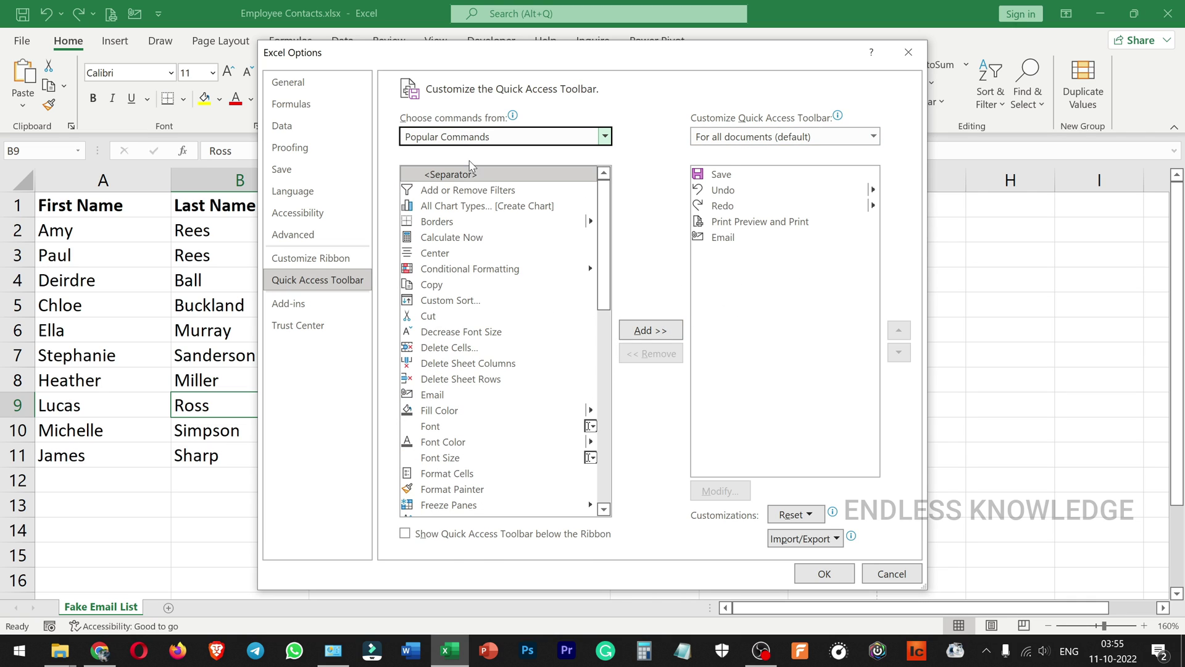
Add Add or Remove Filters to the quick access toolbar
scroll(485, 267, down, 3)
scroll(485, 267, down, 1)
scroll(485, 266, down, 1)
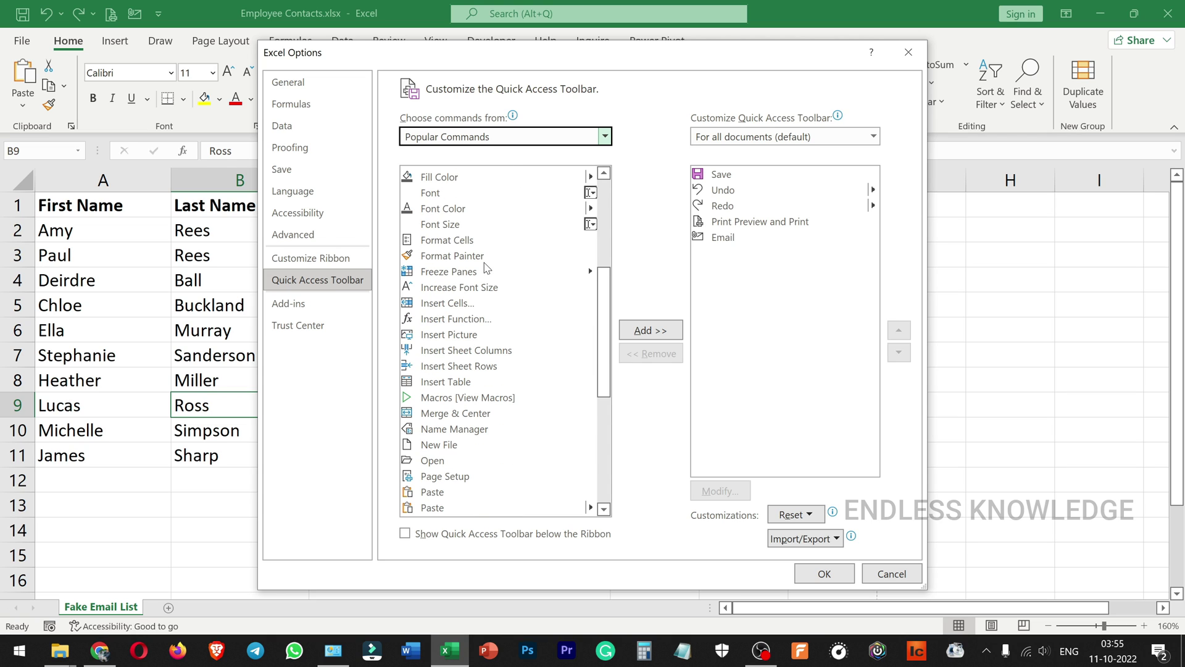
scroll(485, 266, up, 2)
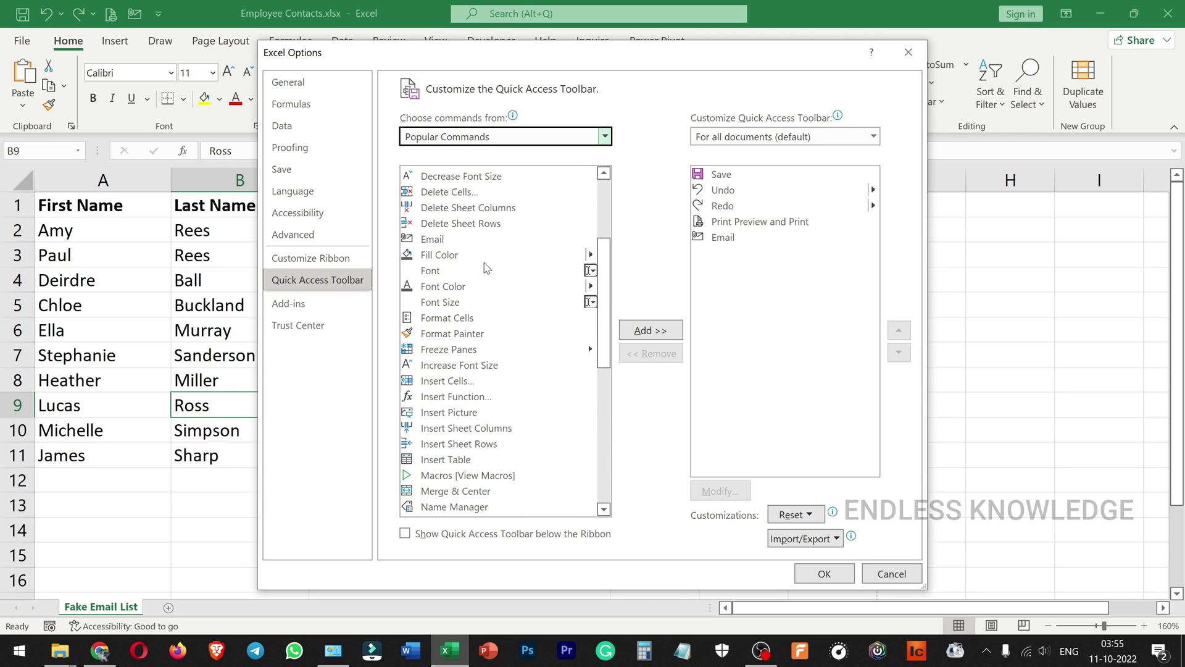
scroll(475, 290, up, 4)
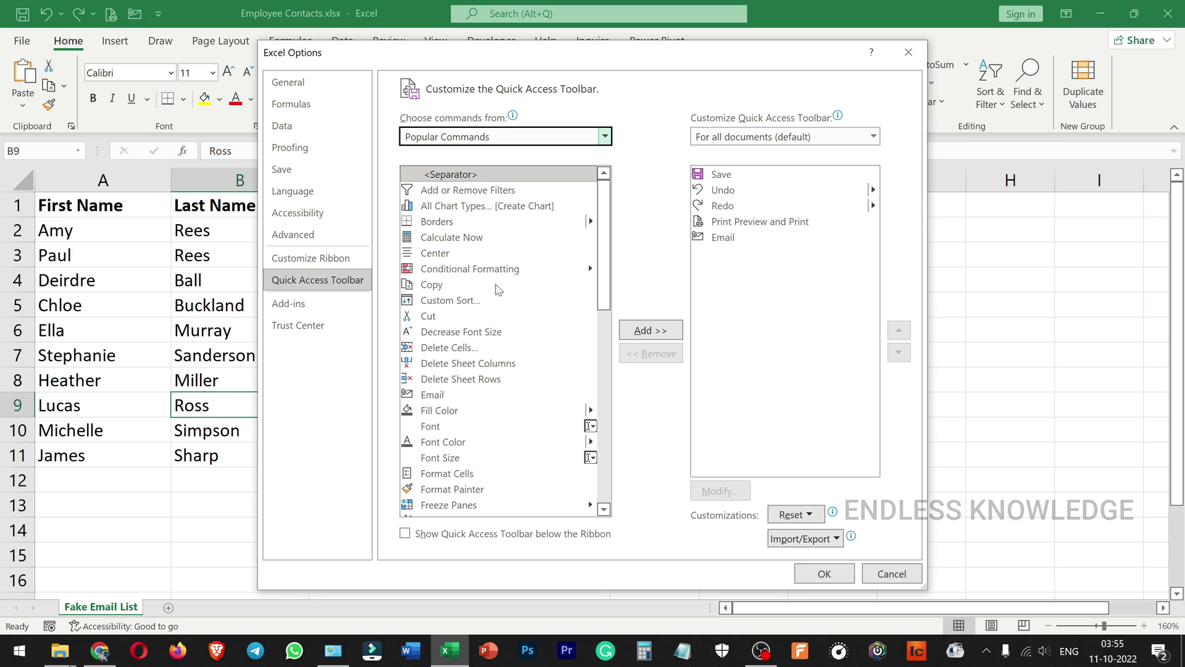
click(510, 191)
click(644, 328)
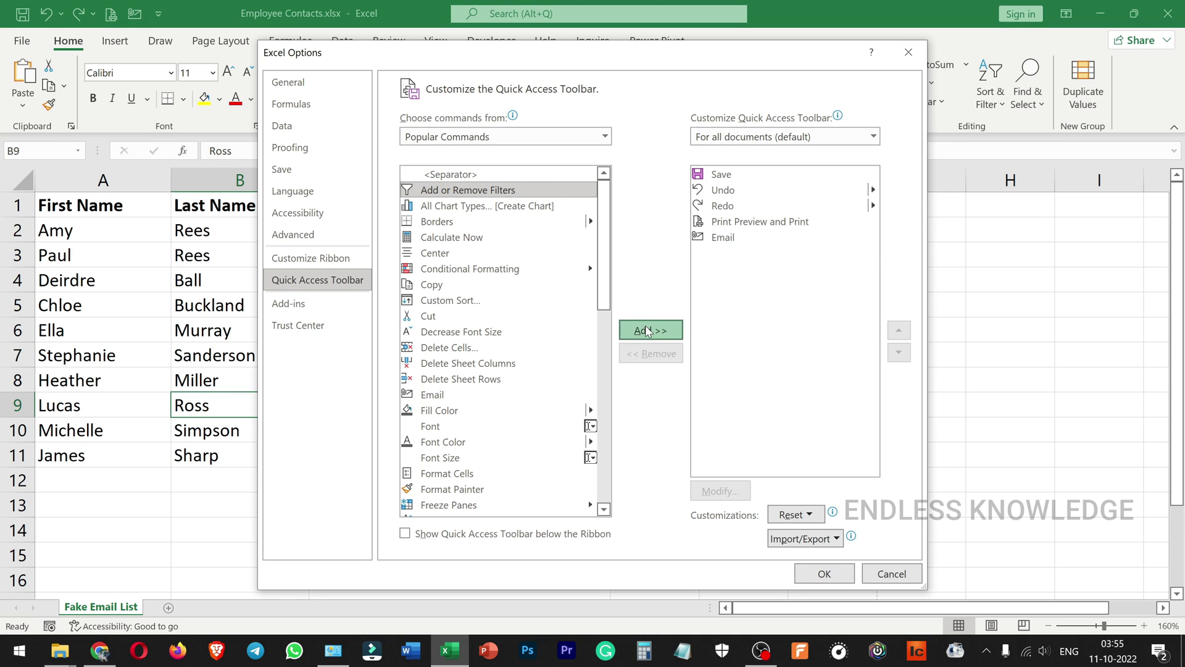
Add Format Painter to the quick access toolbar and confirm with OK
click(450, 347)
scroll(473, 386, down, 1)
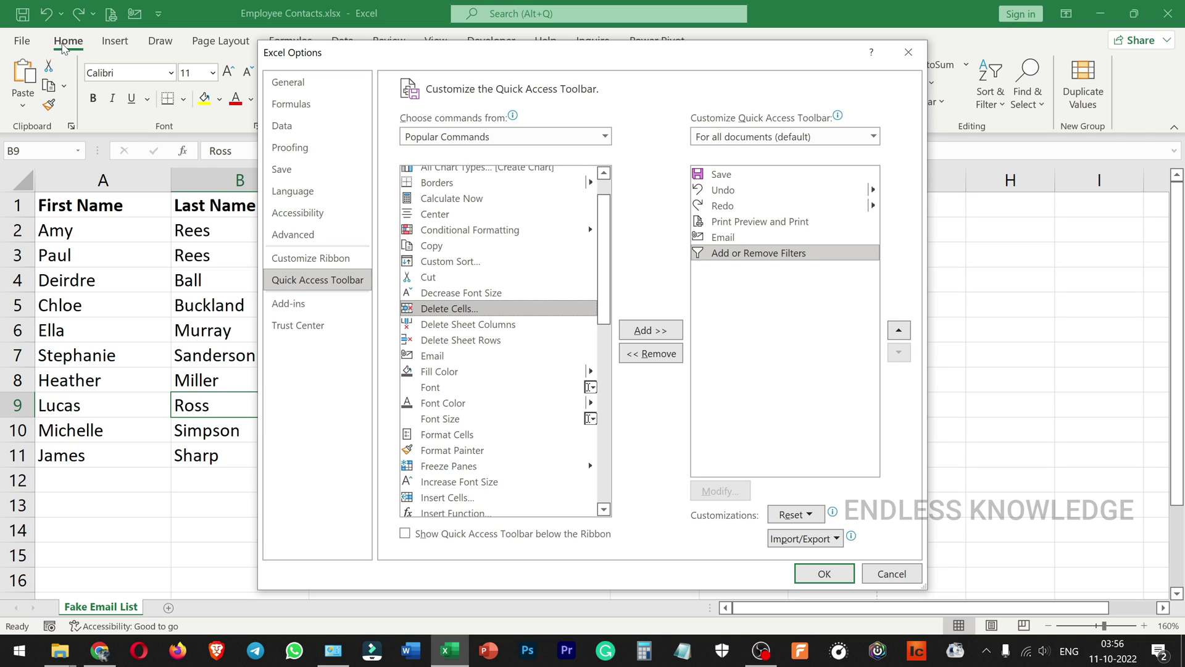
click(456, 451)
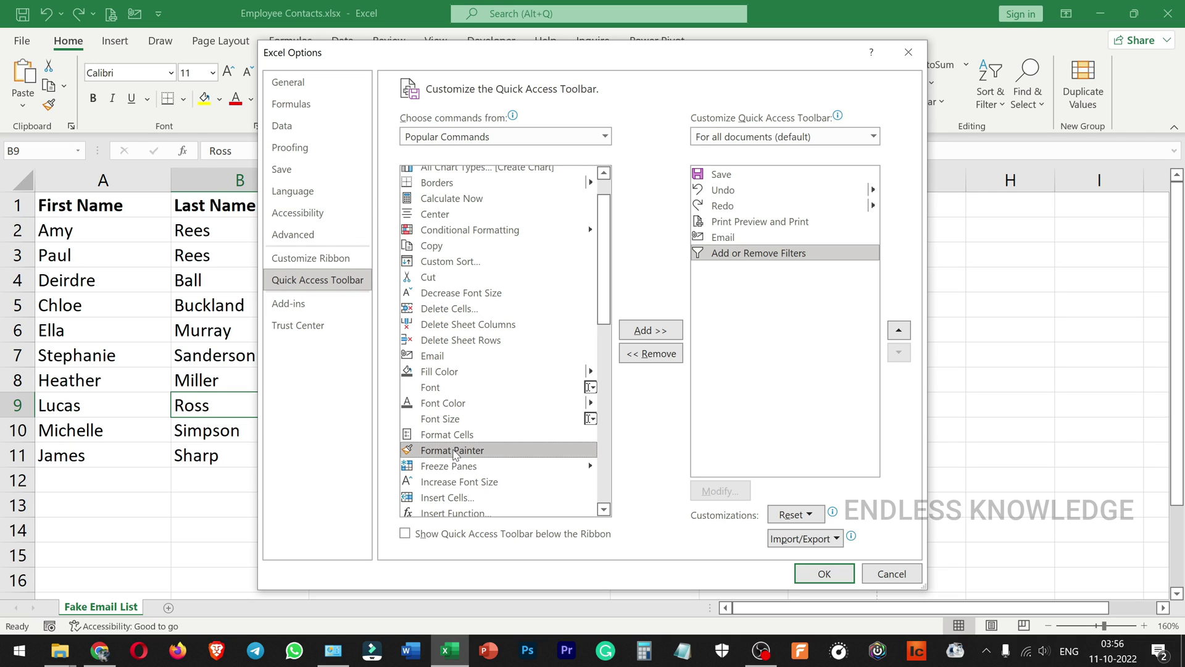
click(668, 331)
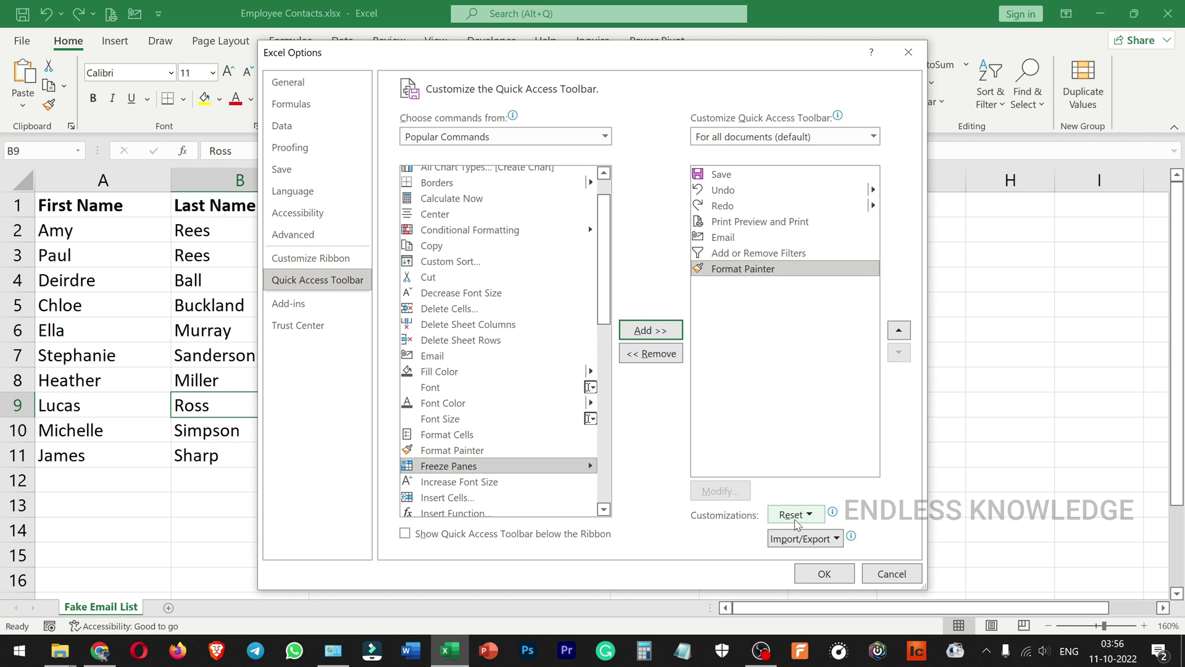
click(823, 573)
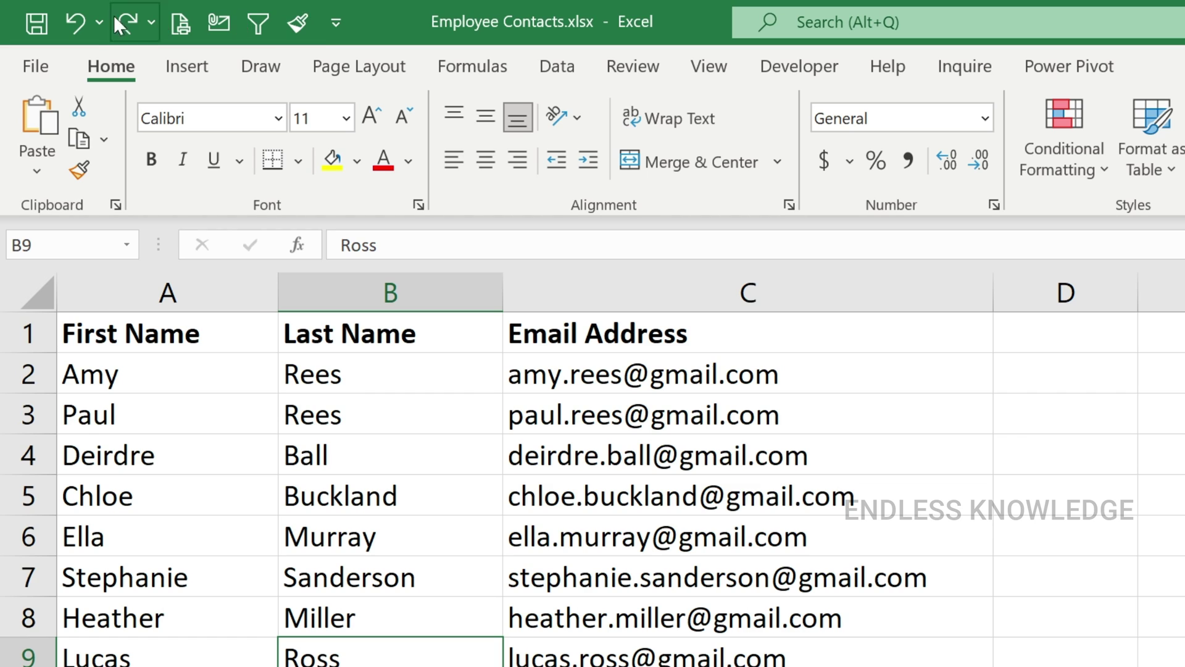
Show the quick access toolbar below the ribbon and check the current Calibri 11 font settings
click(337, 24)
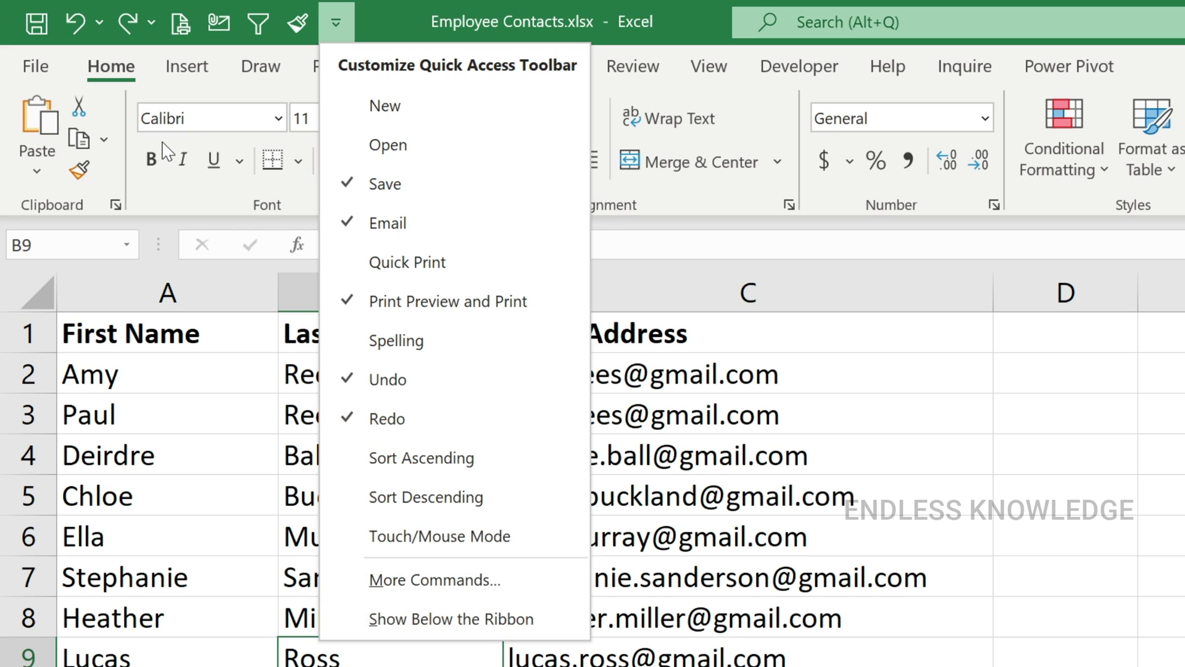
click(476, 614)
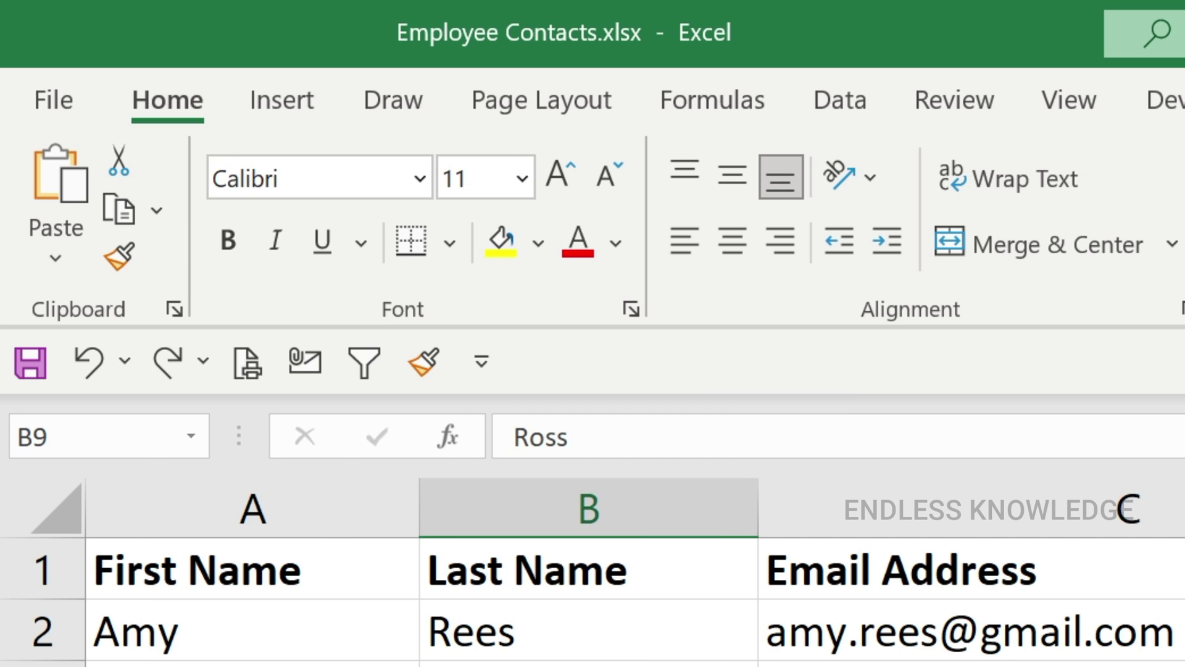
click(421, 178)
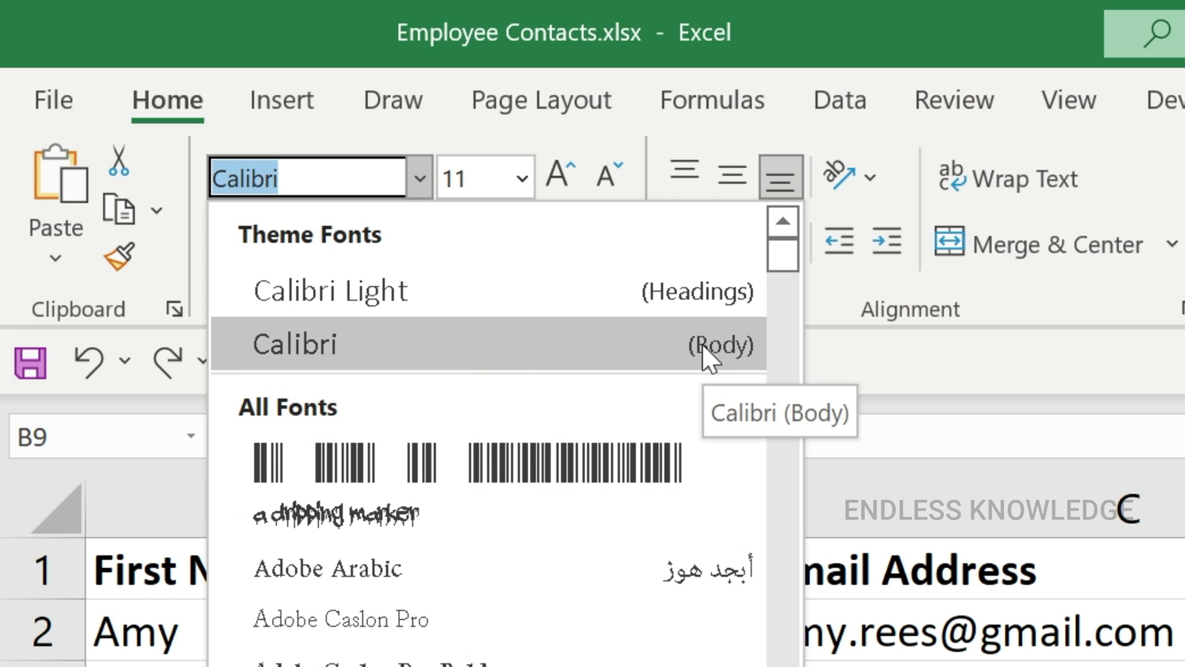
click(523, 179)
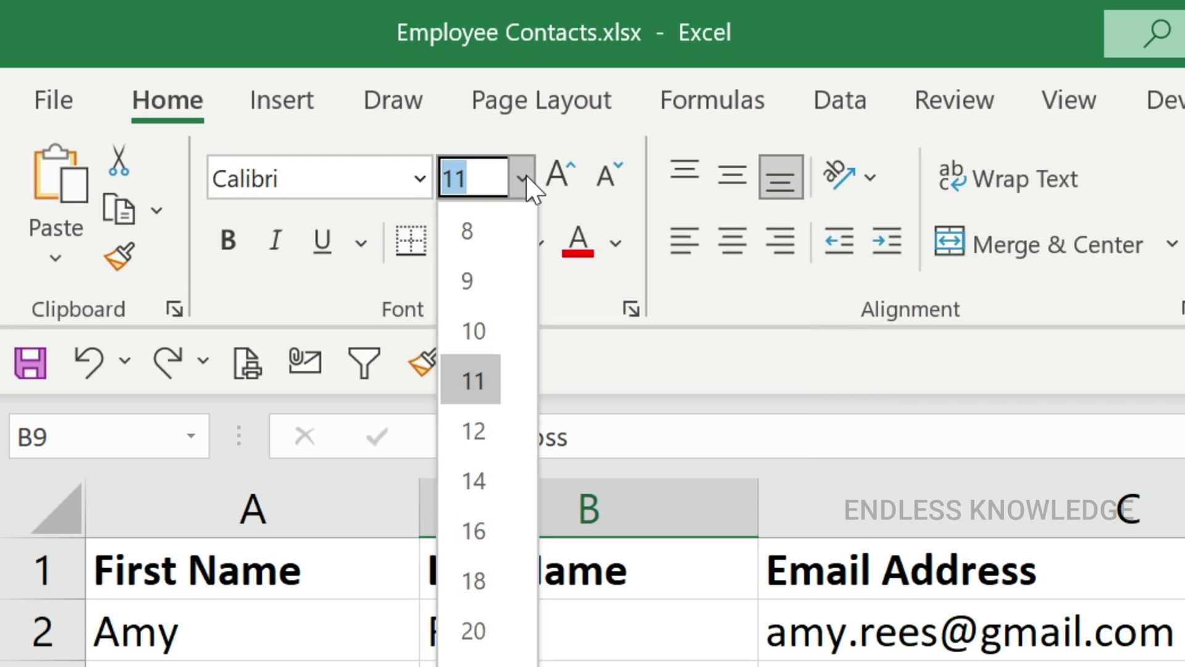
click(526, 177)
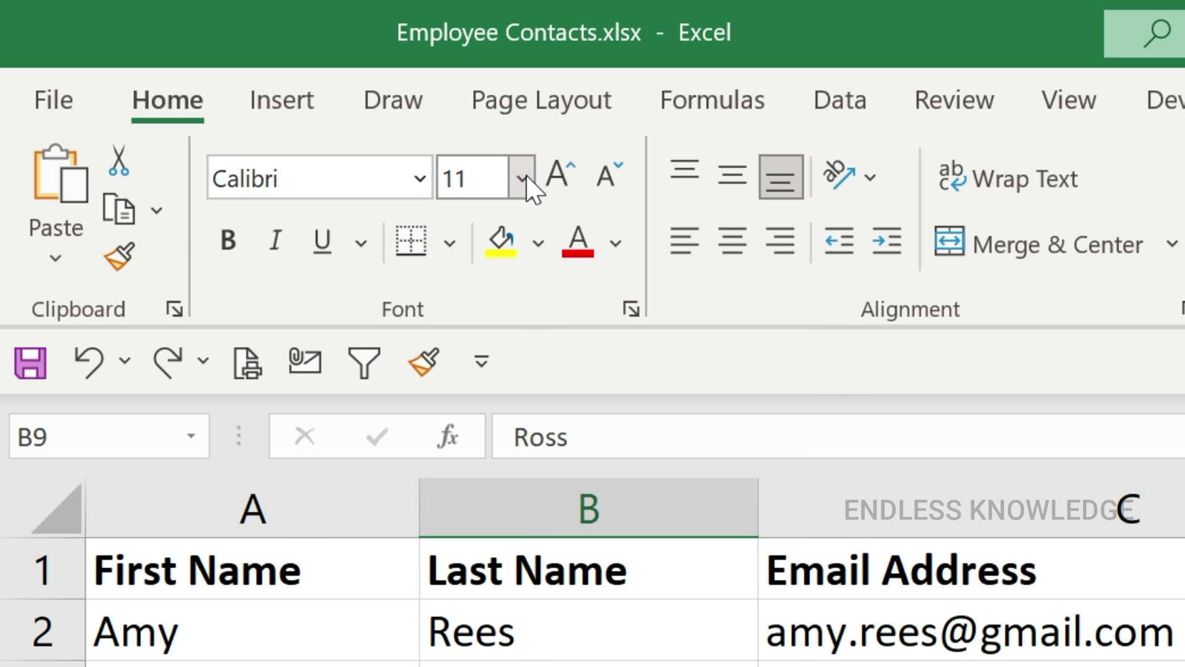
Set the new-workbook default font to Louis George Café, size 12, in Excel Options
click(36, 98)
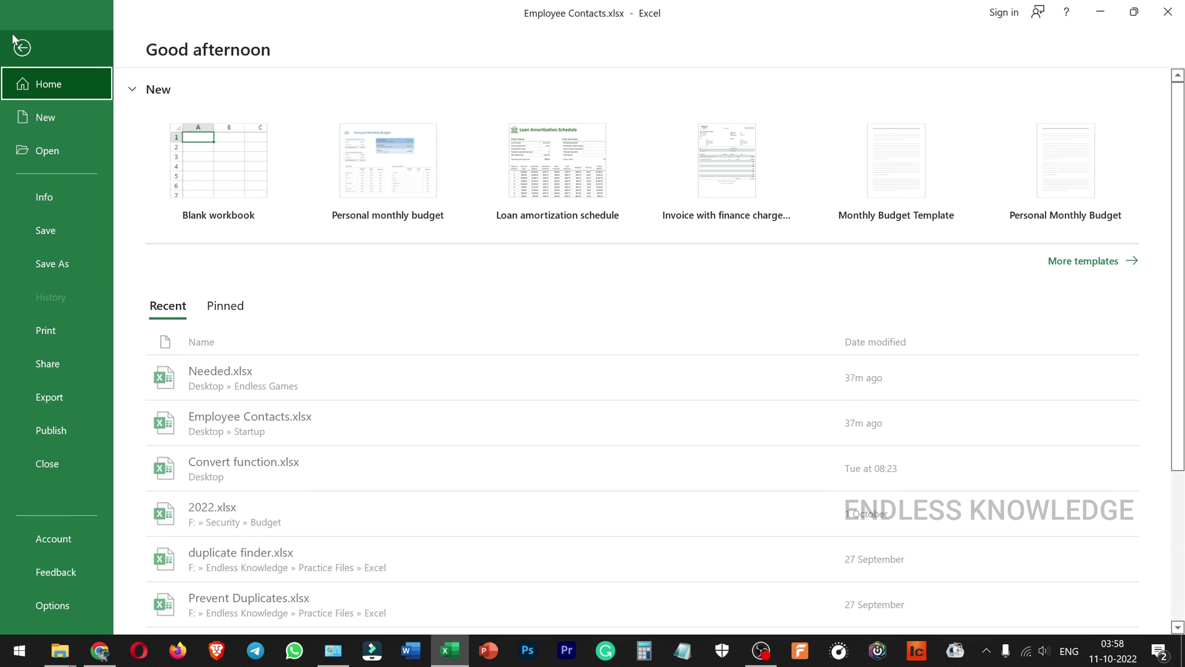
click(54, 598)
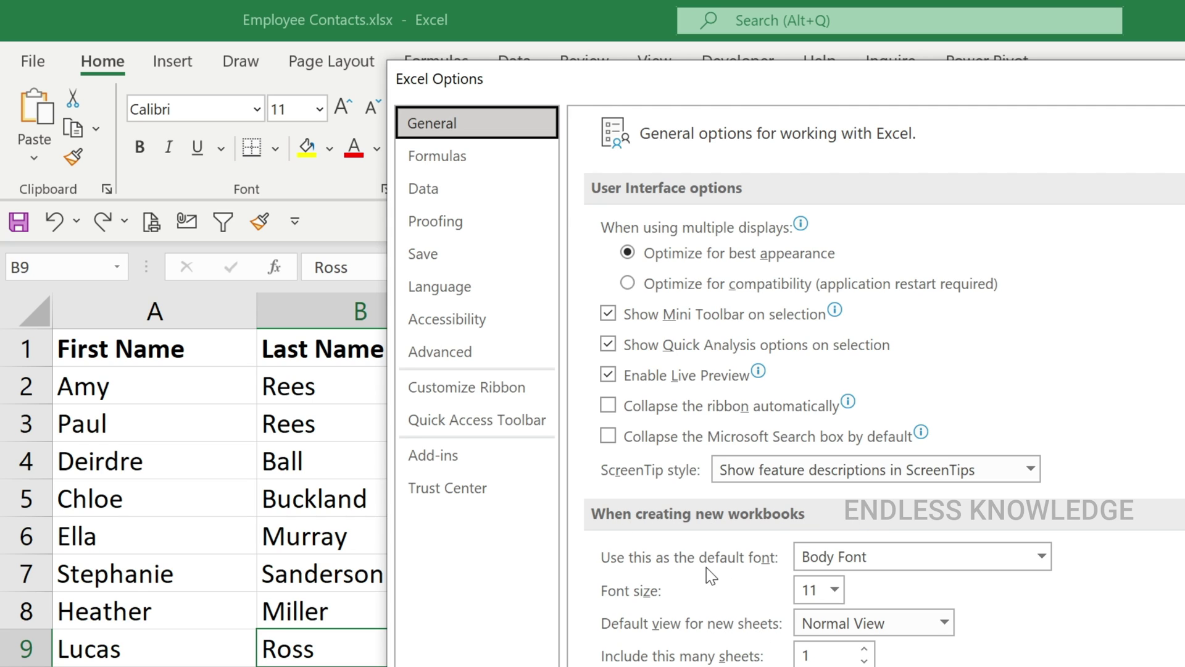
scroll(714, 579, down, 3)
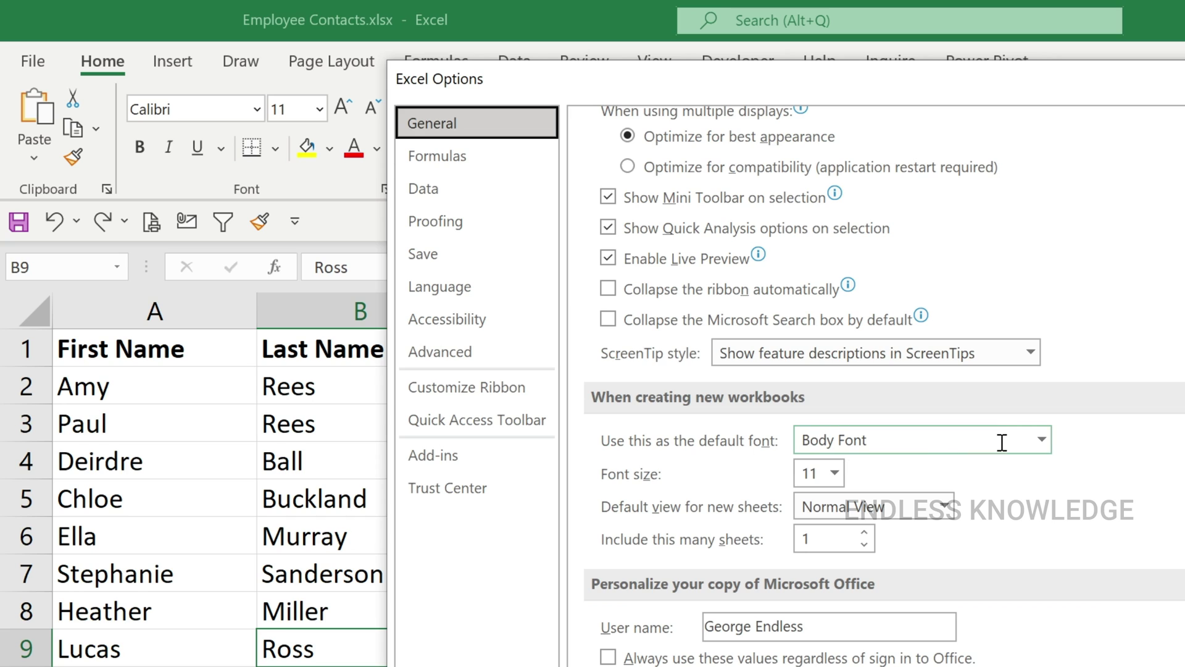
click(1042, 441)
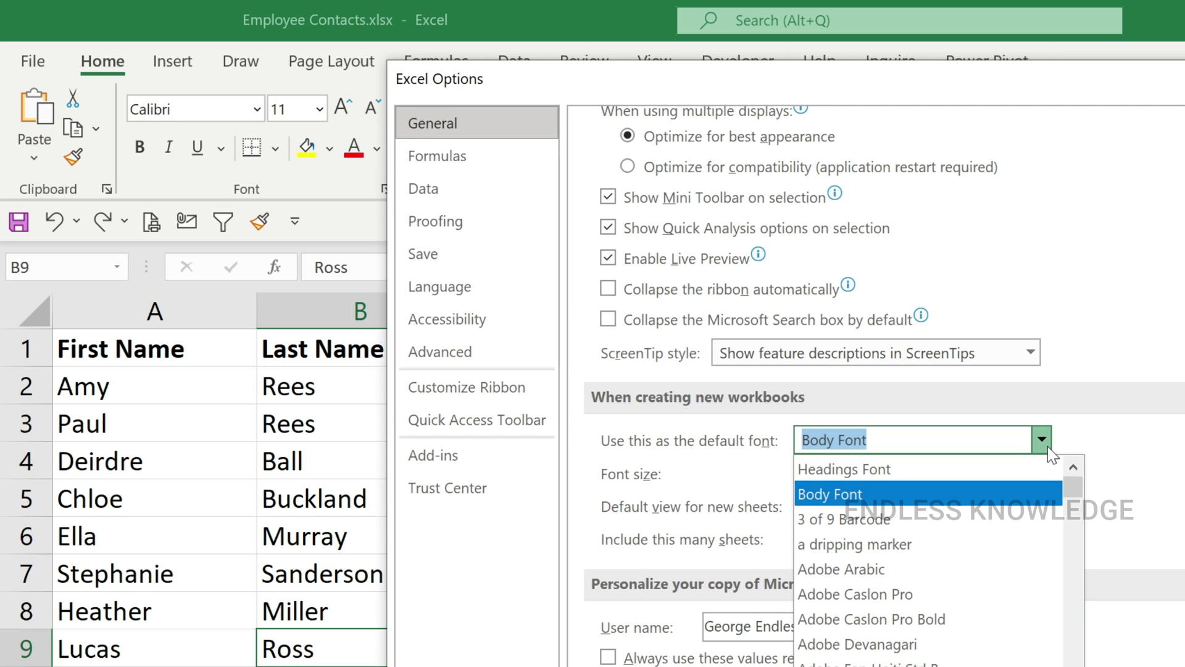
text(lo)
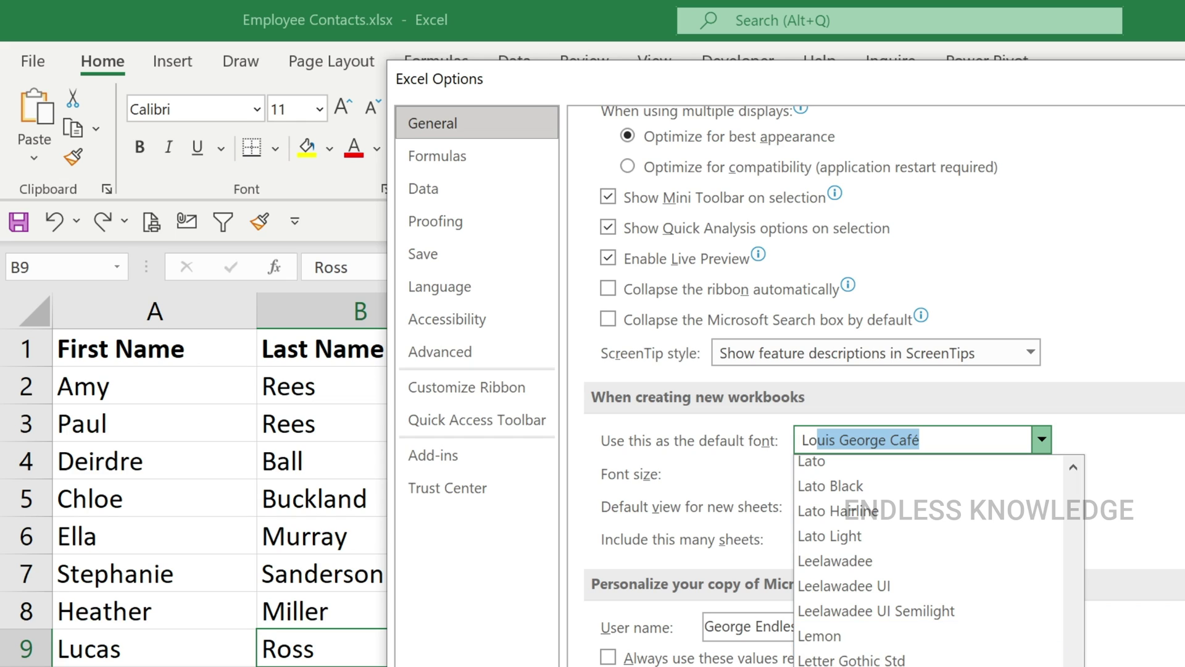
key(Return)
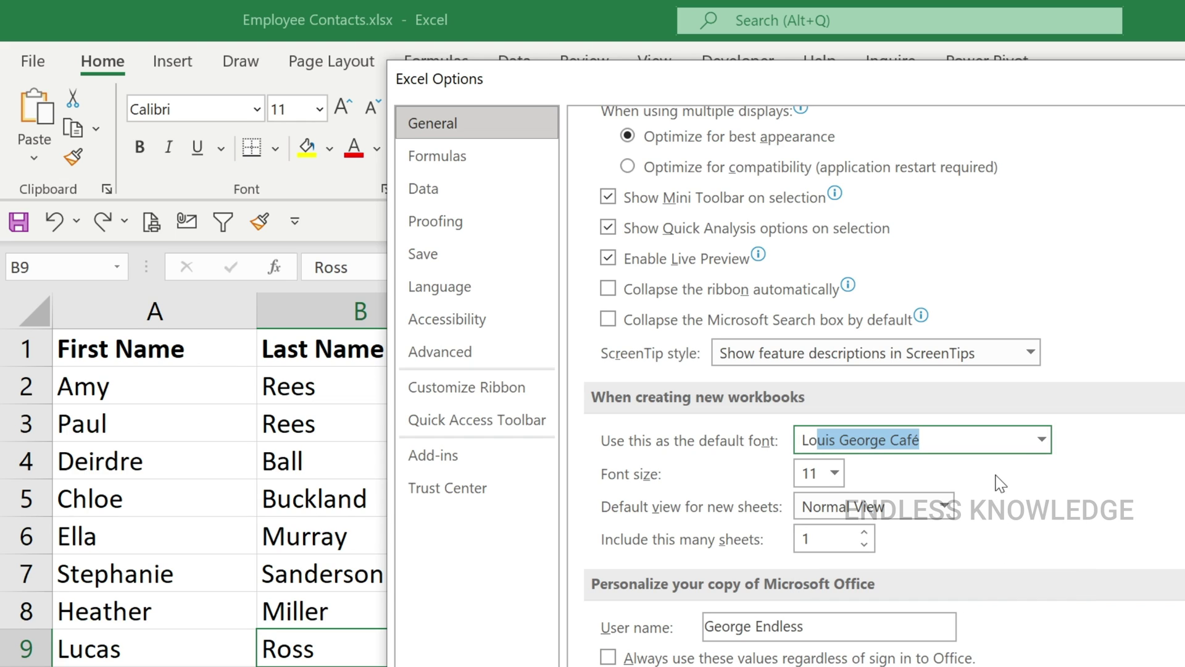
click(839, 480)
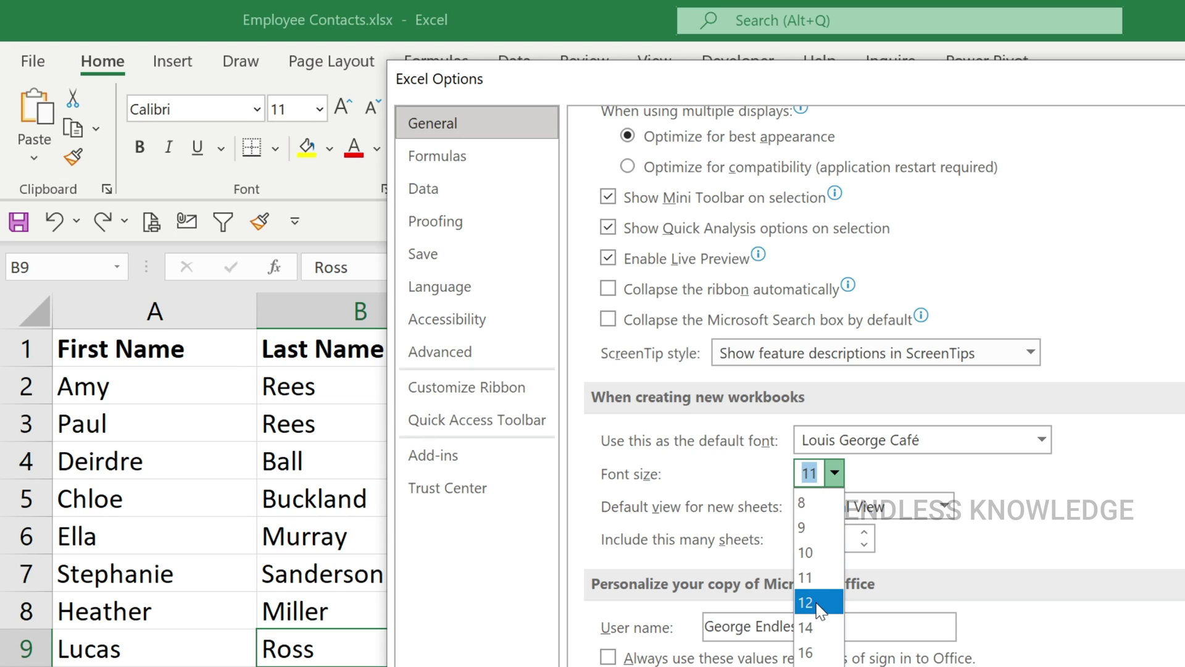
click(816, 602)
click(834, 473)
text(13)
click(977, 516)
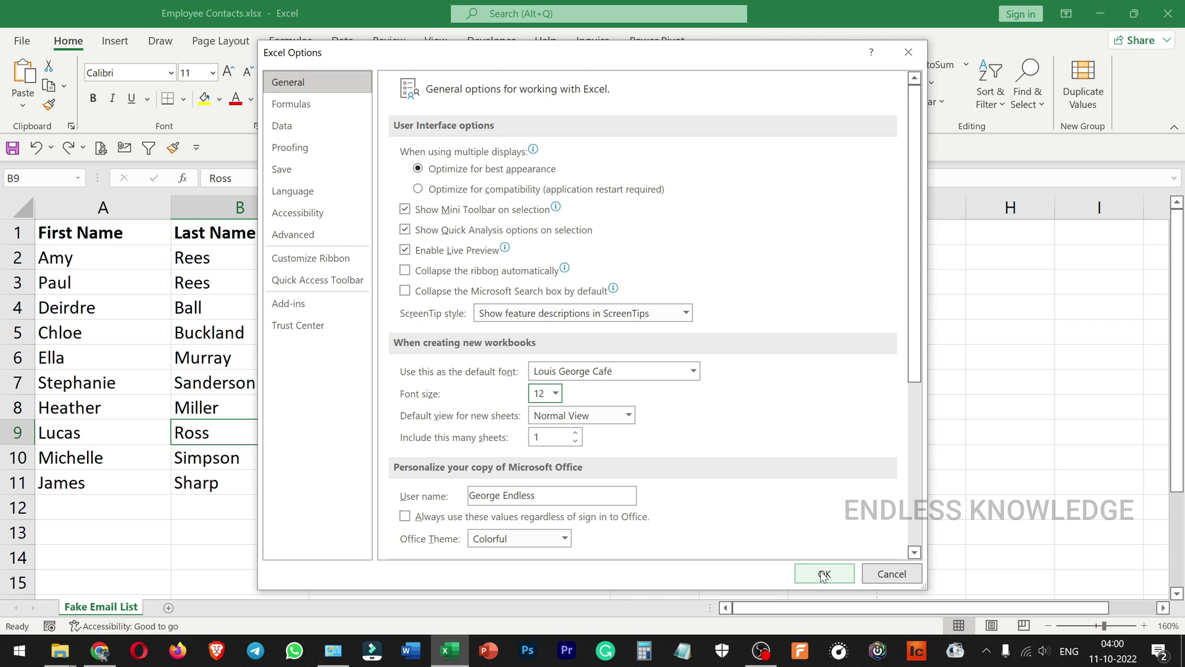
click(824, 574)
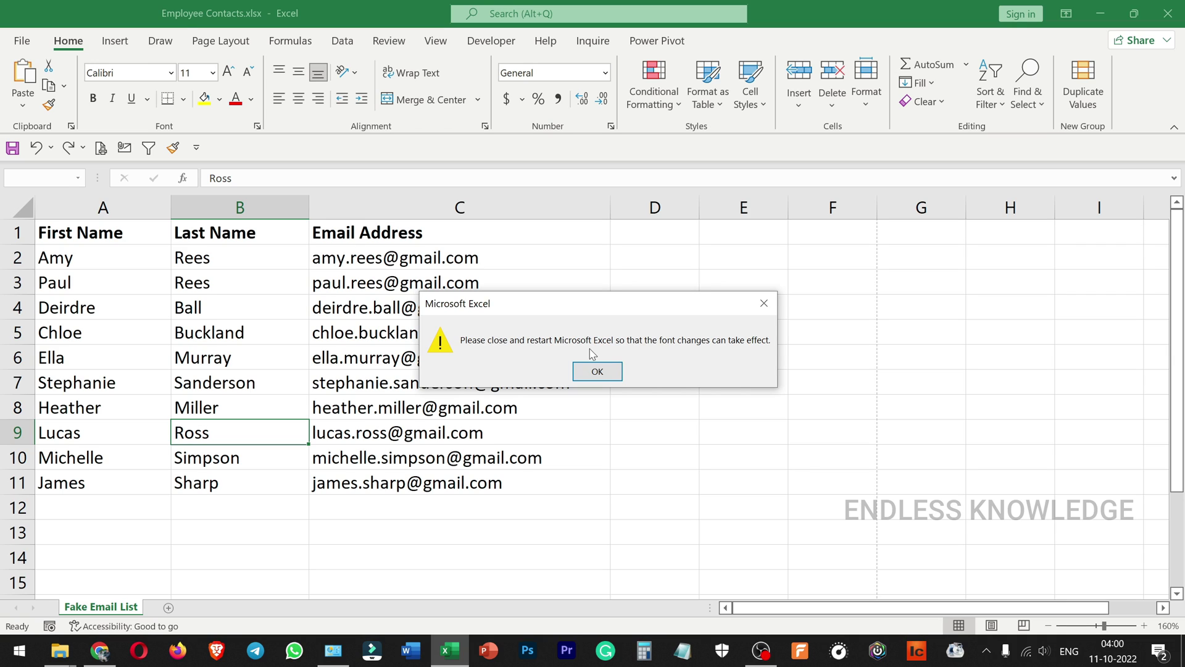
Acknowledge the restart warning, then close and relaunch Excel
click(596, 372)
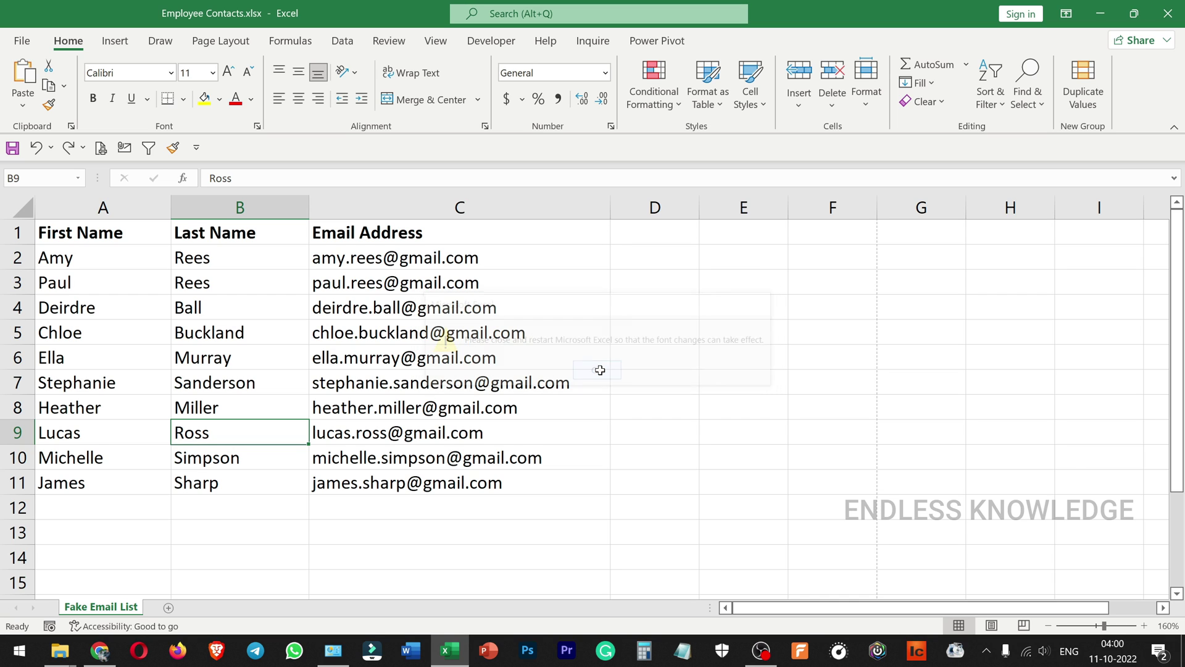
click(1167, 13)
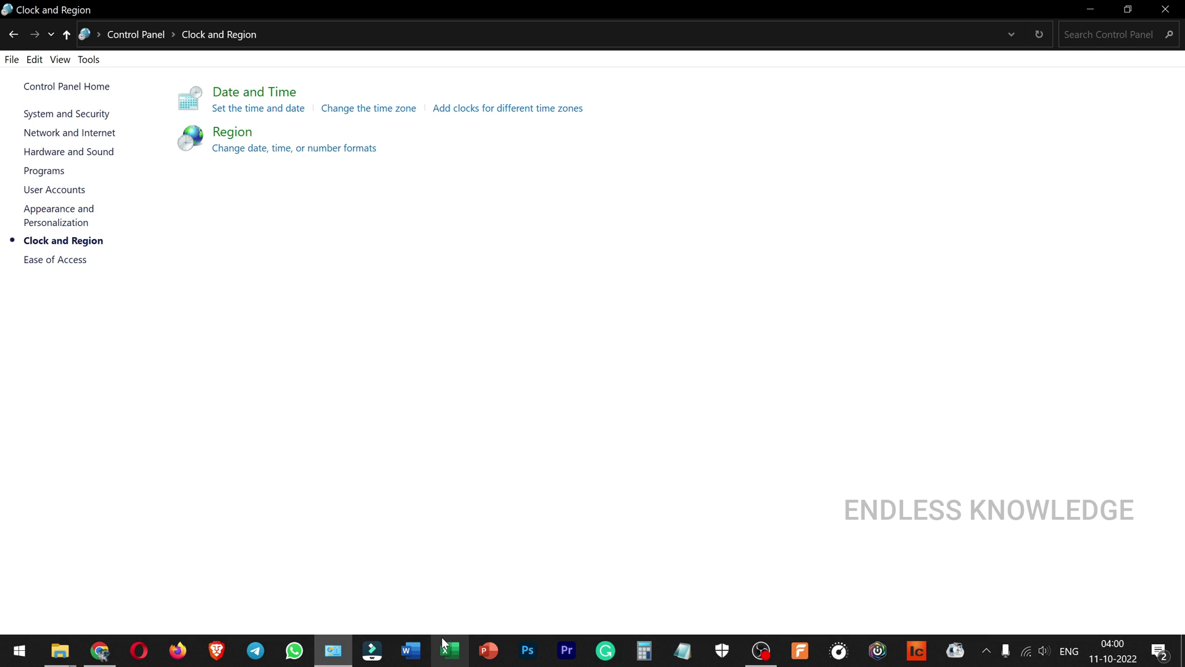
click(451, 651)
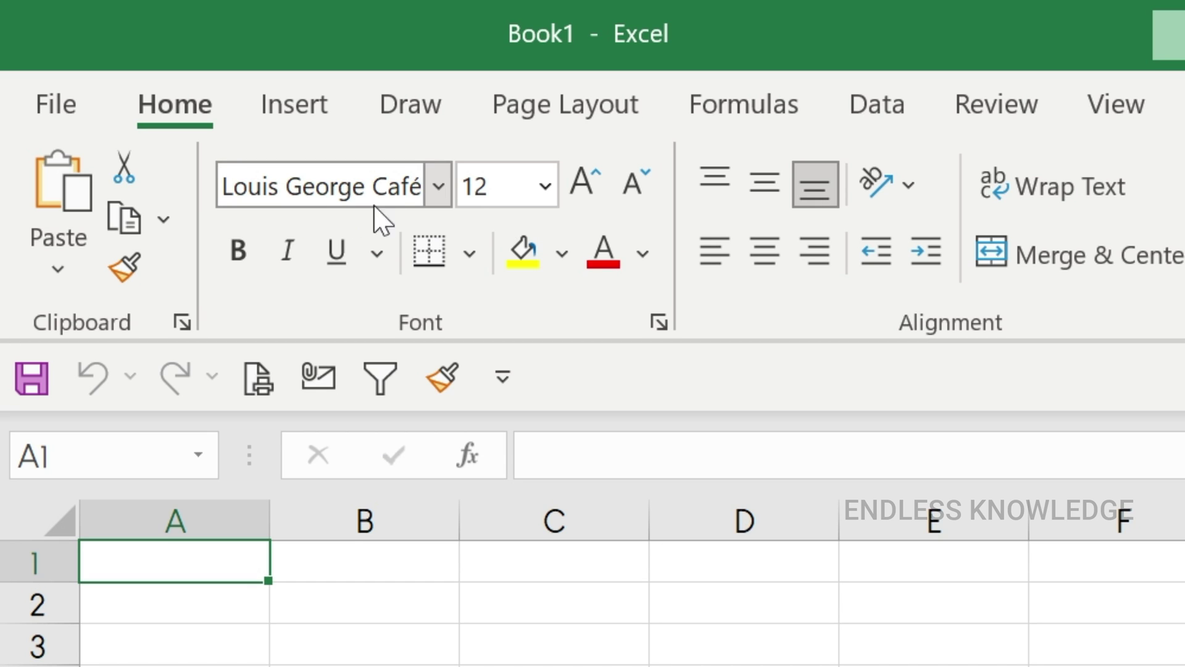
Enter 'Employee' in cell A1 of the new Book1
text(Empl)
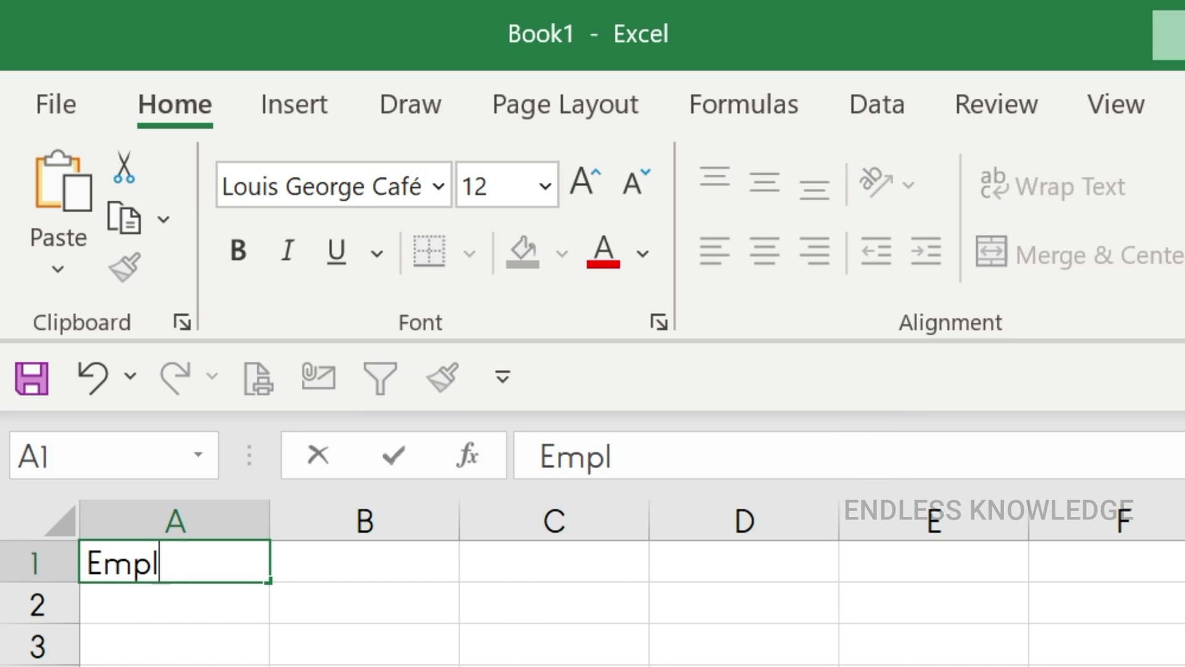
text(oyee)
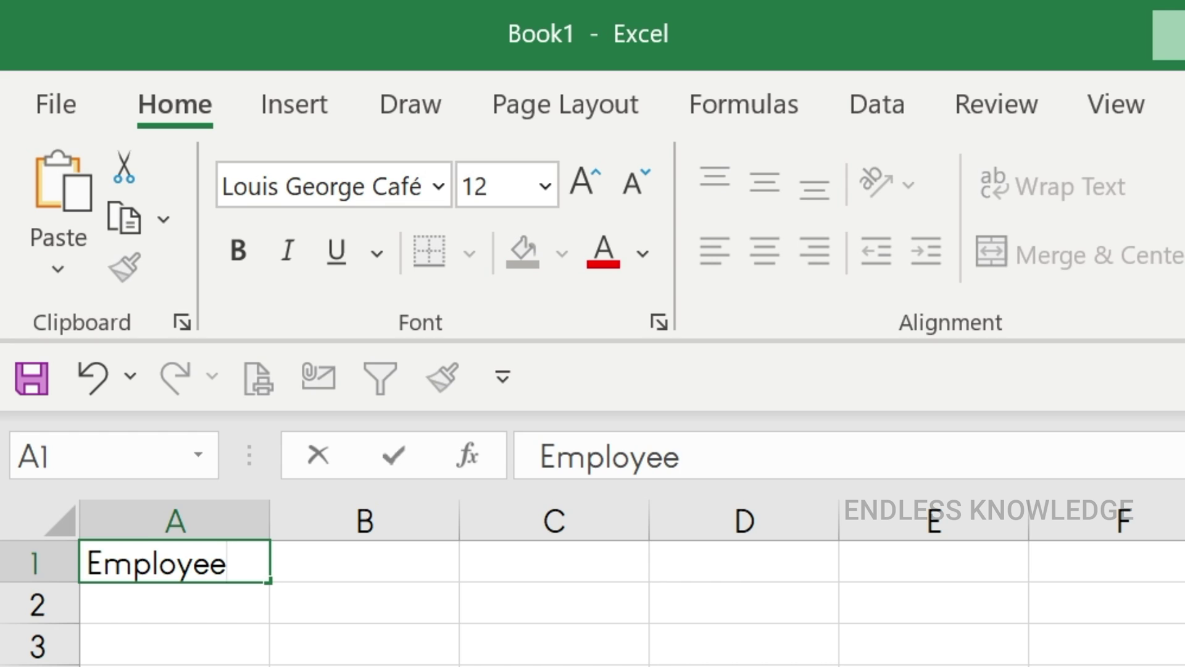
key(Return)
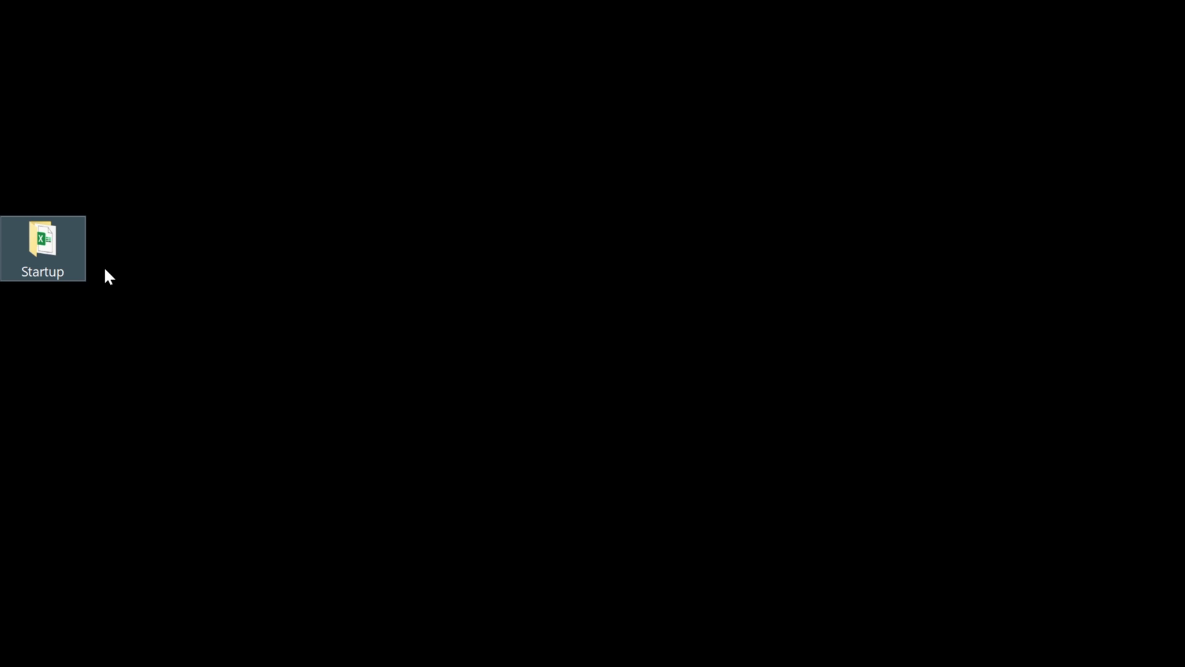
Open the desktop Startup folder full screen and copy its full path from the address bar
double_click(43, 247)
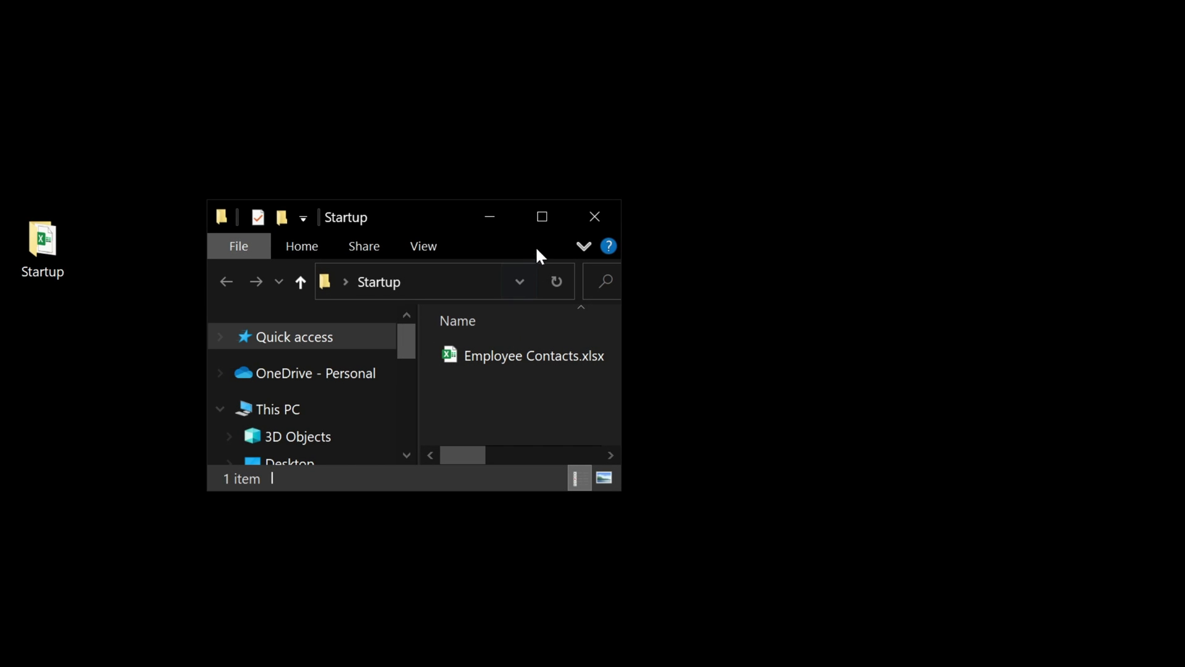
click(542, 216)
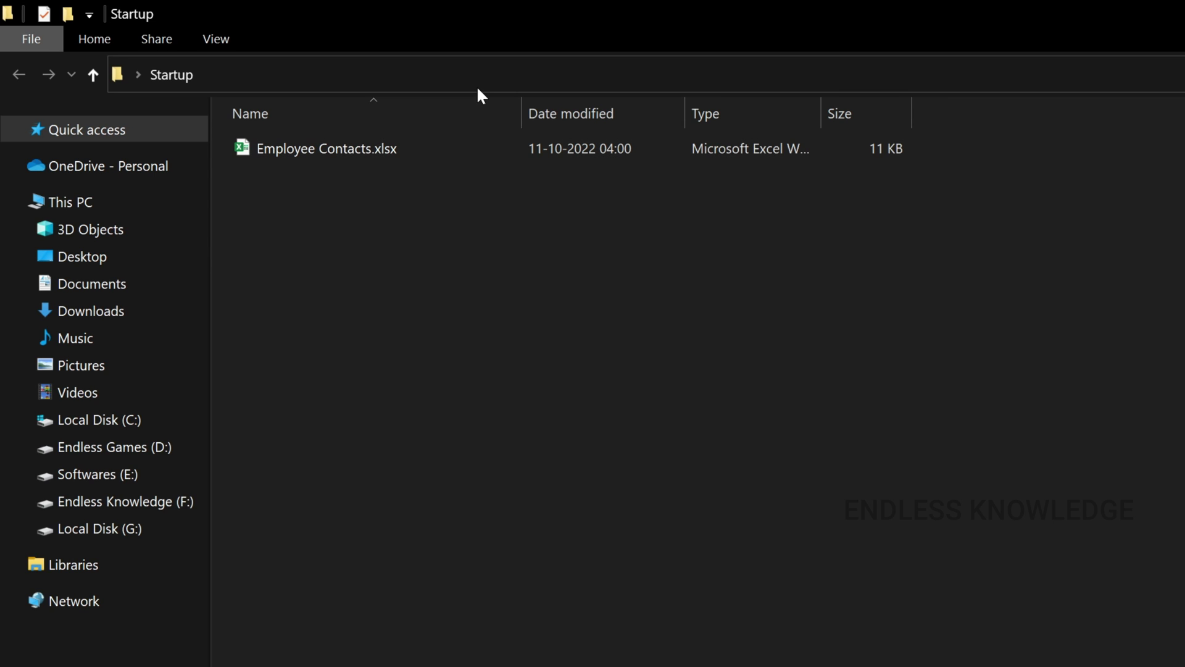
click(530, 75)
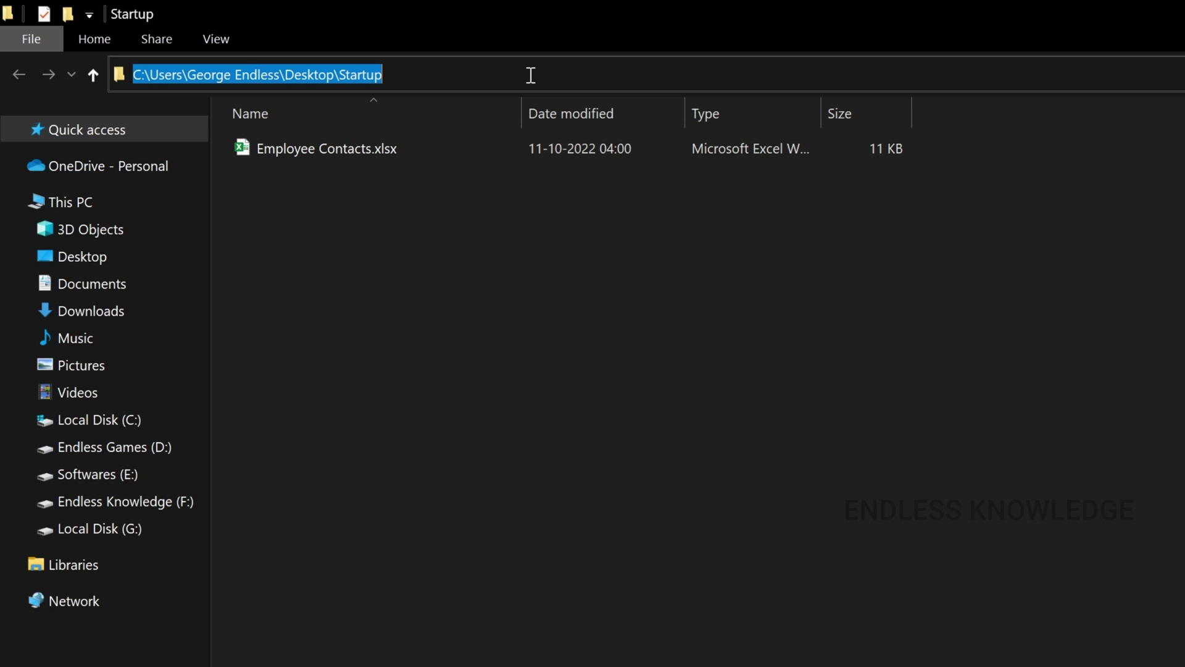
click(544, 397)
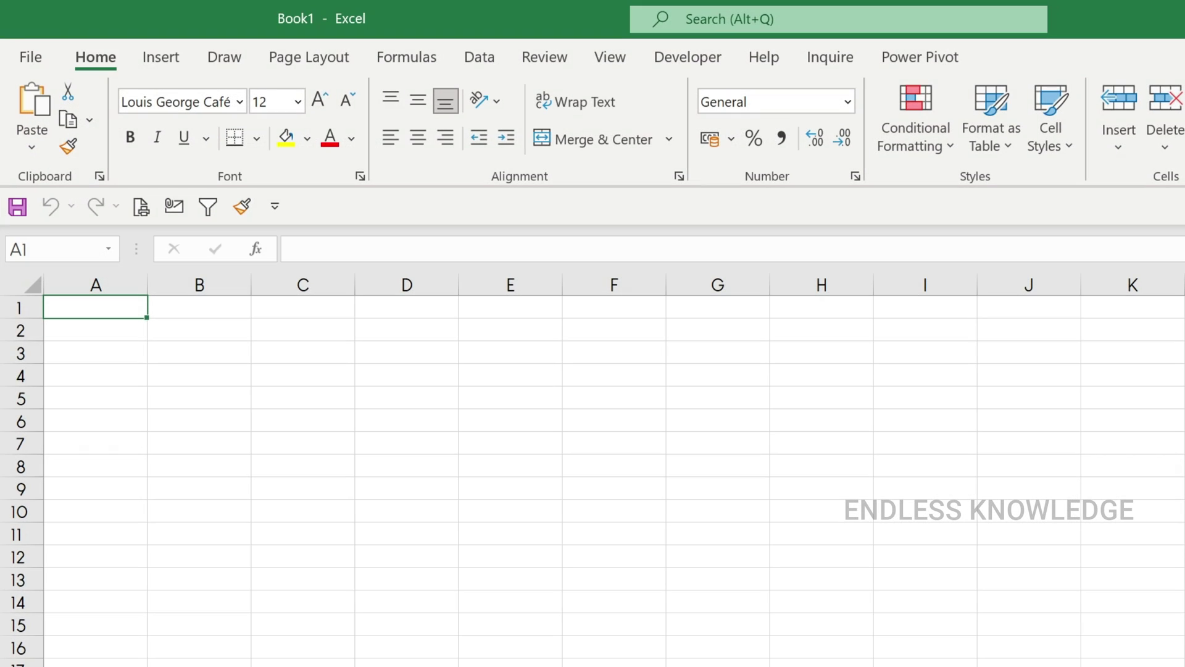
Open Excel Options' Advanced settings and scroll down to the General section
click(37, 57)
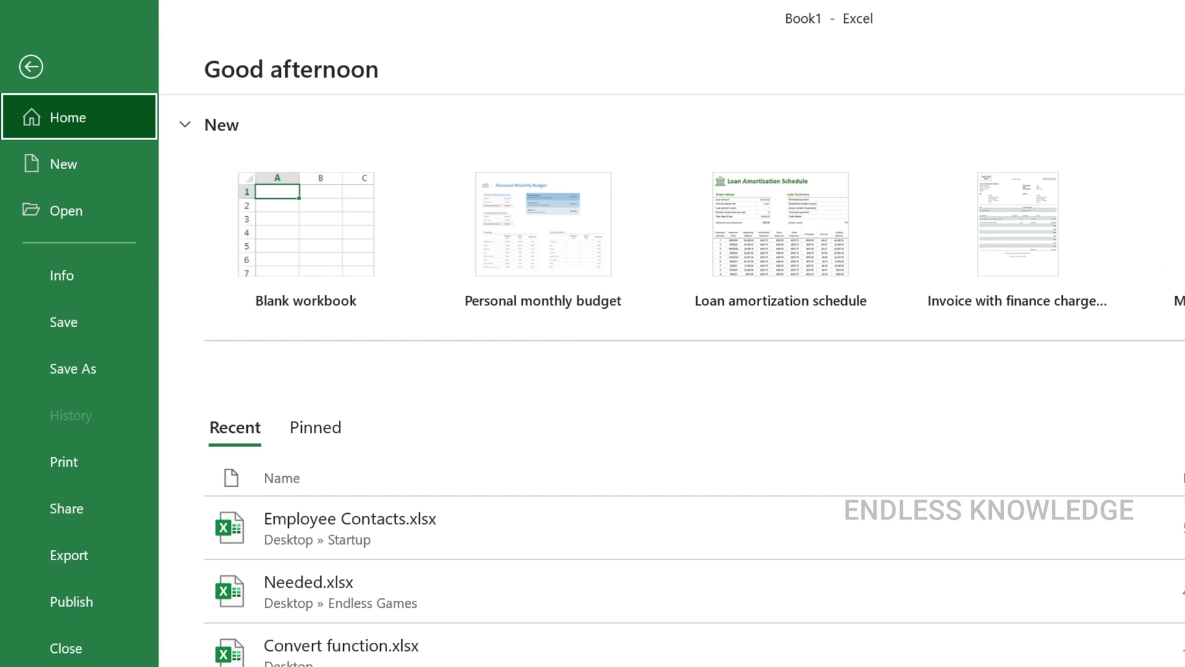
click(68, 664)
click(420, 334)
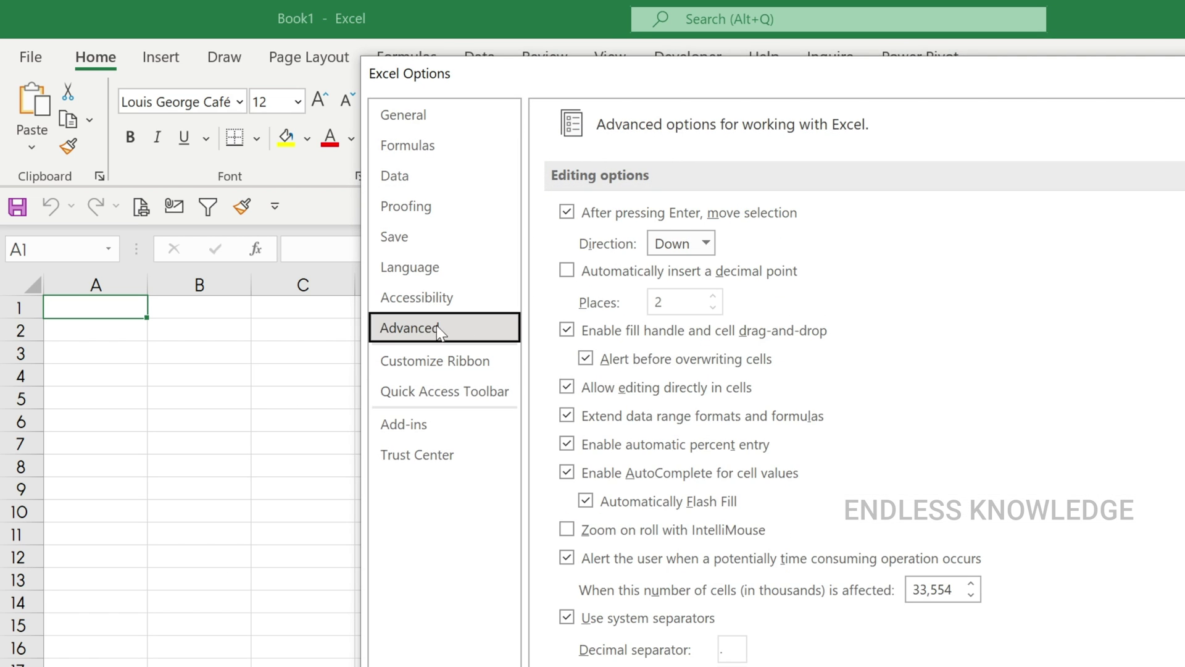
scroll(924, 376, down, 5)
scroll(923, 376, down, 10)
scroll(926, 381, down, 3)
scroll(926, 381, down, 5)
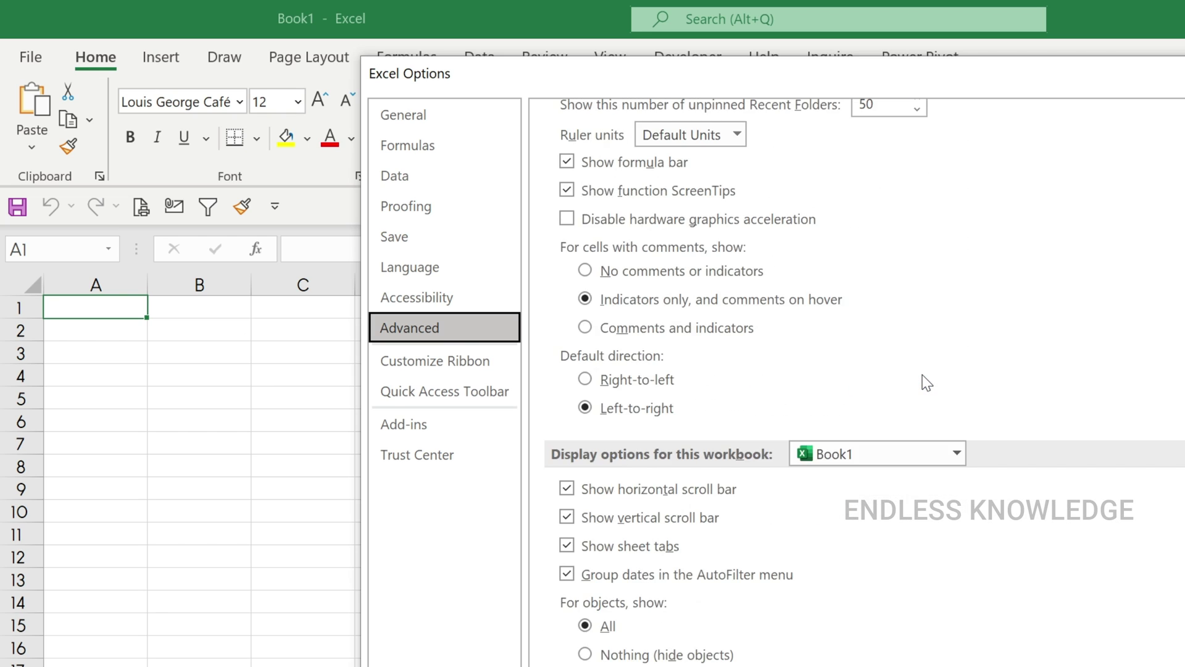
scroll(926, 382, down, 5)
scroll(926, 381, down, 4)
scroll(926, 381, down, 5)
scroll(924, 378, down, 5)
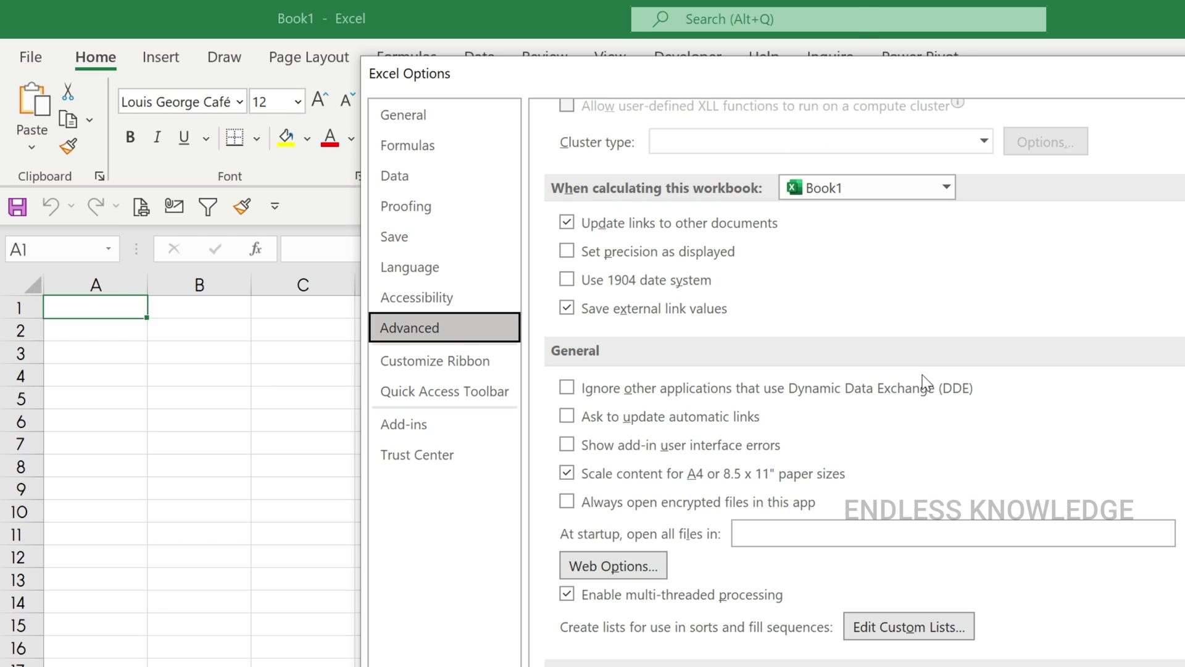
scroll(924, 377, down, 2)
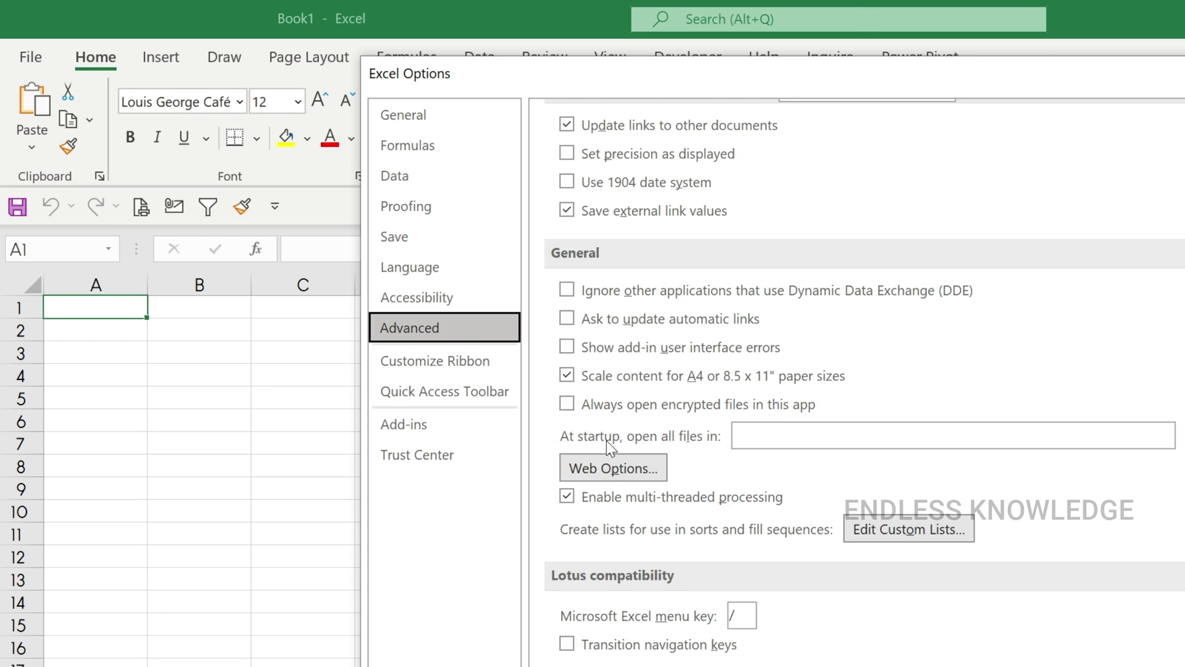
Paste the Startup folder path into 'At startup, open all files in' and apply
click(783, 432)
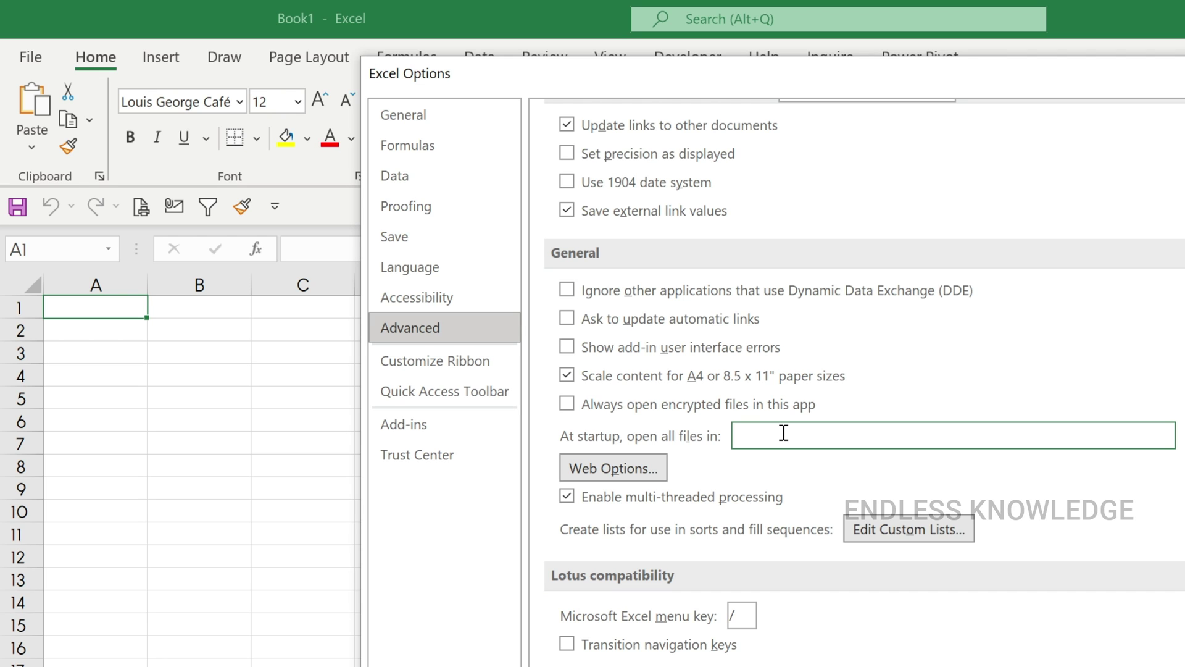
text(C:\Users\George Endless\Desktop\Startup)
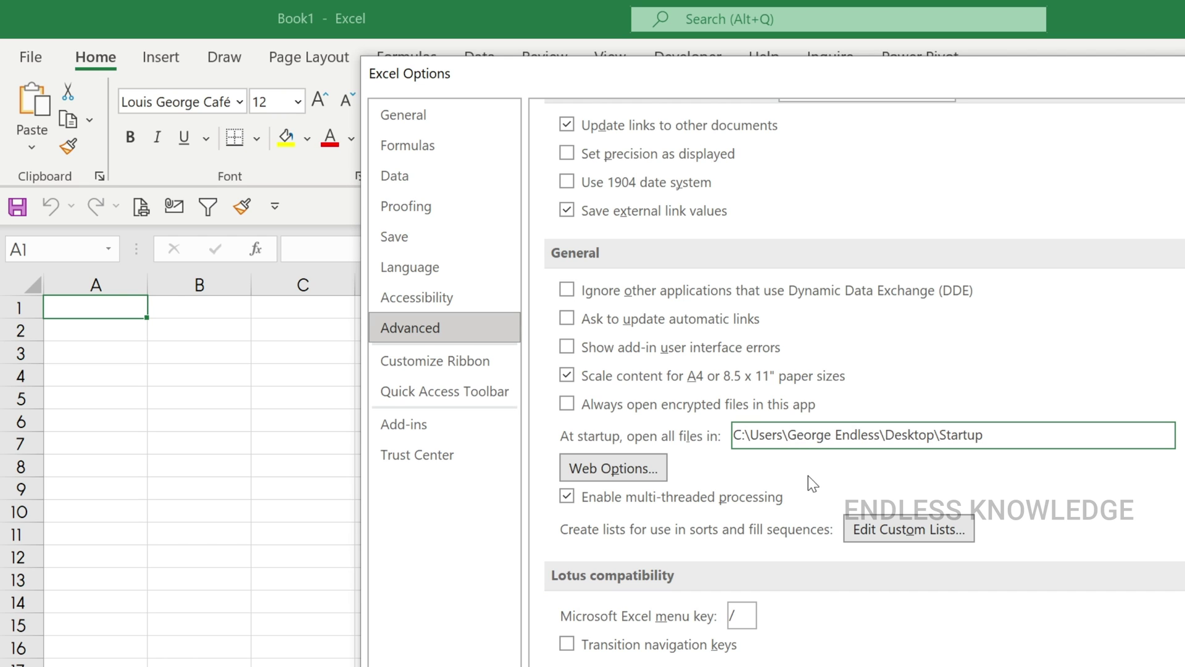
key(Return)
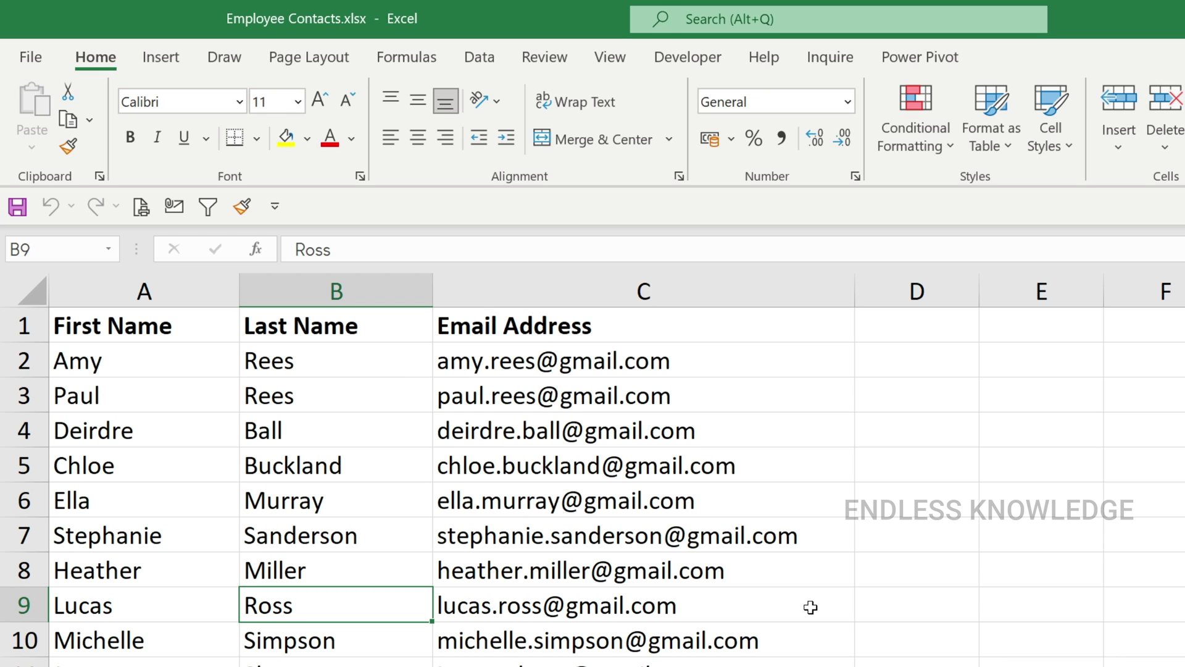
Paste Barcode.xlsx into the Startup folder, check both workbooks open, then start a new blank workbook
key(alt+Tab)
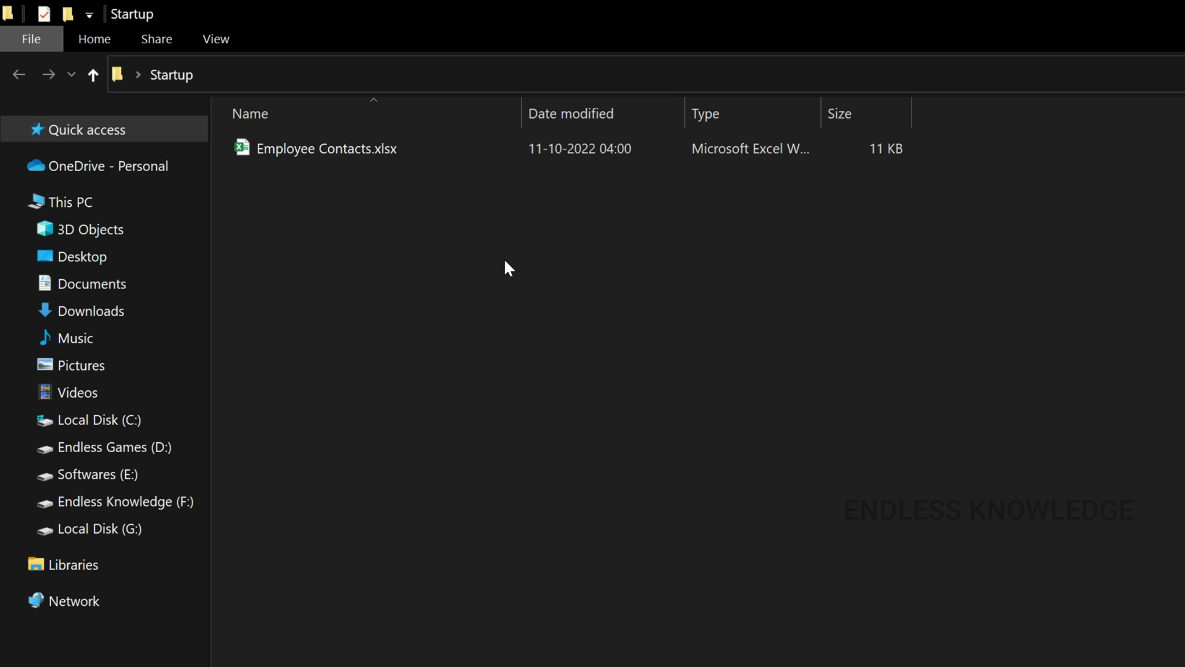
key(ctrl+v)
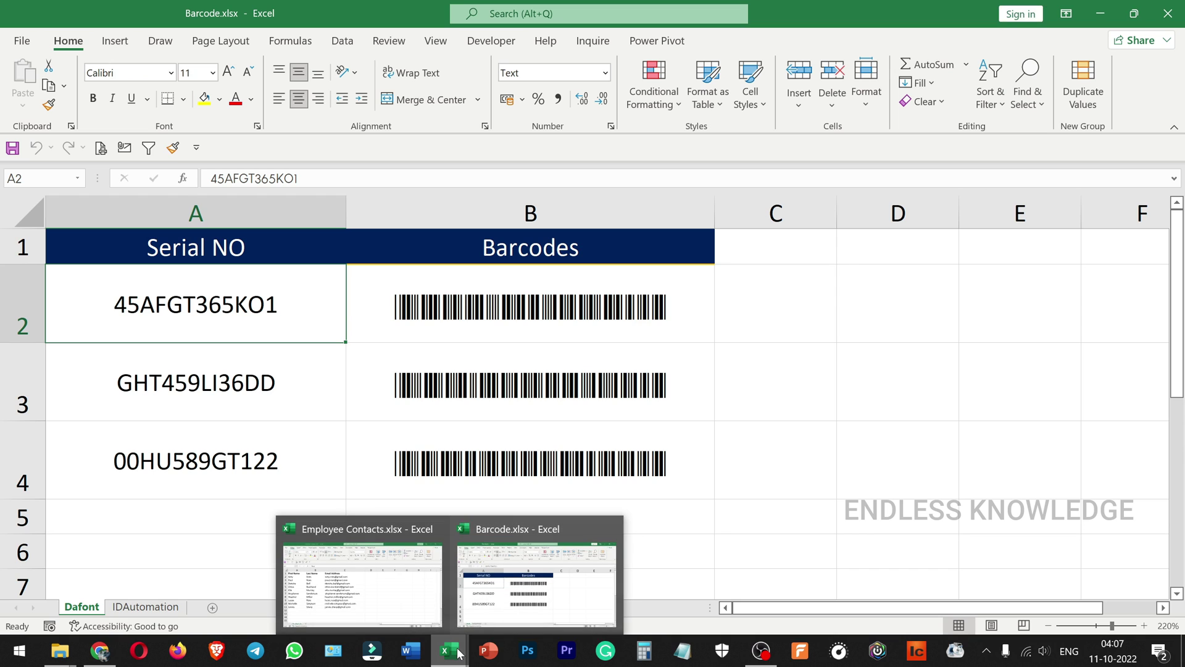
click(363, 584)
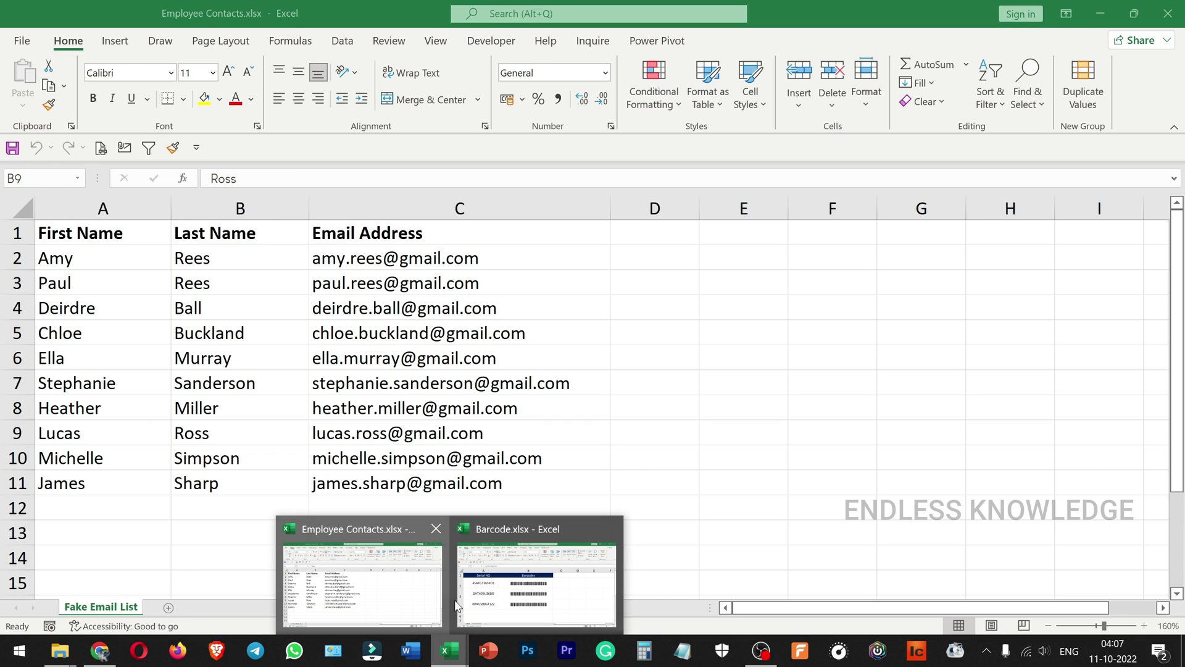
click(507, 586)
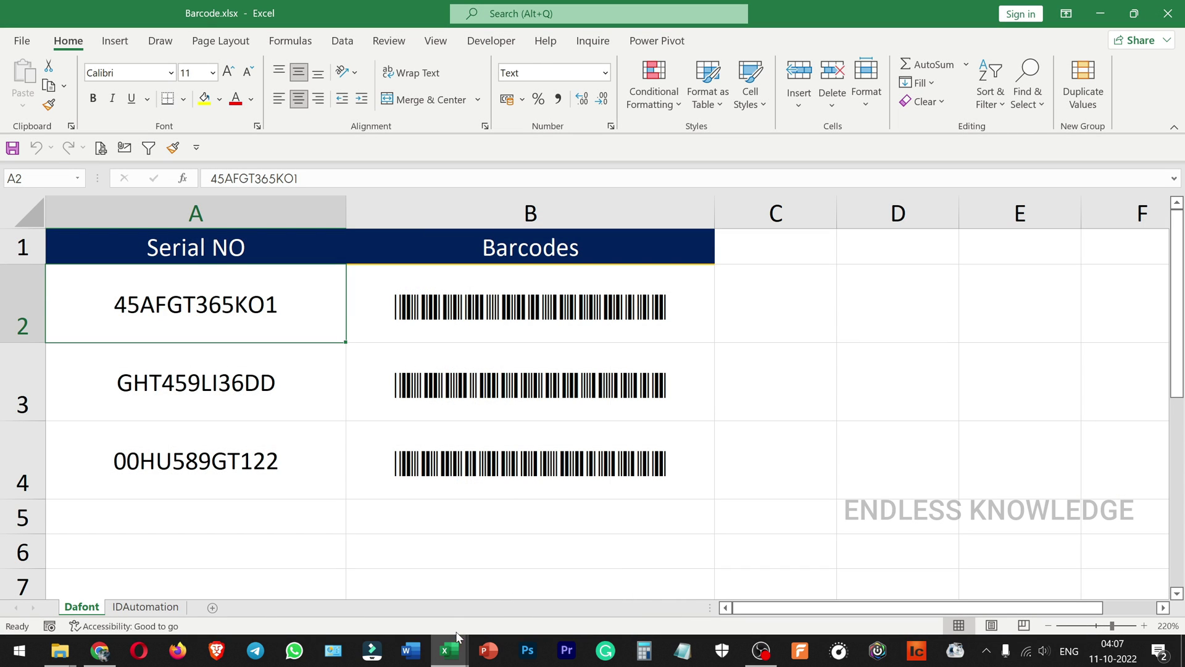
click(391, 588)
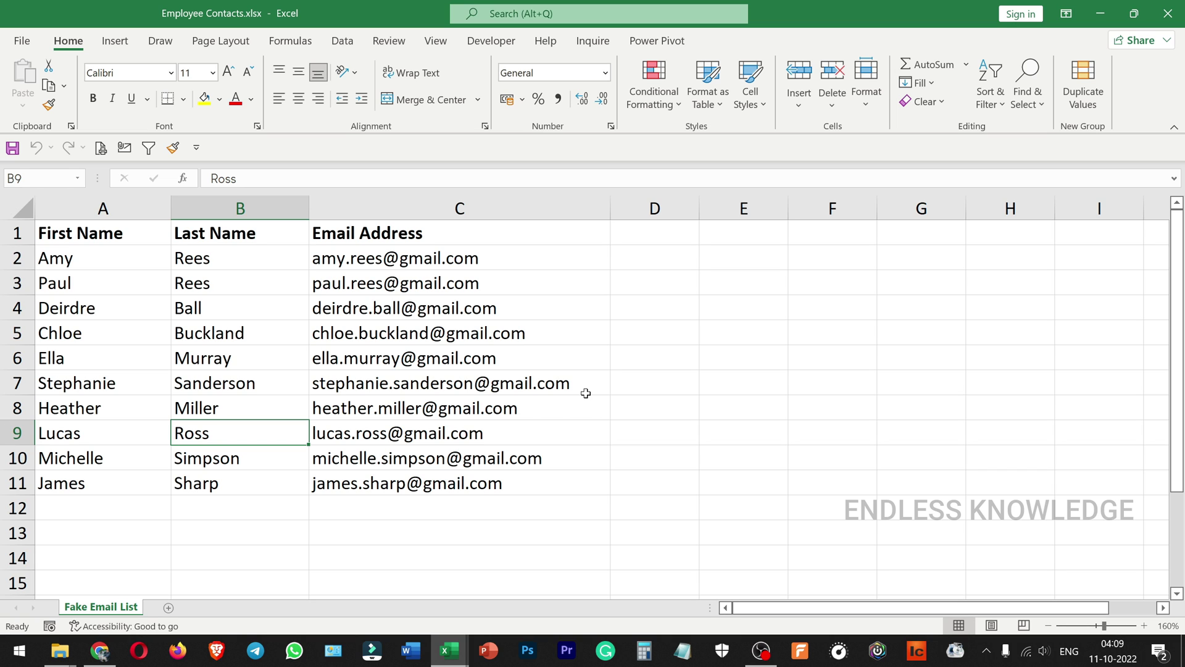
key(ctrl+n)
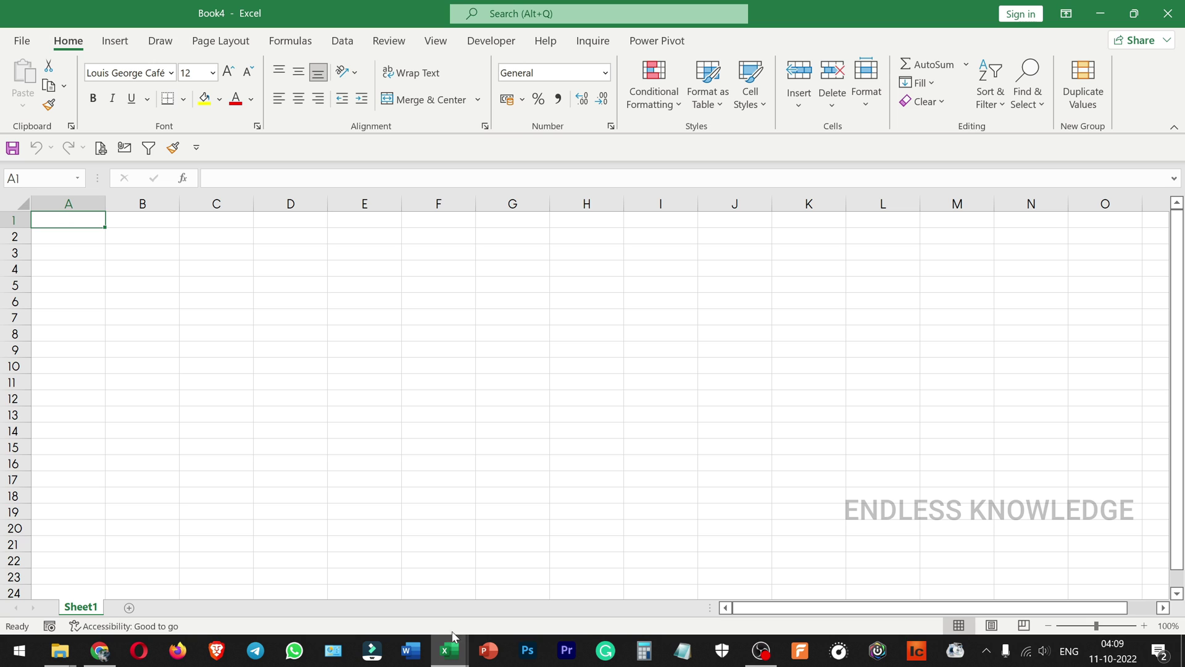
Launch a new Excel window from the taskbar icon's jump list
click(449, 650)
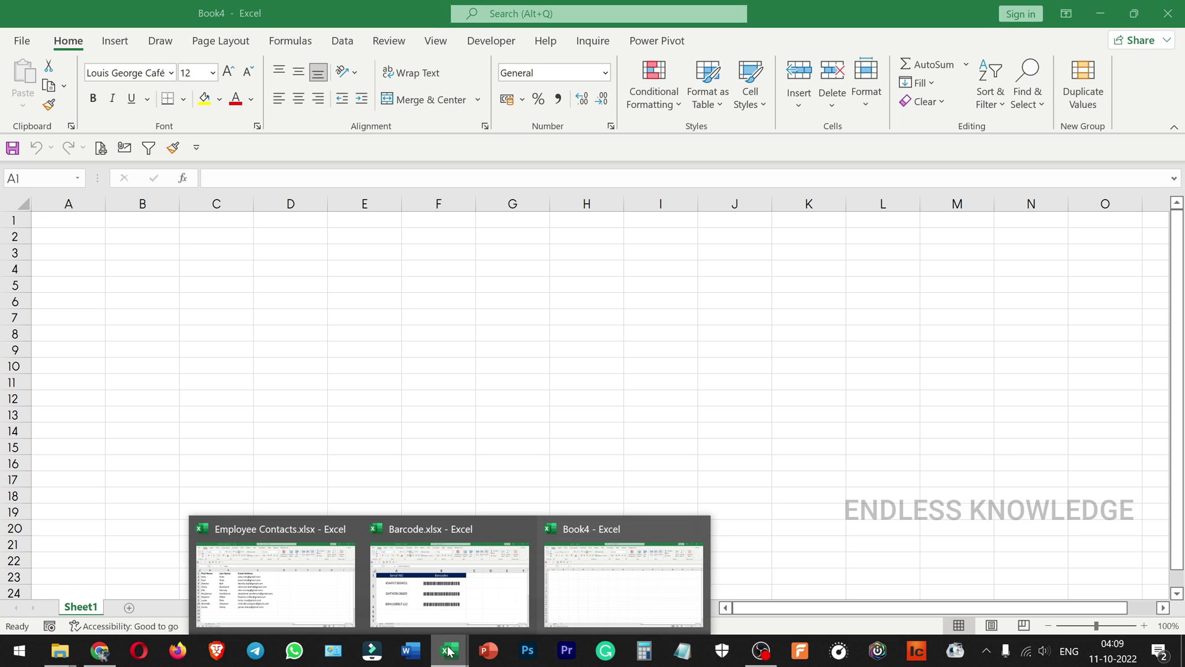
right_click(448, 650)
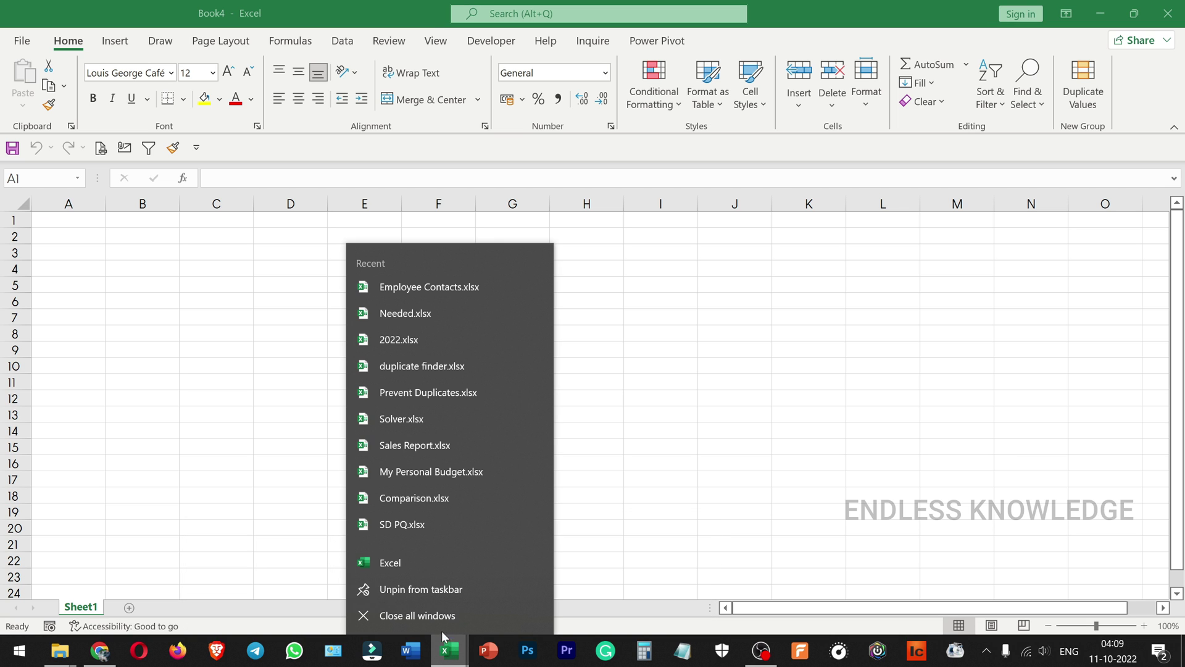
click(435, 563)
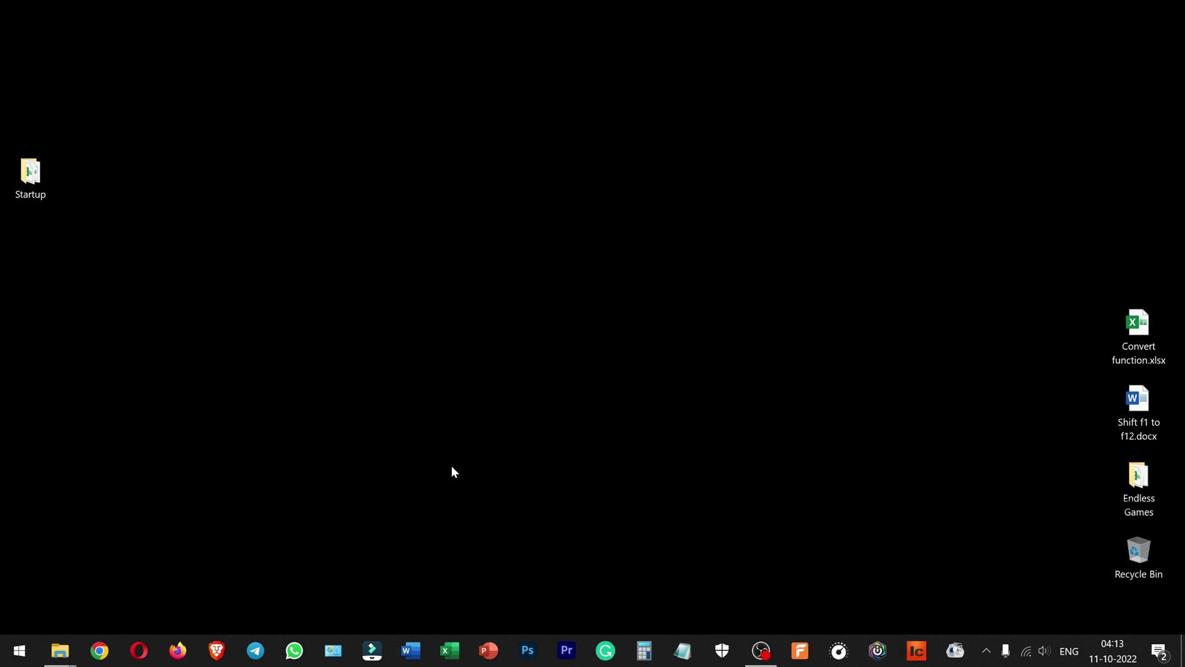
click(450, 650)
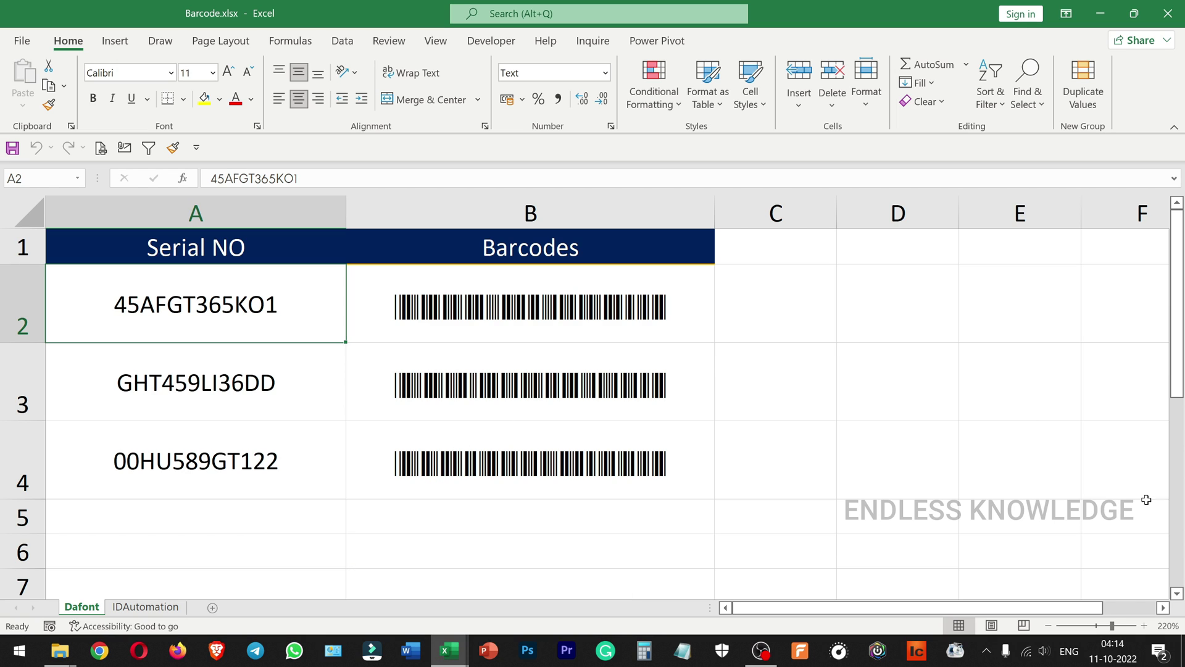
click(1182, 654)
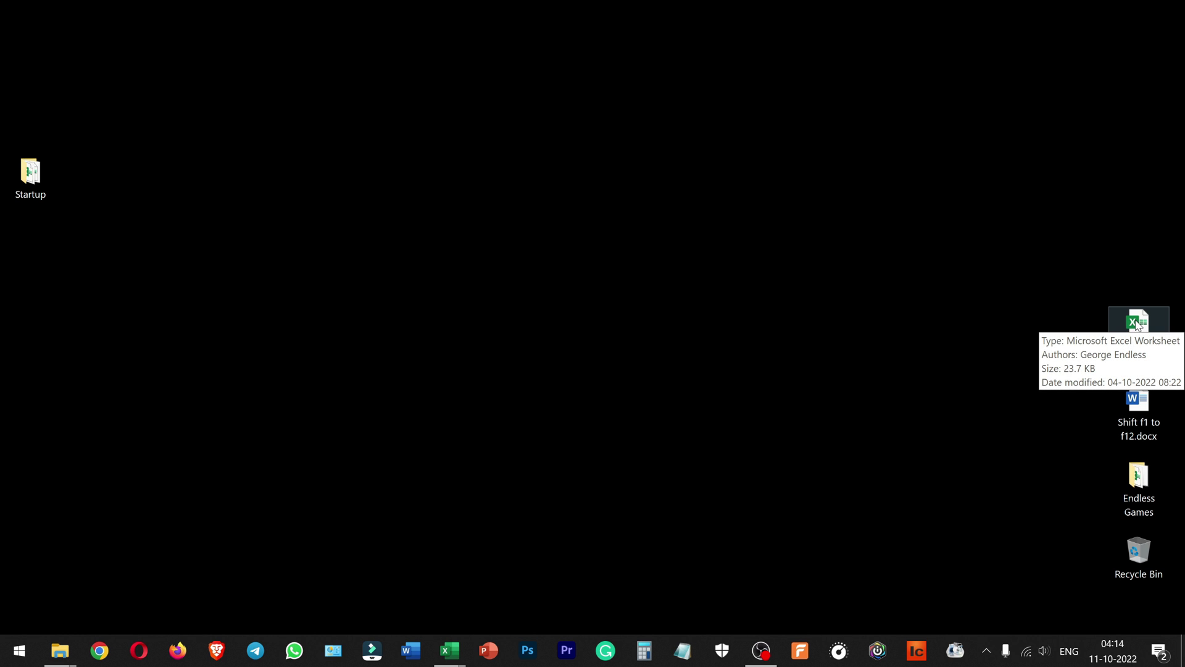
double_click(1137, 324)
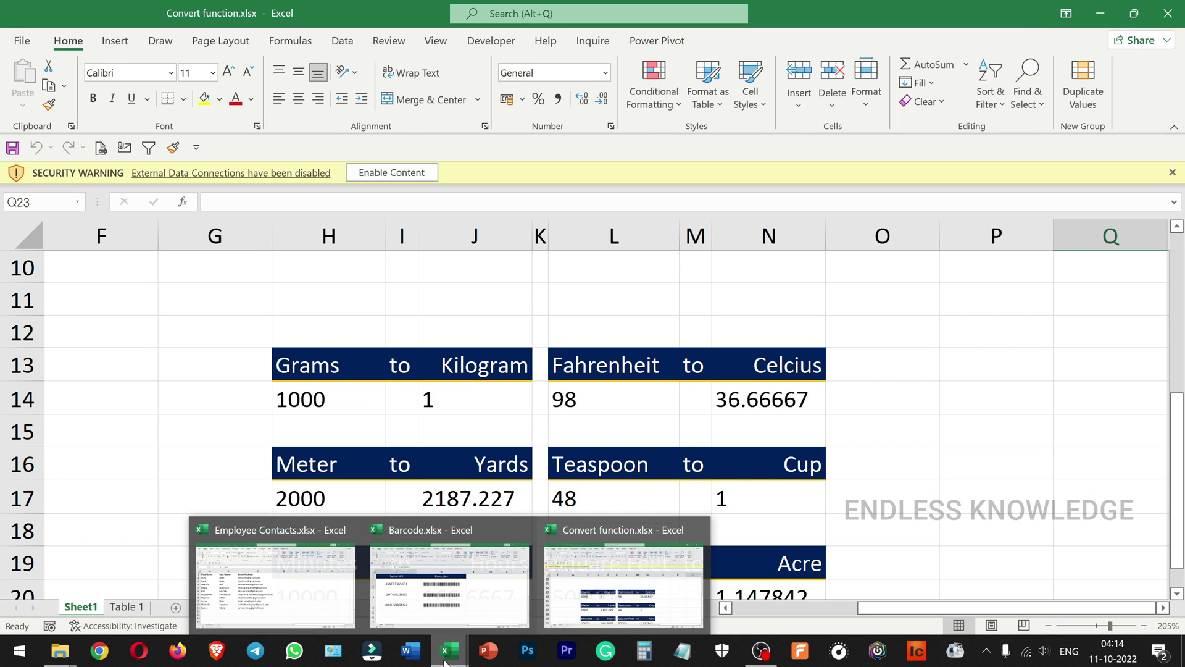
mouse_move(623, 574)
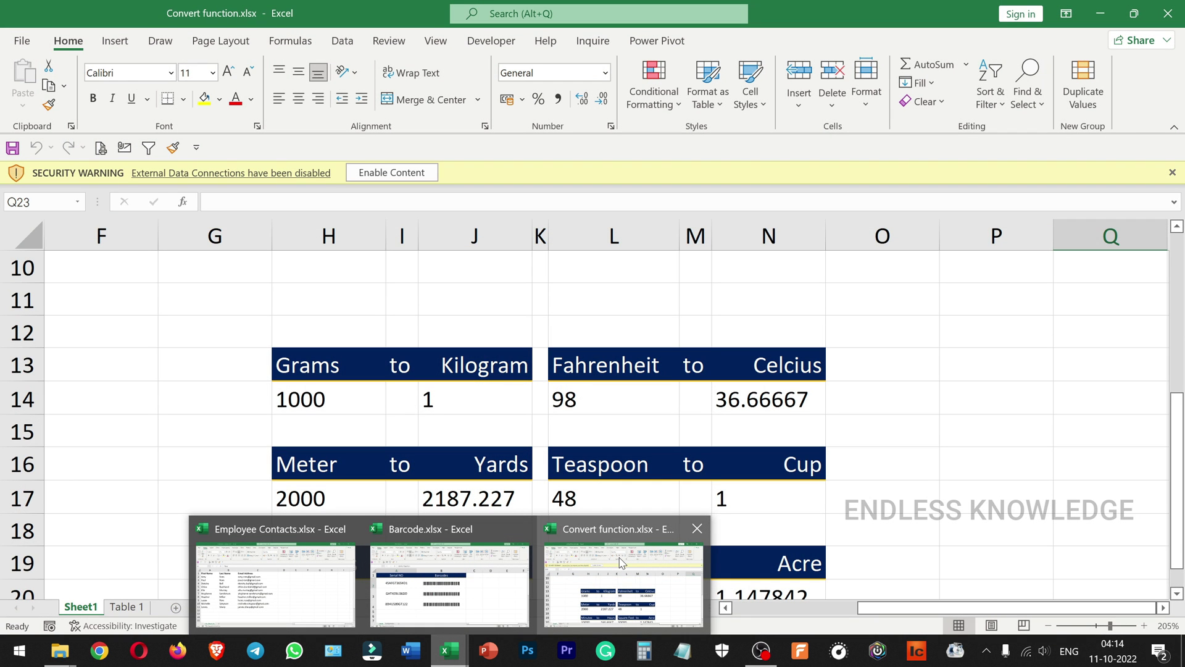
click(621, 562)
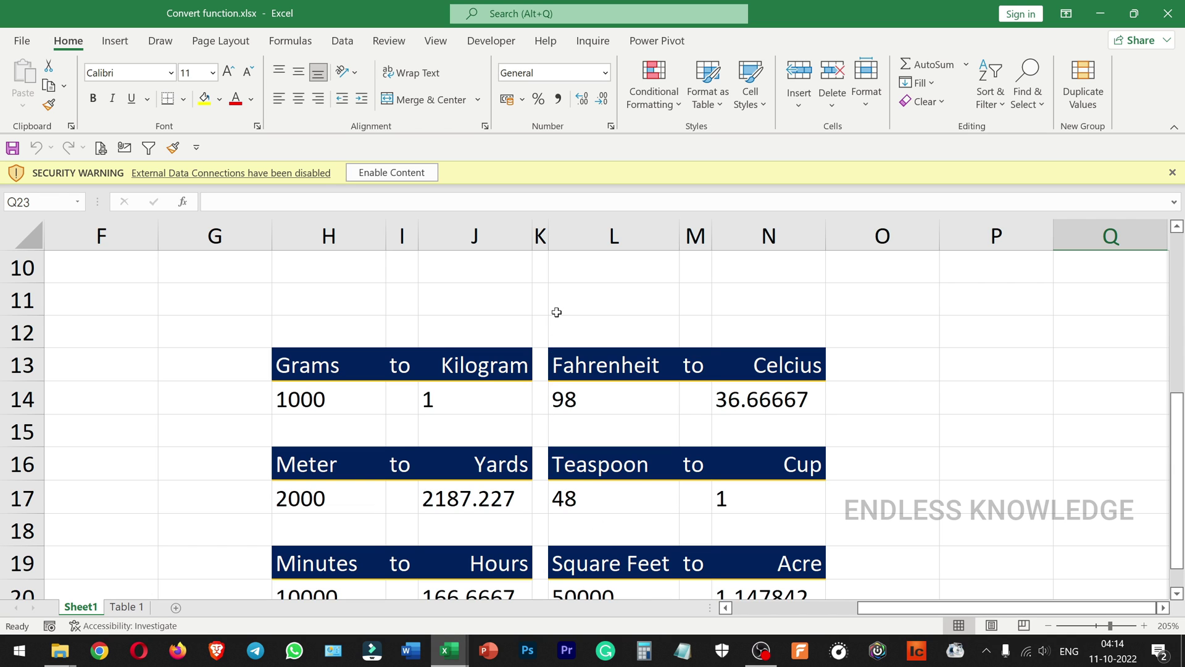
click(1171, 15)
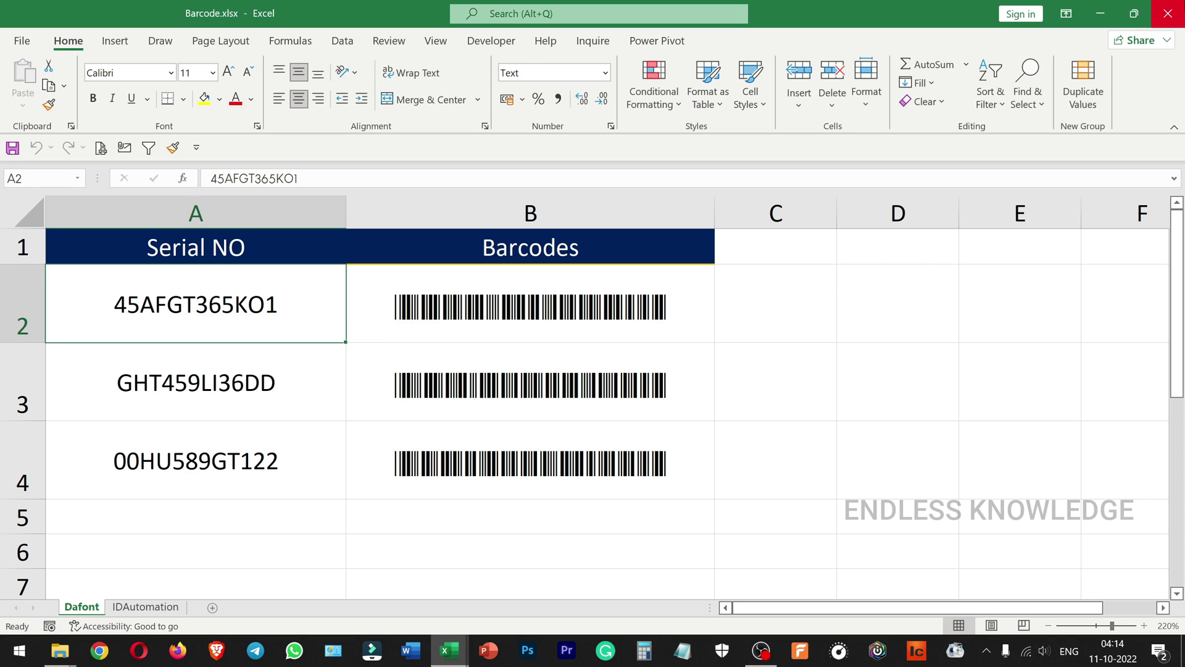
click(1172, 15)
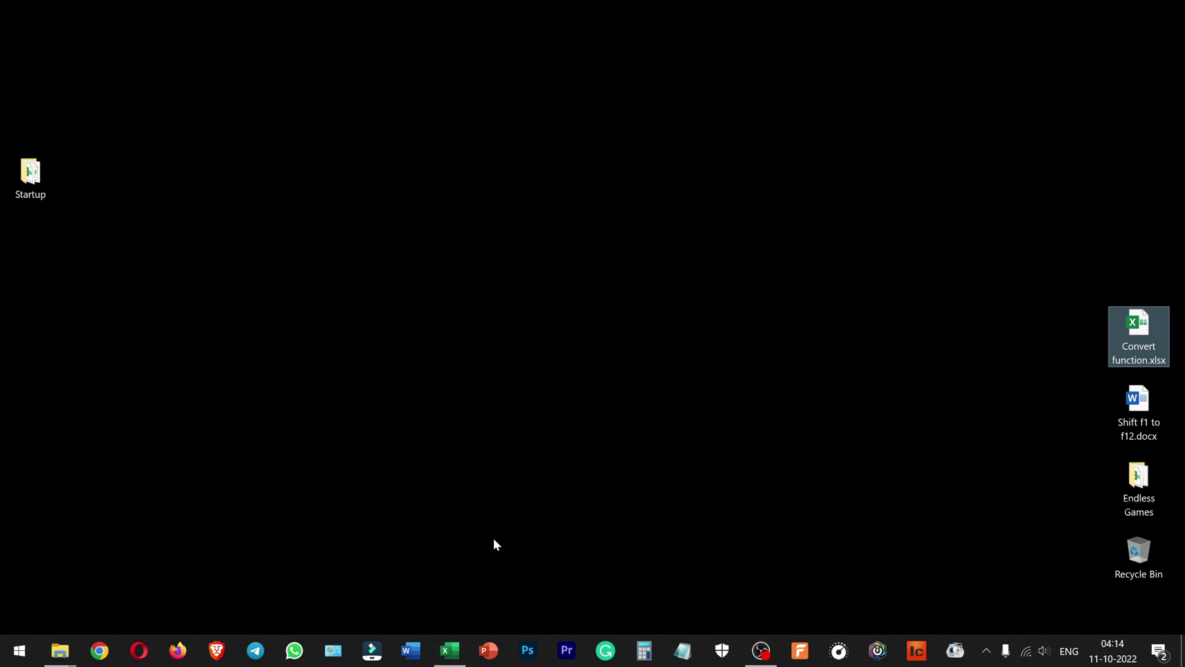
click(449, 650)
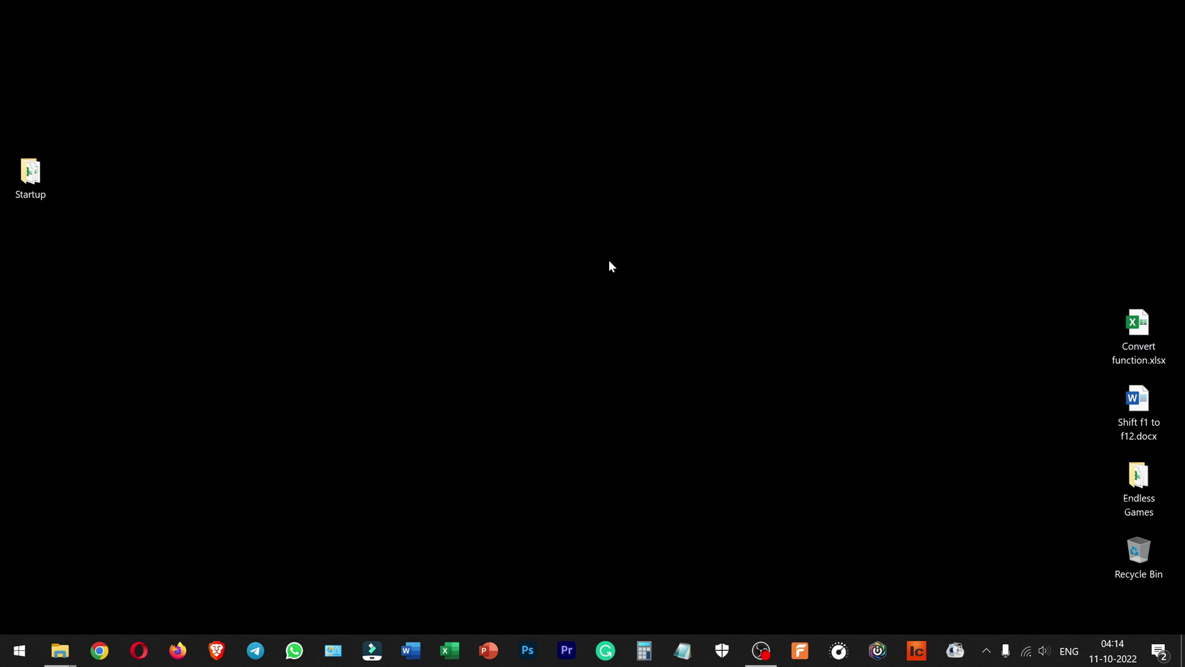
double_click(1152, 326)
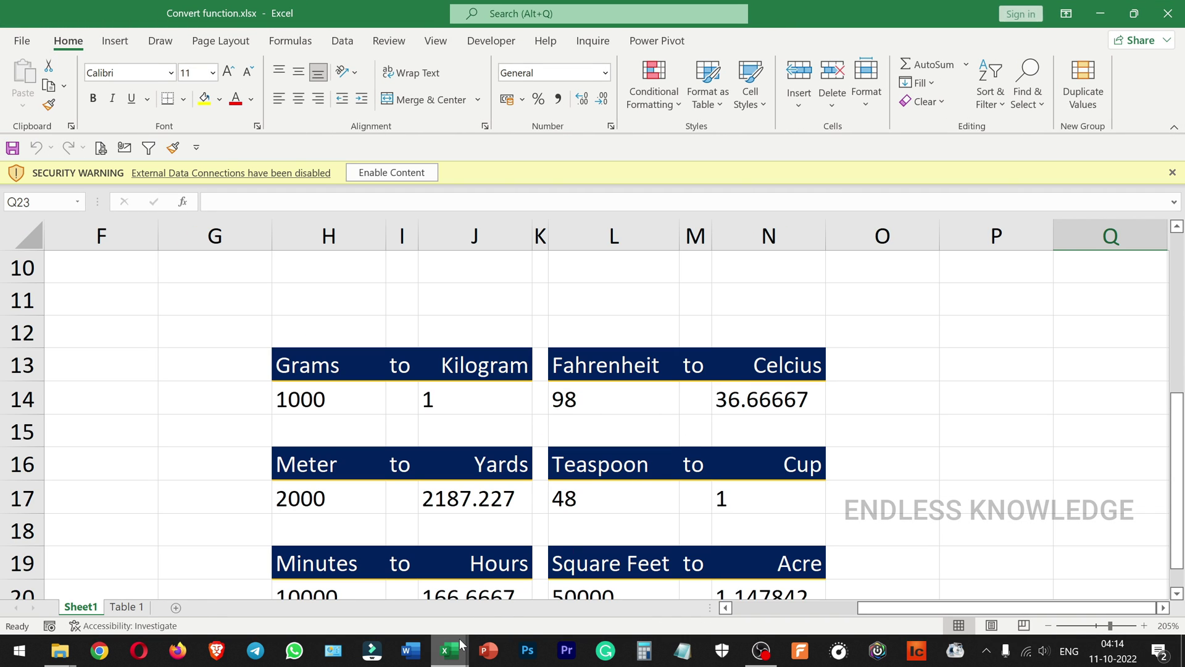
mouse_move(449, 650)
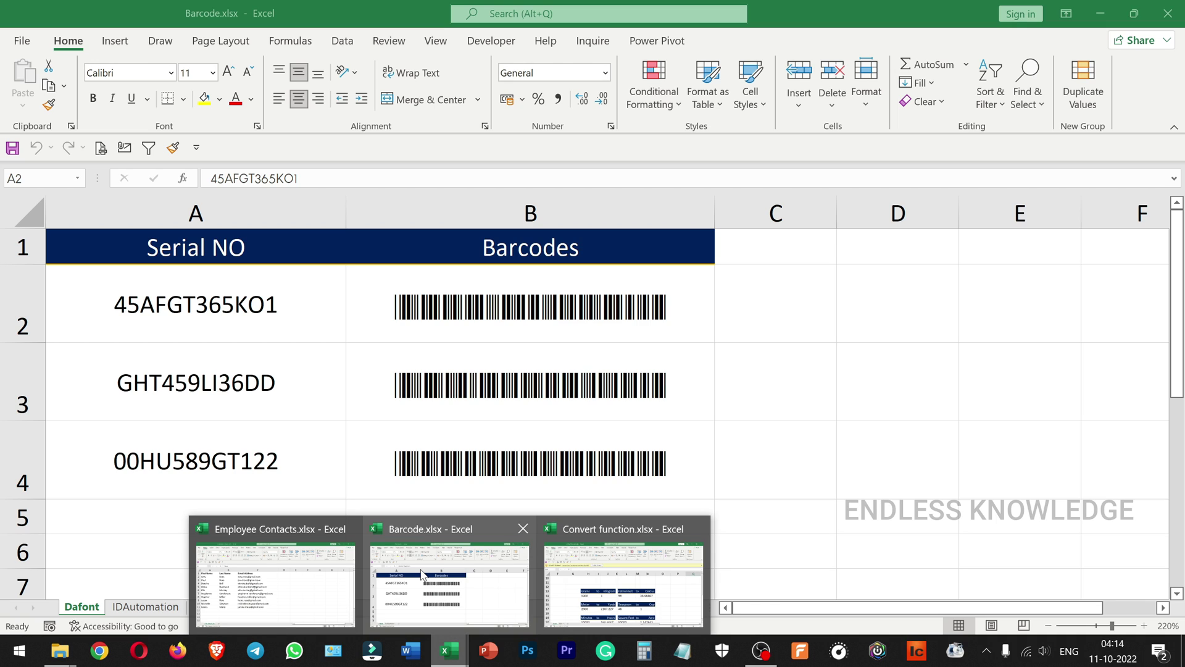
click(609, 587)
scroll(837, 384, down, 1)
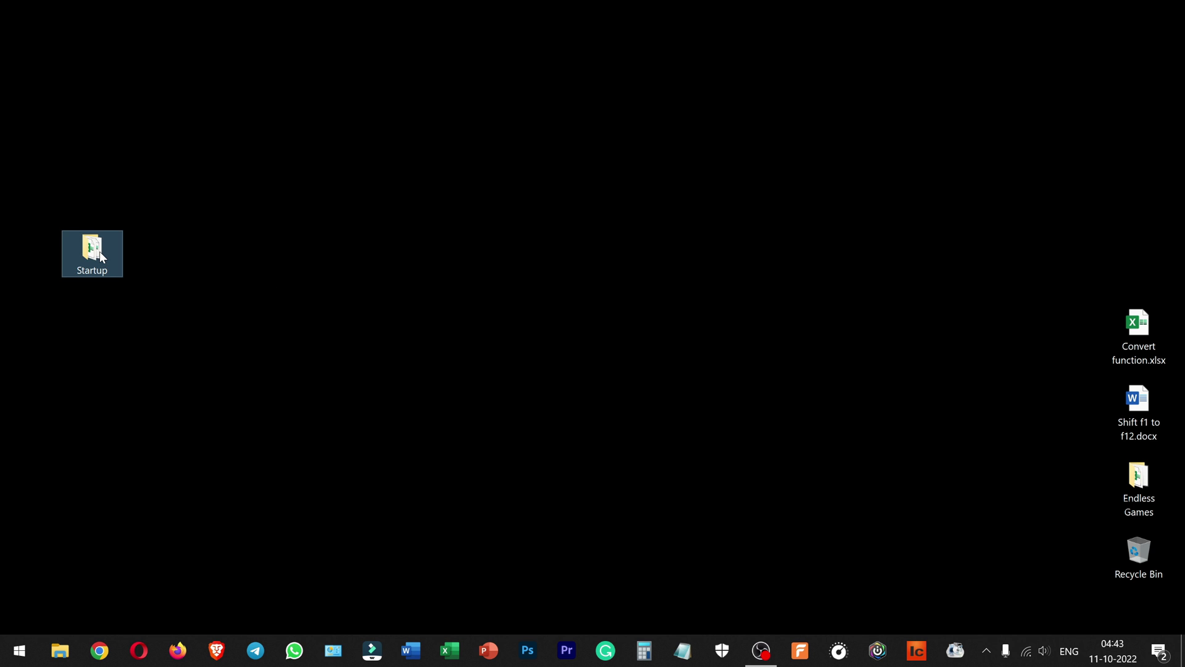
Delete the desktop Startup folder, relaunch Excel and reopen Employee Contacts.xlsx from Recent
key(Delete)
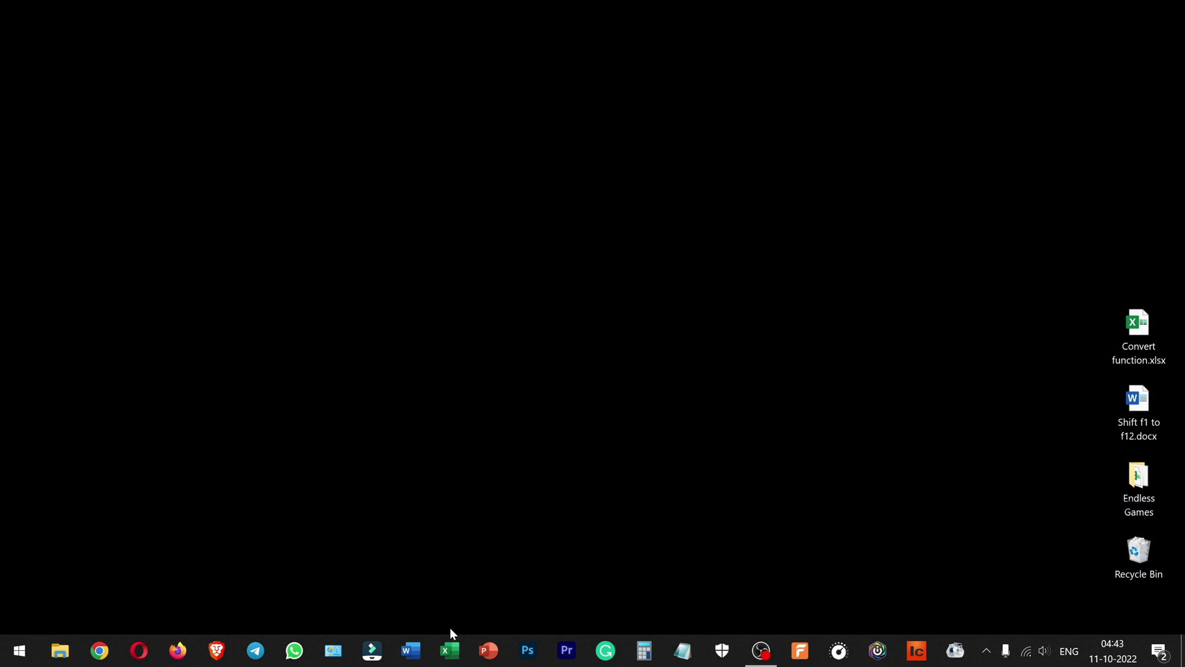
click(450, 648)
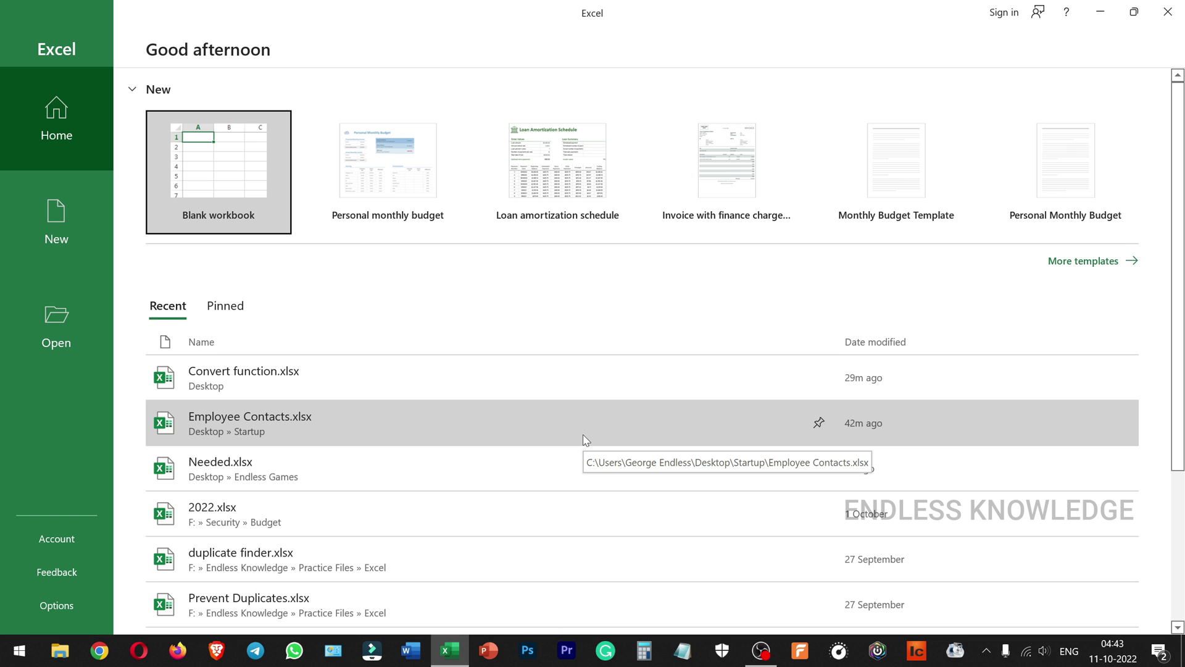
click(284, 196)
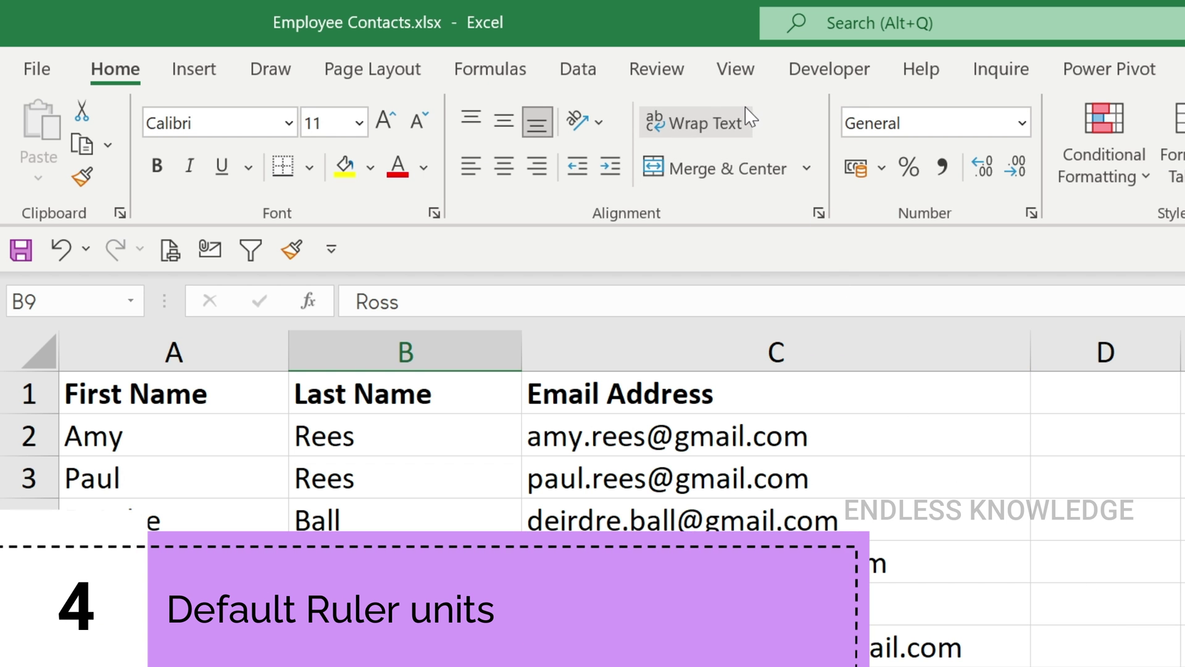
Show rulers in Page Layout view and set Excel's ruler units to Millimeters in Advanced options
click(736, 69)
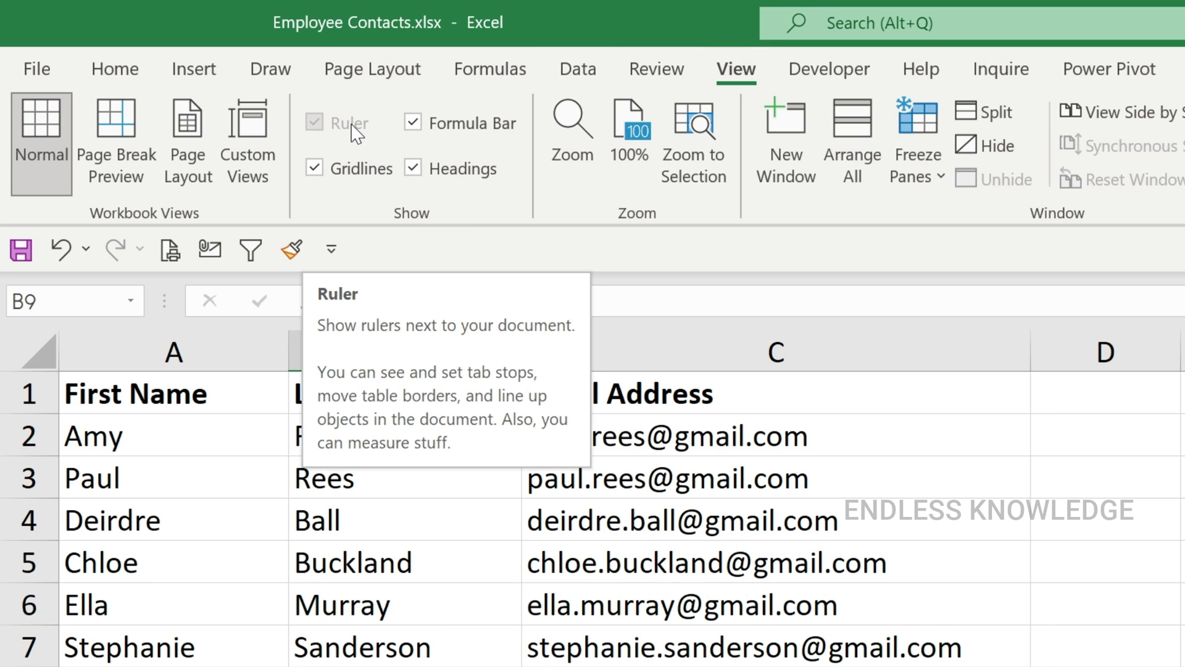
click(187, 135)
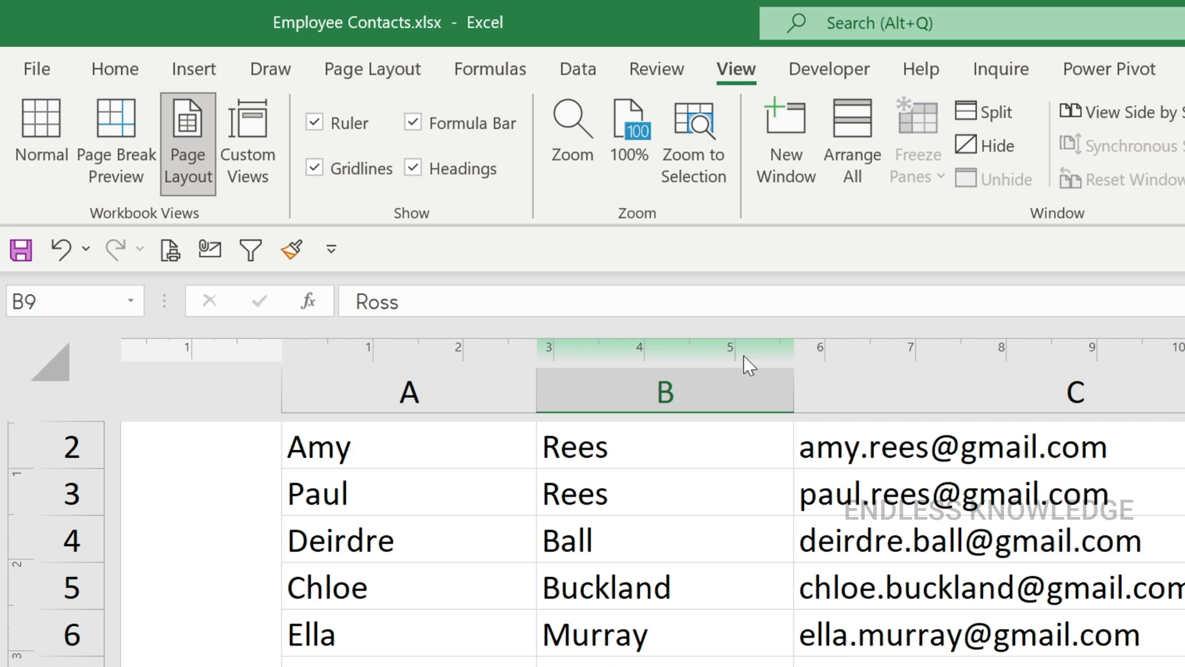
click(26, 69)
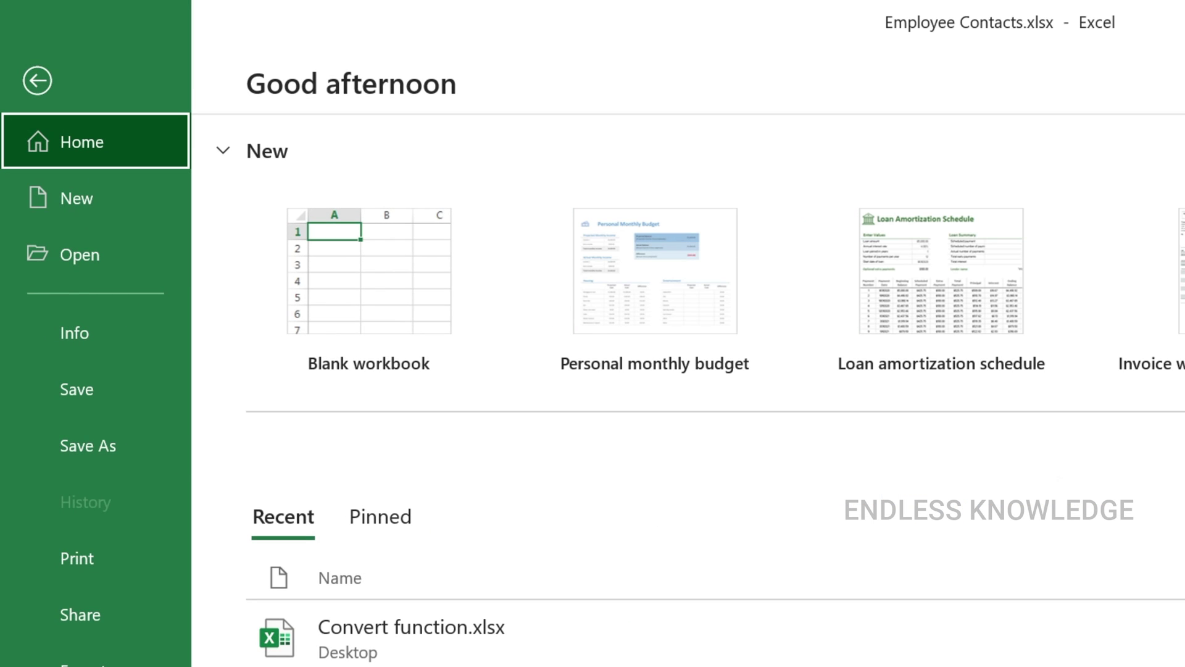
key(t)
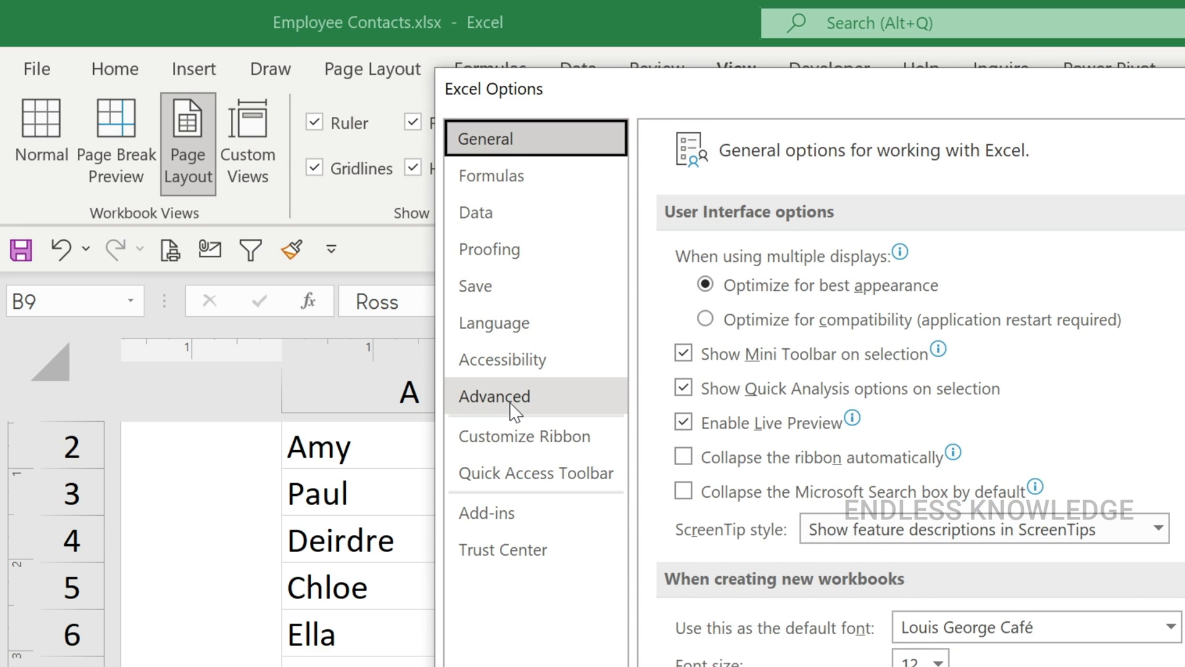
click(511, 404)
scroll(1031, 484, down, 5)
scroll(1032, 484, down, 10)
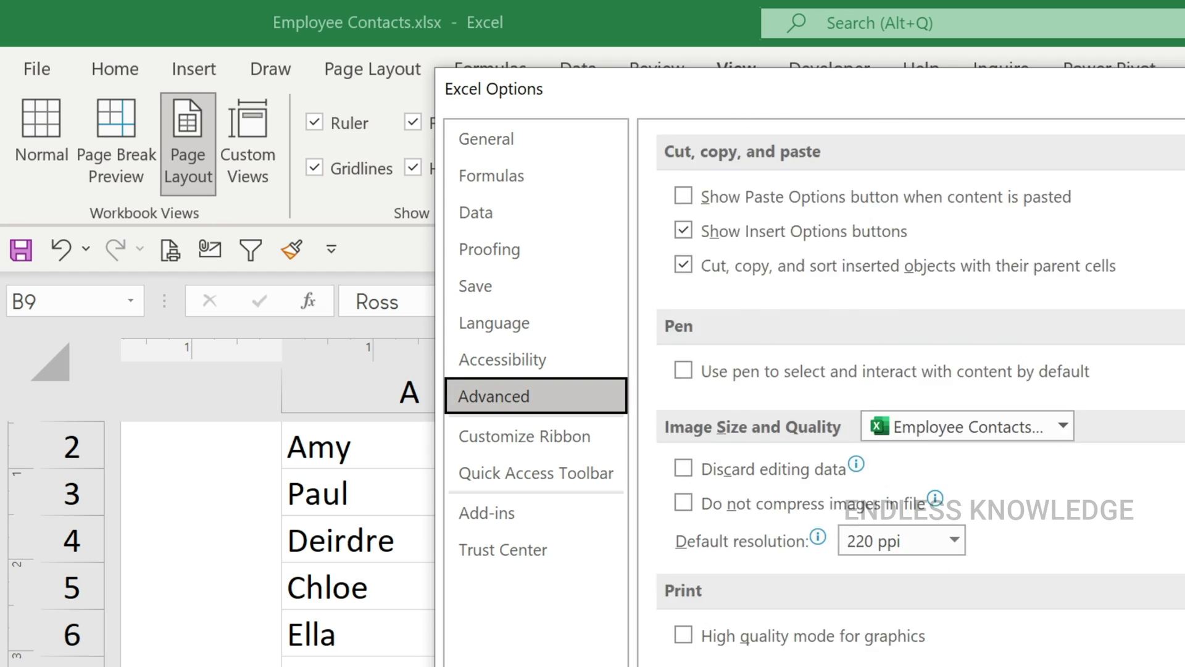
scroll(1045, 550, down, 4)
scroll(1045, 550, down, 9)
scroll(1045, 550, down, 2)
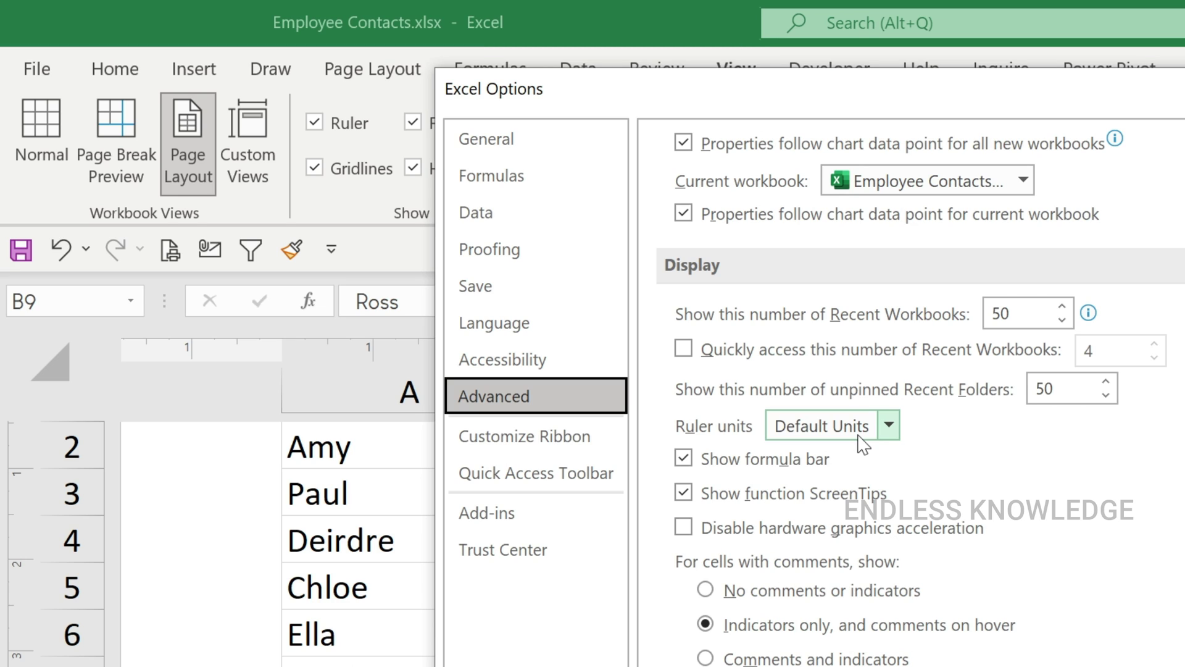
click(886, 426)
click(877, 486)
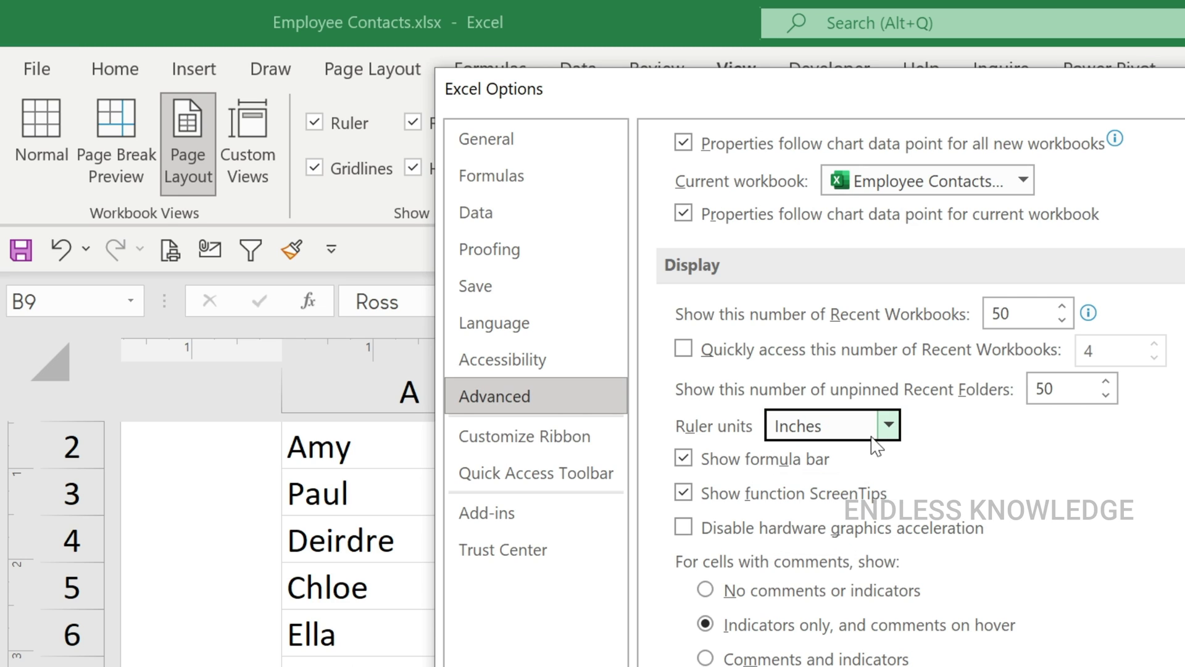
click(887, 426)
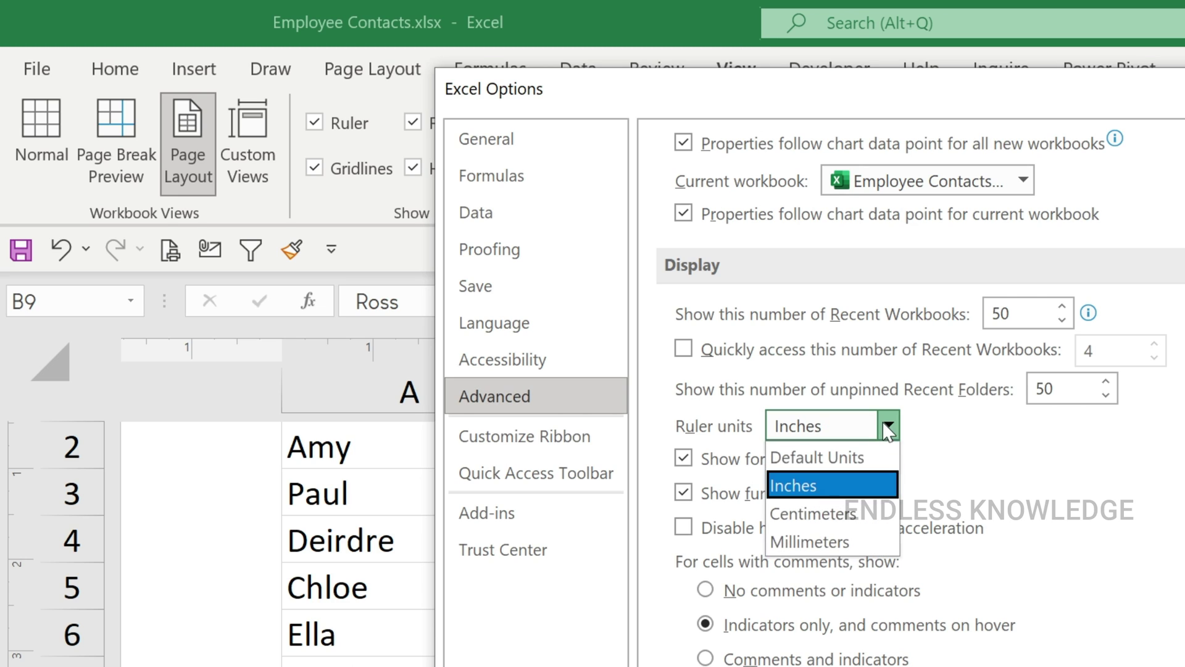
click(869, 540)
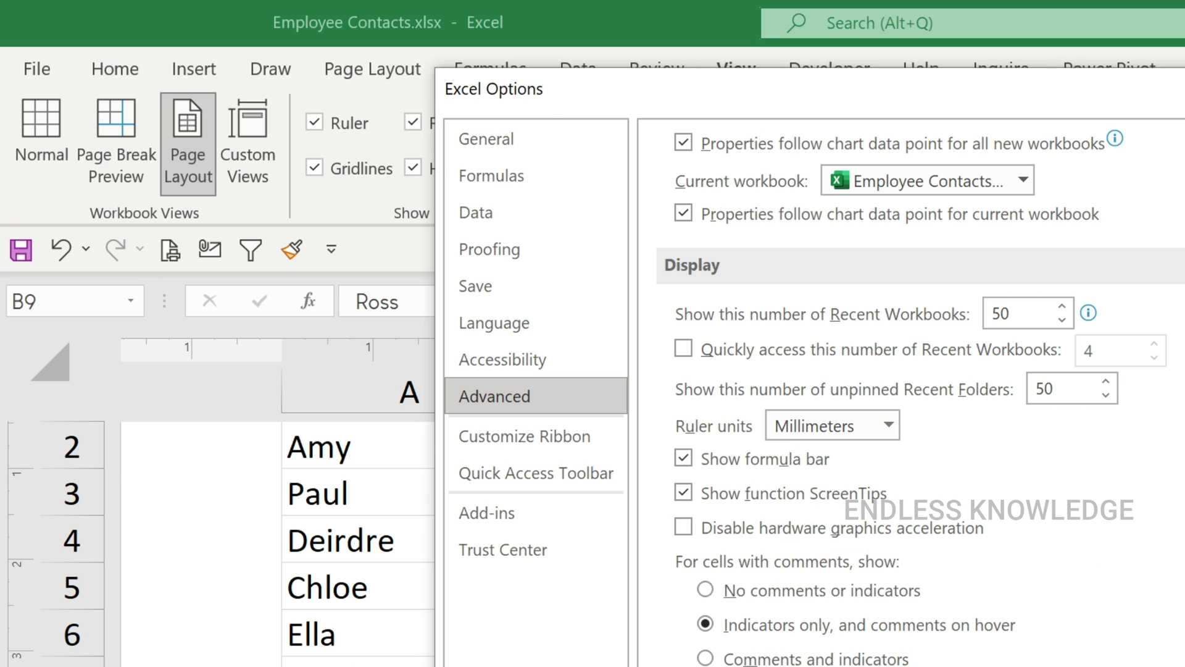
key(Return)
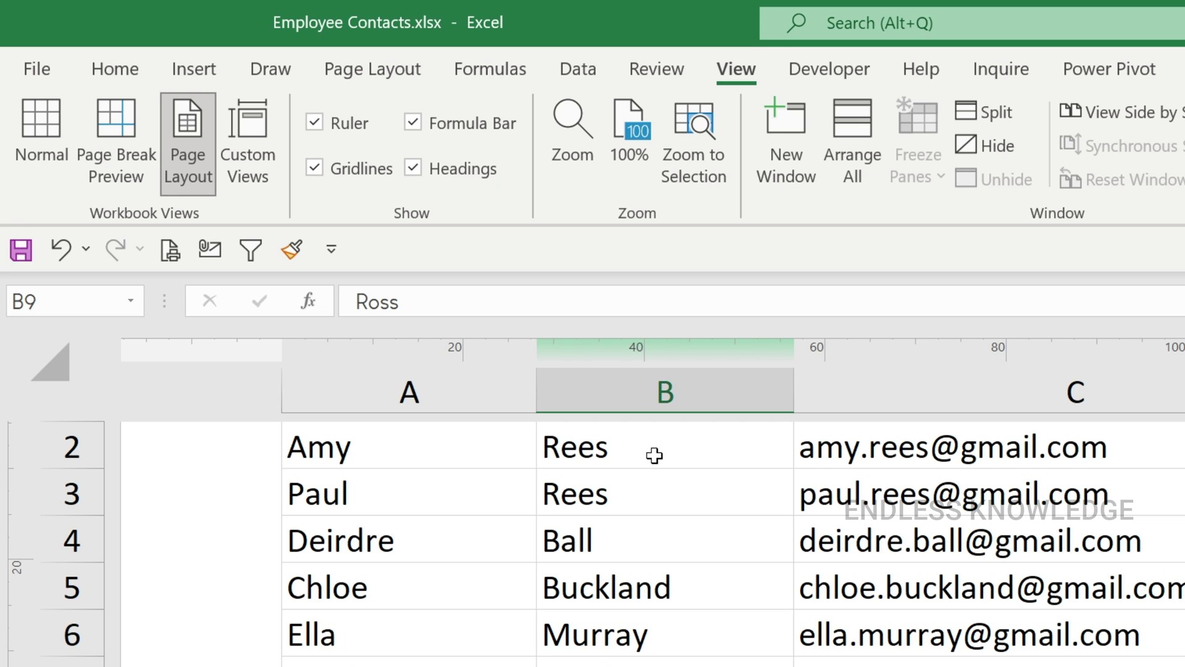
Select cell B3 and scroll back to the top of the contact list
click(674, 511)
scroll(679, 518, up, 2)
scroll(680, 521, down, 5)
scroll(680, 521, up, 1)
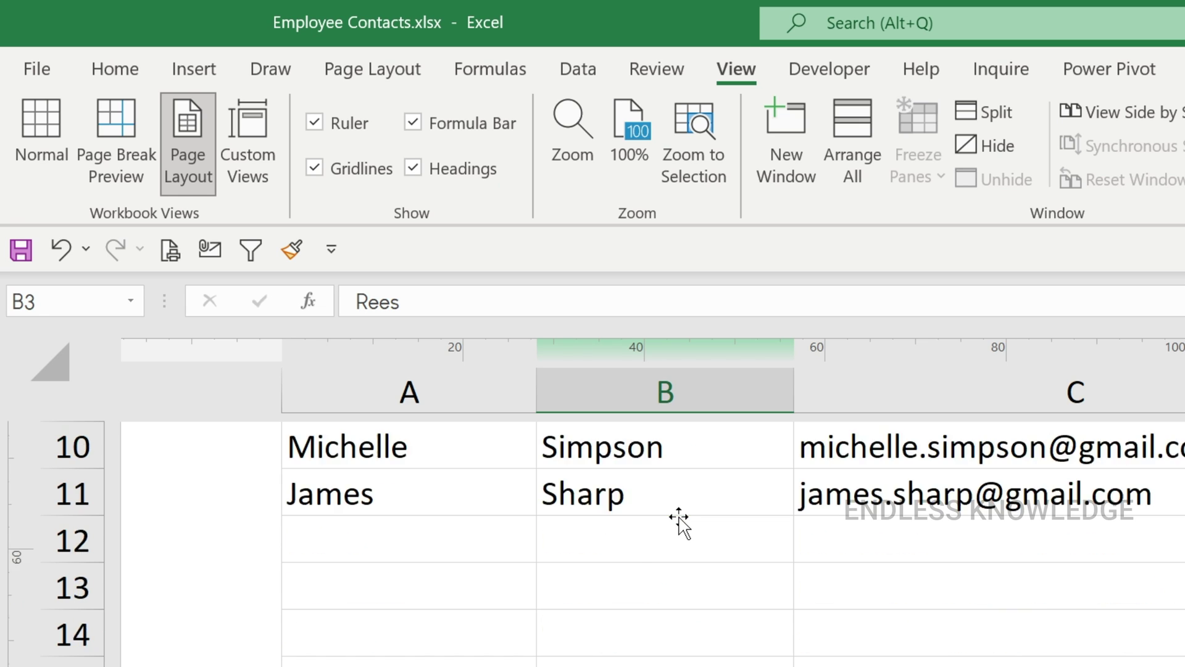
scroll(679, 518, up, 4)
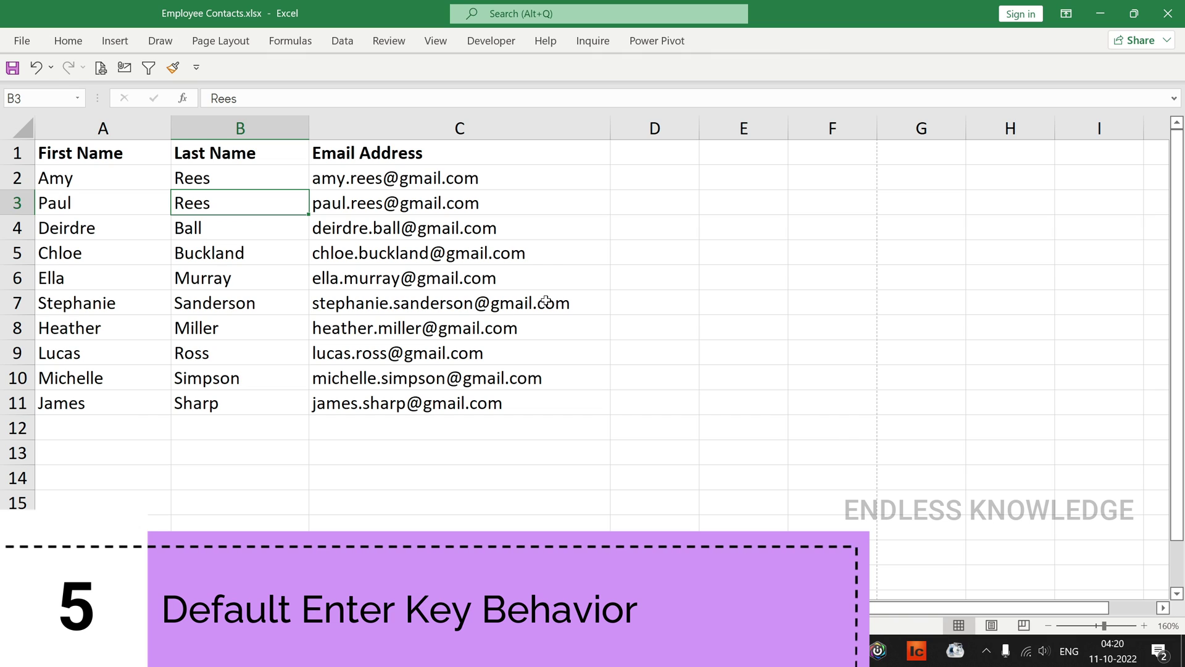
Check default entry navigation by moving between cells B7, B2 and C2
key(Return)
key(Return)
key(Return)
key(Return)
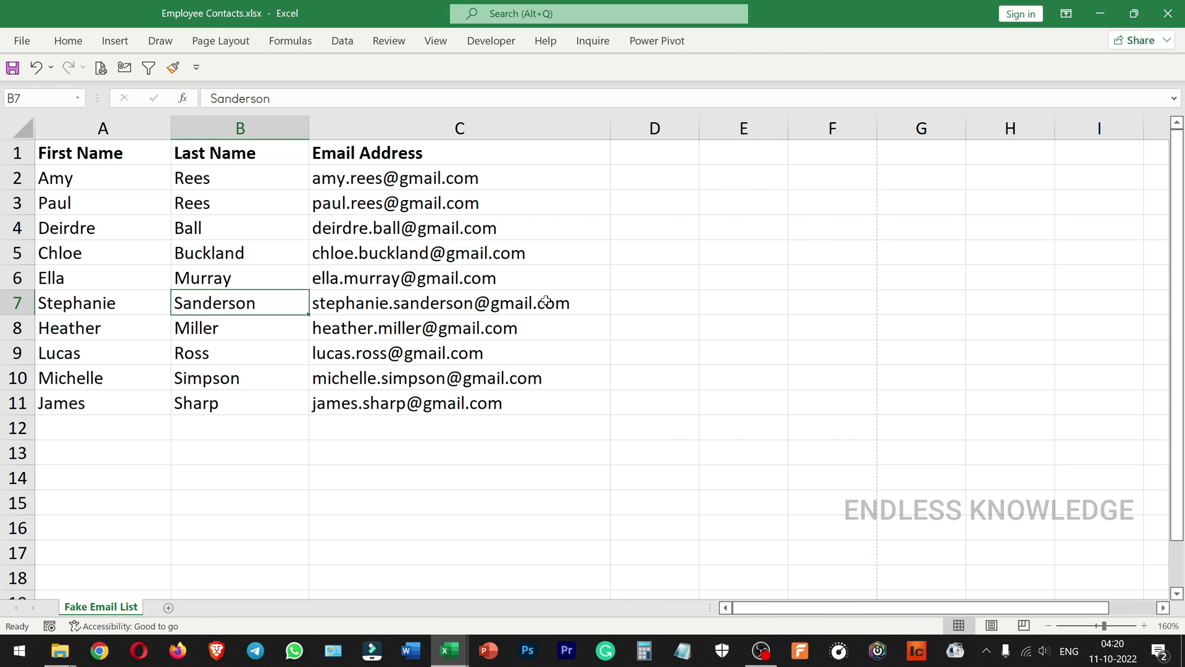
key(shift+Return)
key(shift+Return)
key(shift+Return)
key(shift+Return)
key(shift+Return)
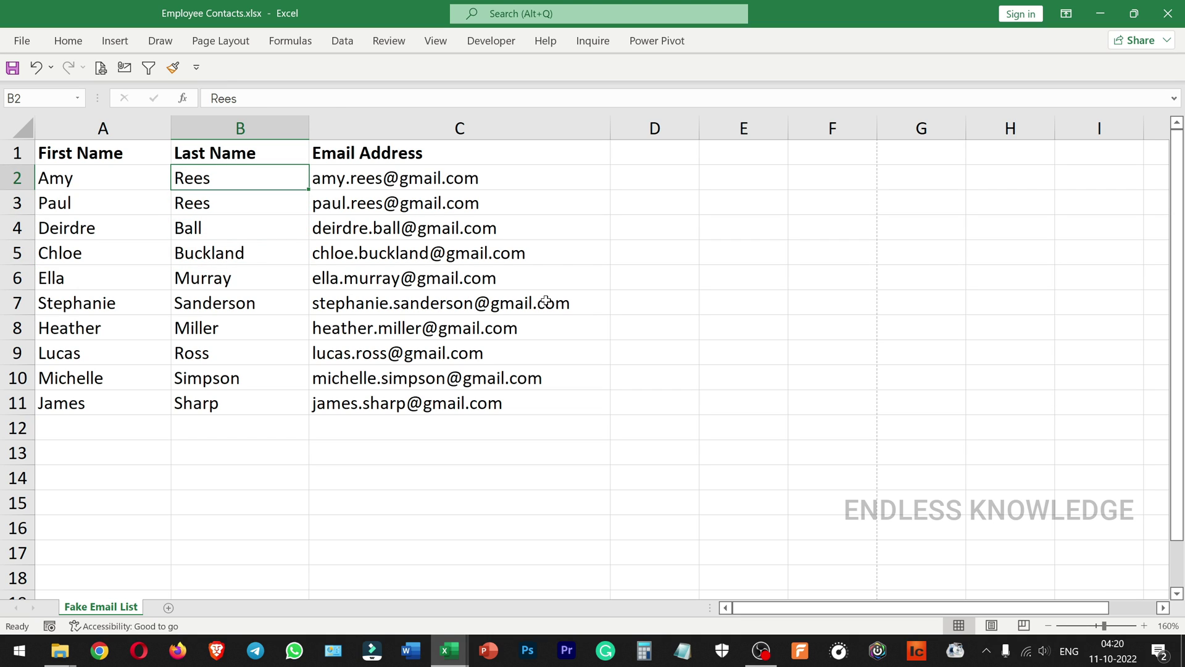
key(Tab)
key(shift+Tab)
Set the 'After pressing Enter, move selection' direction to Right in Excel's advanced options
click(24, 39)
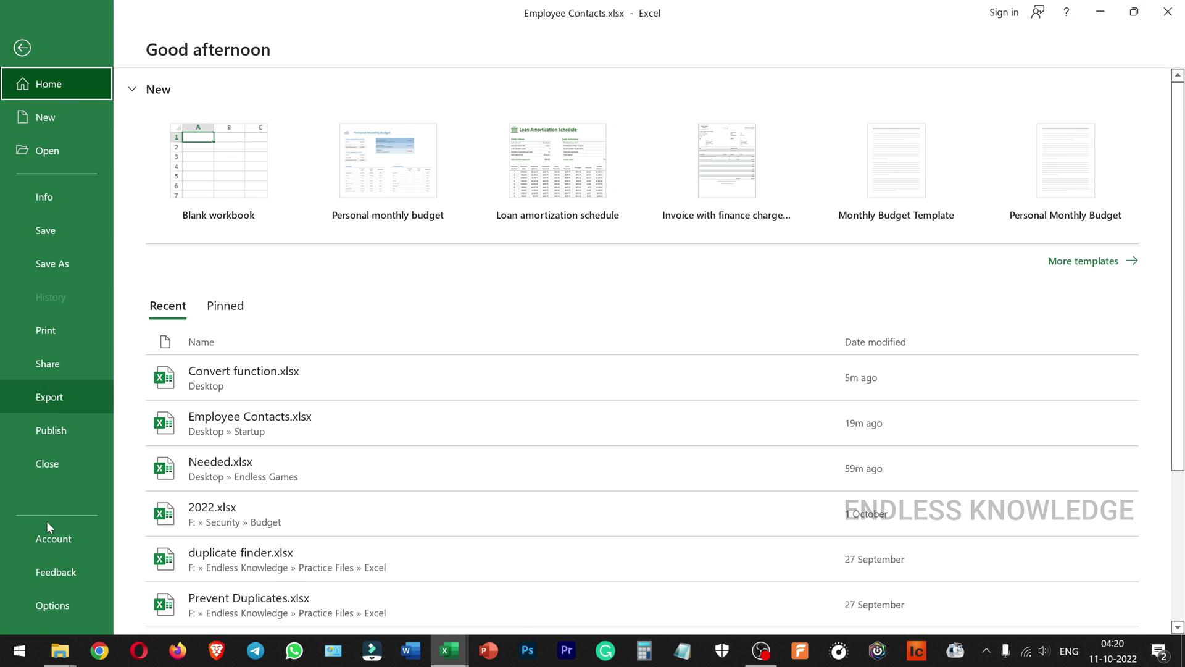
click(44, 617)
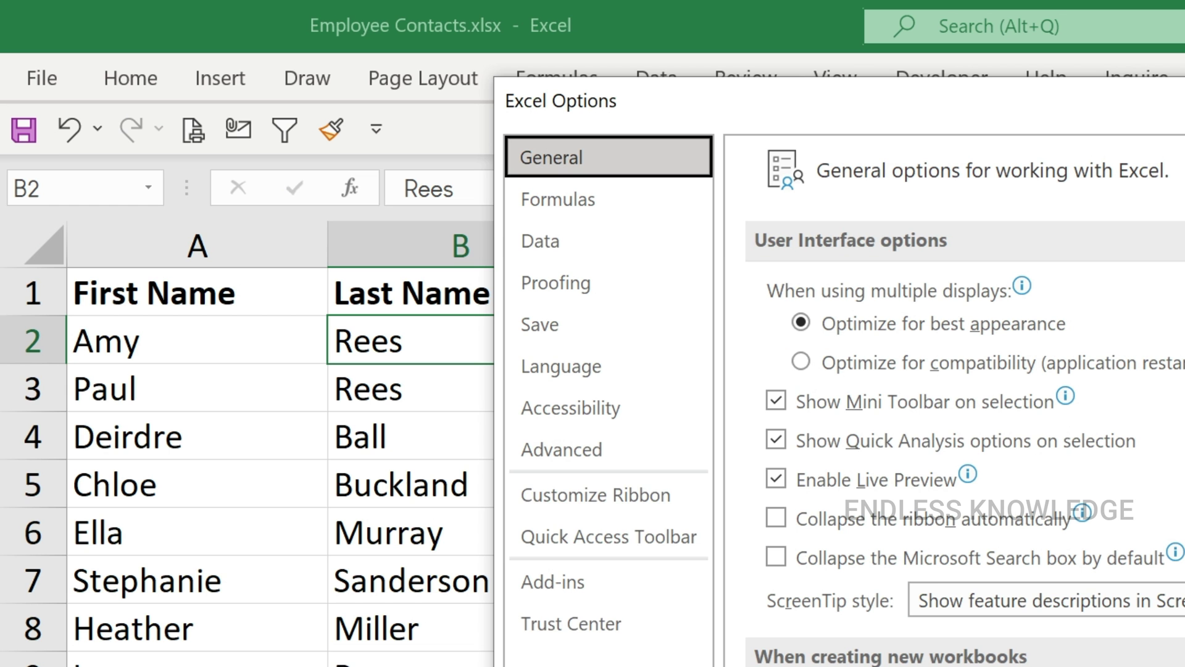
click(349, 238)
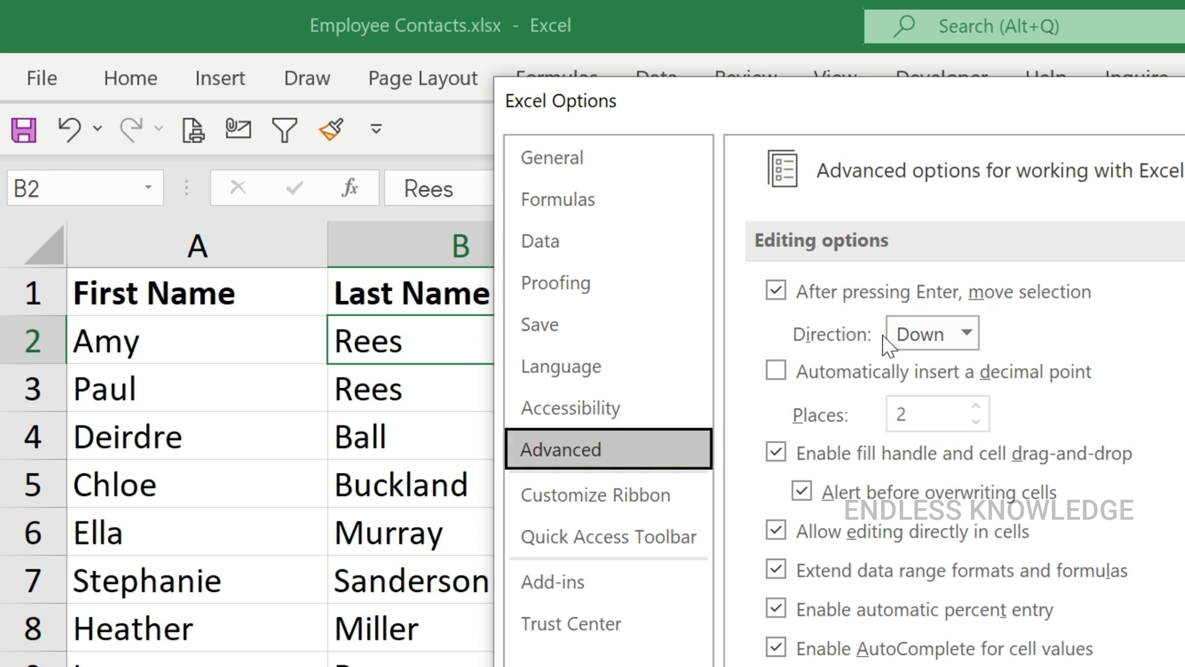
click(968, 343)
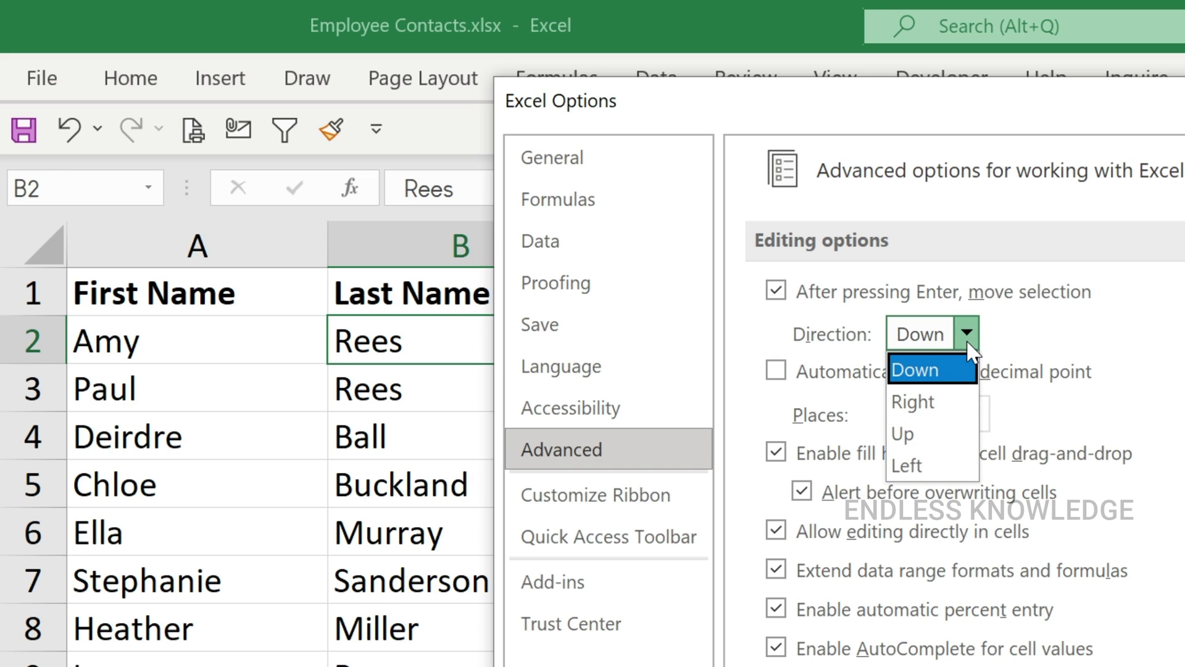
click(938, 402)
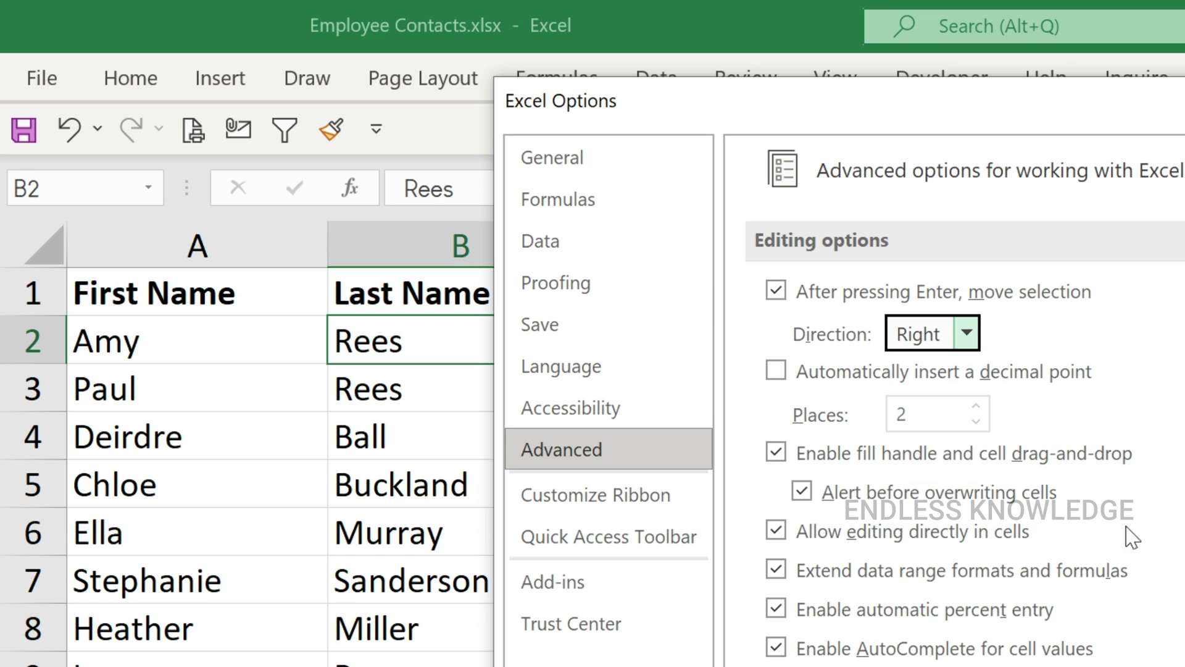
Close Options and confirm entries along rows 2 and 3 now move the selection right to C2 and D3
key(Return)
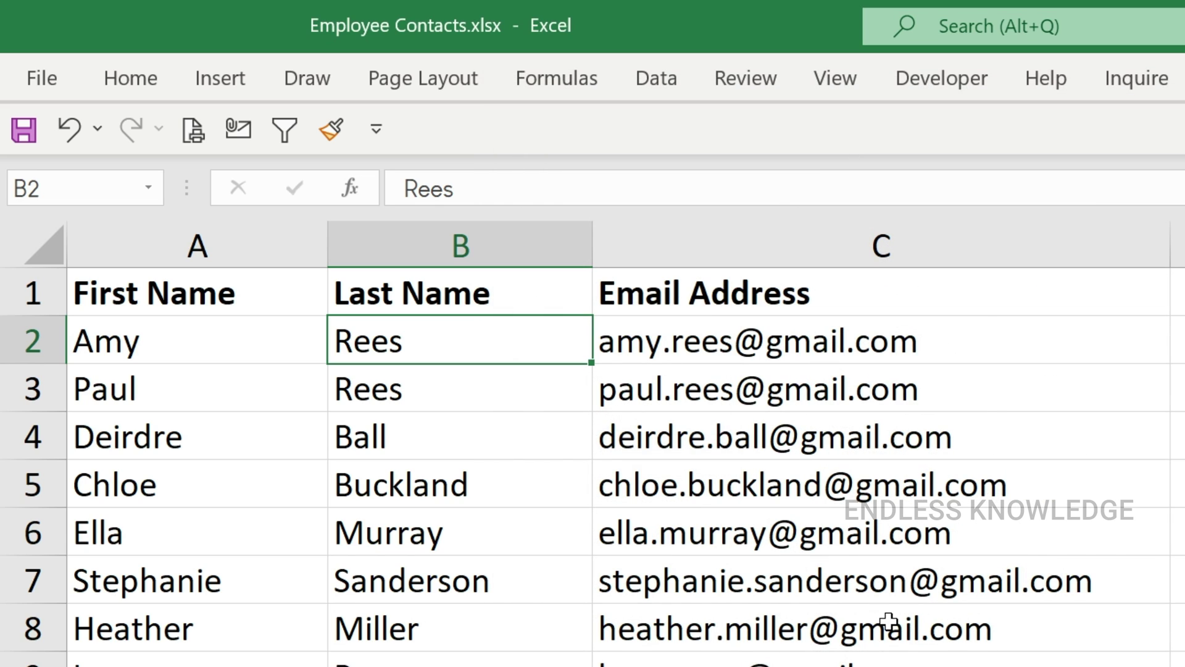
key(Return)
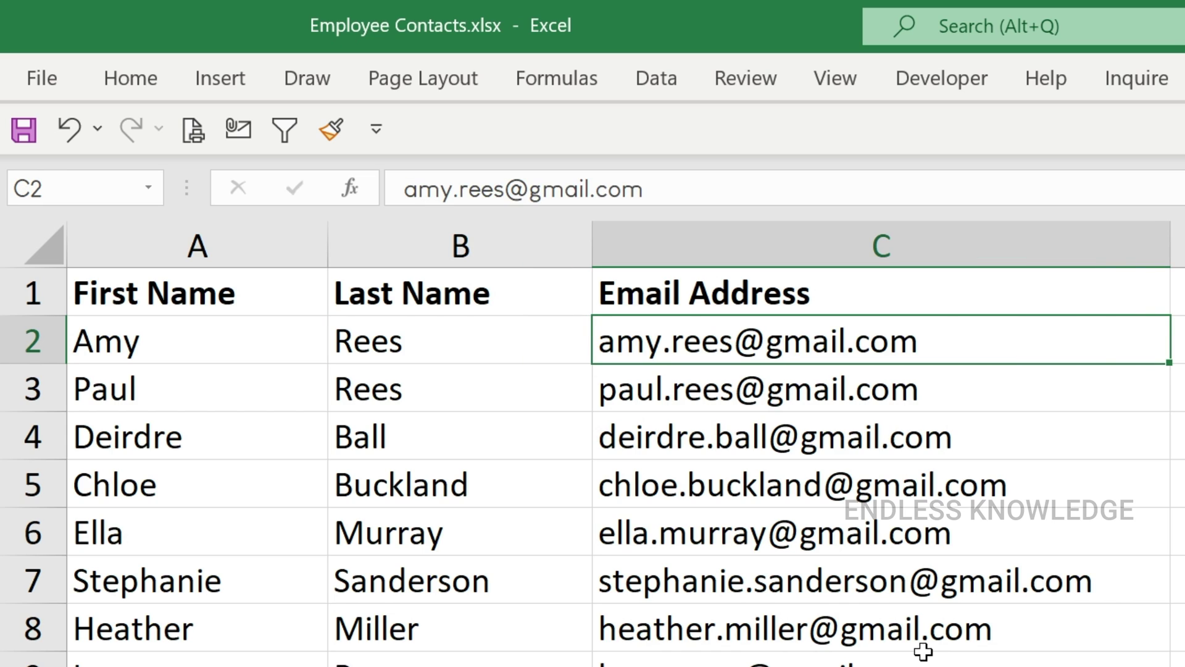
key(Return)
key(Return)
key(Return)
key(Left)
key(Left)
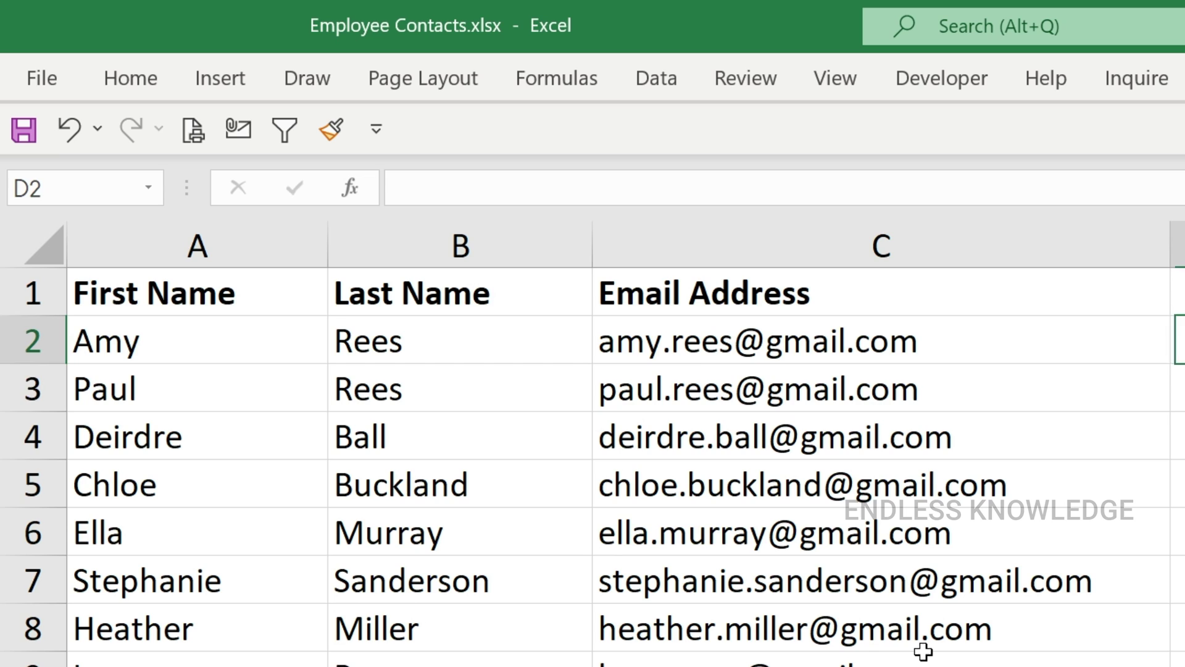
key(Down)
key(Left)
key(Left)
key(Left)
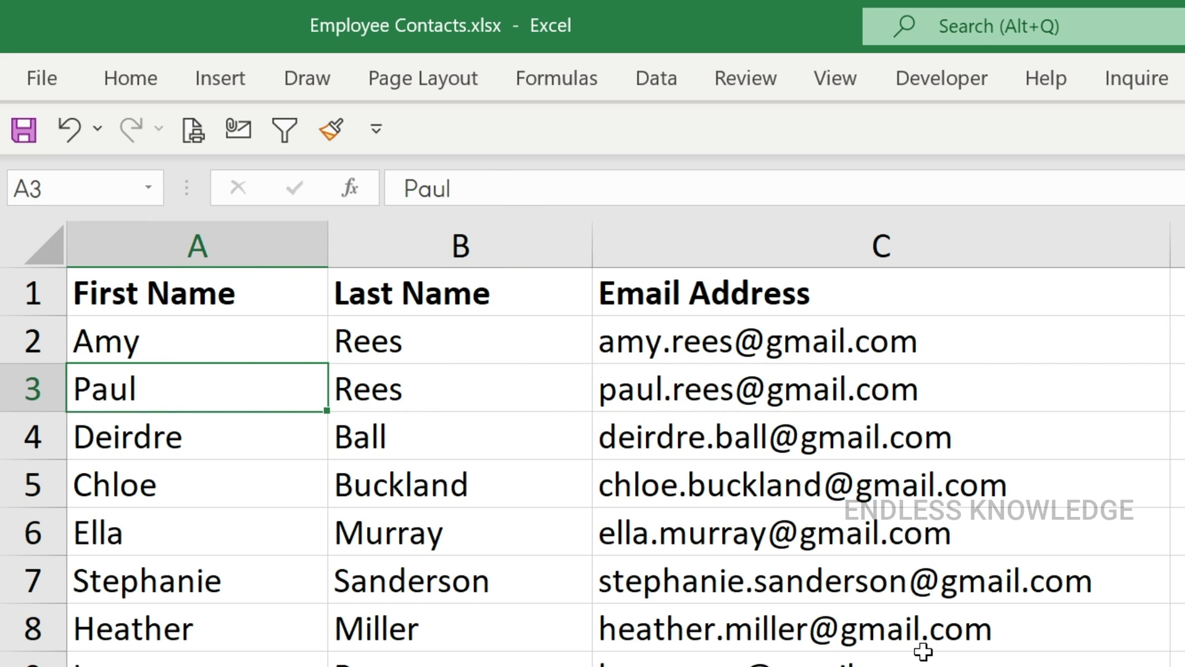
key(Return)
key(Return)
key(Return)
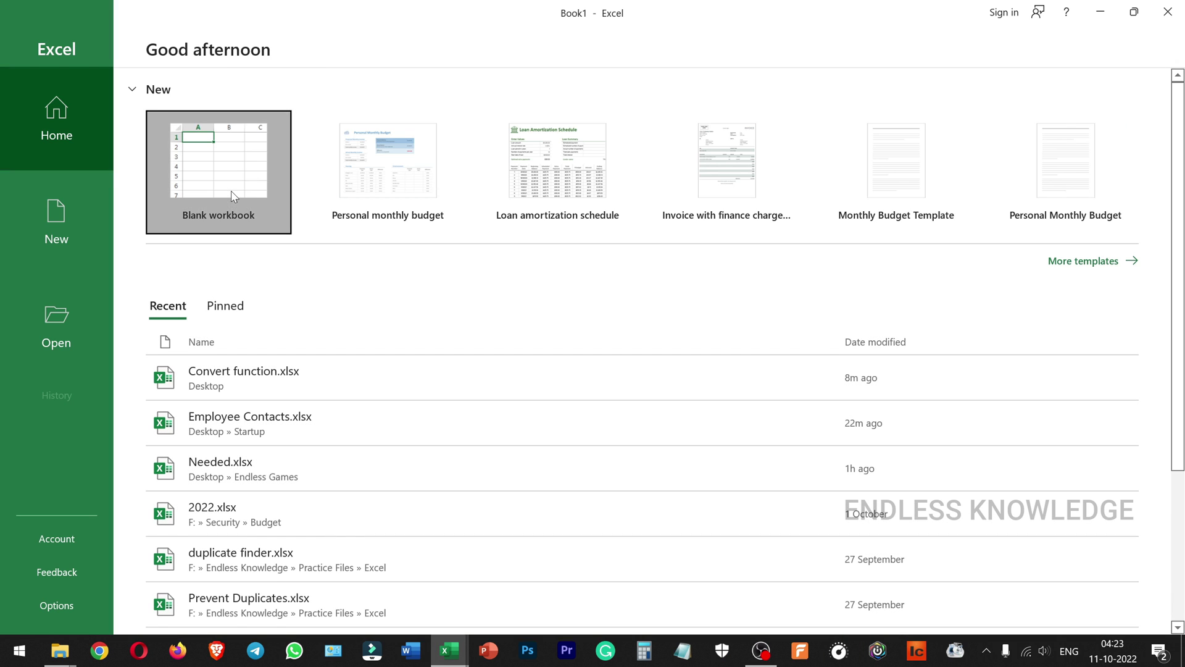
Set 'Include this many sheets' to 5 in General options, then close the blank test workbook
click(231, 195)
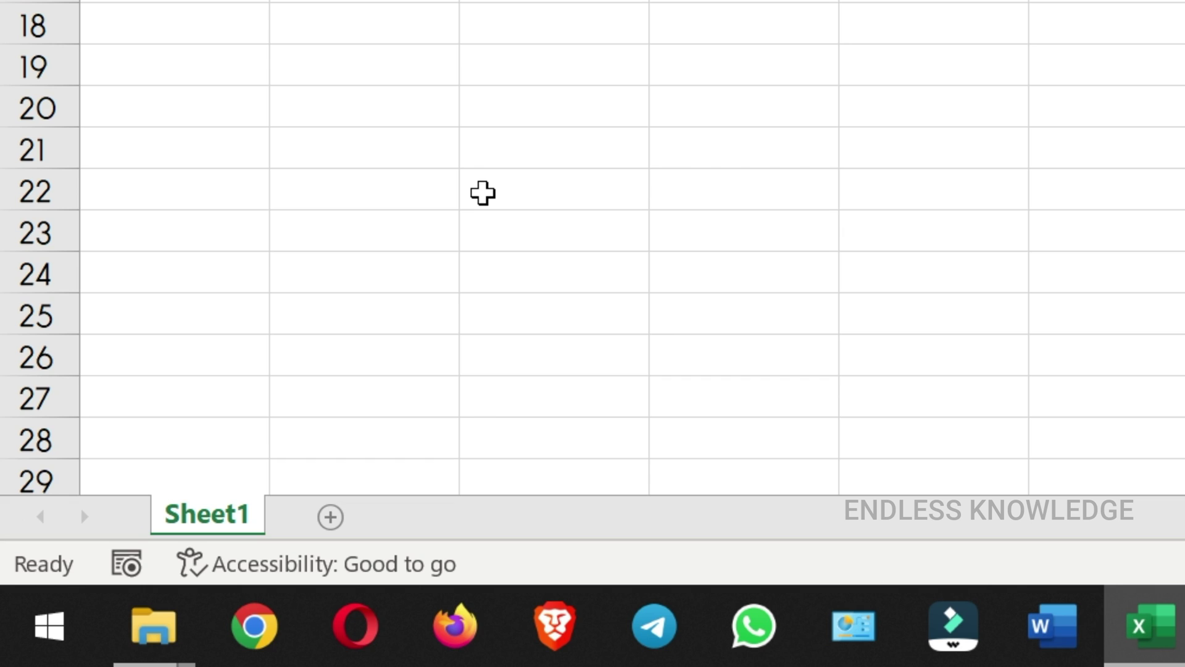
key(alt+f)
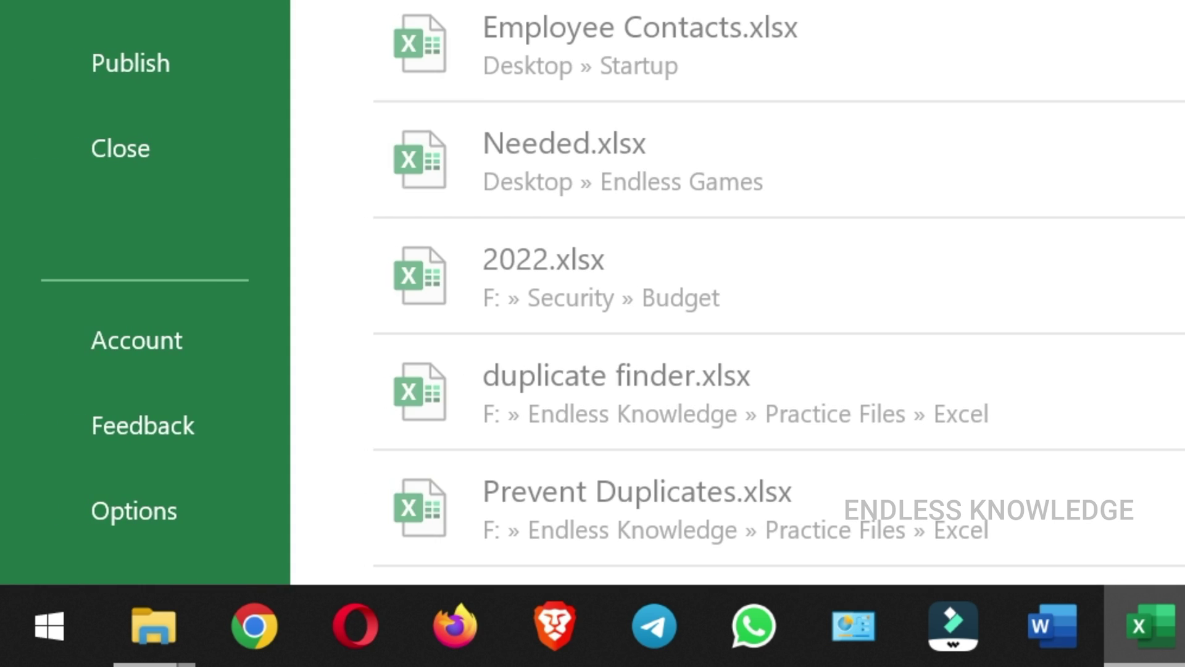
click(207, 511)
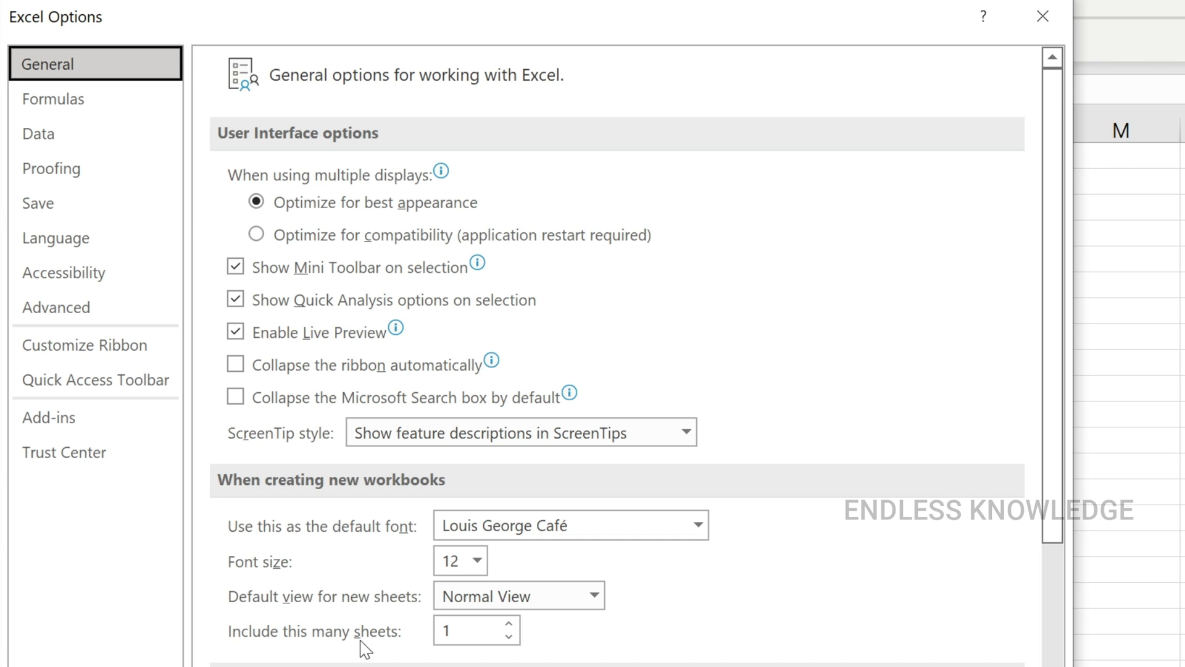
click(510, 624)
click(510, 624)
click(509, 624)
click(510, 624)
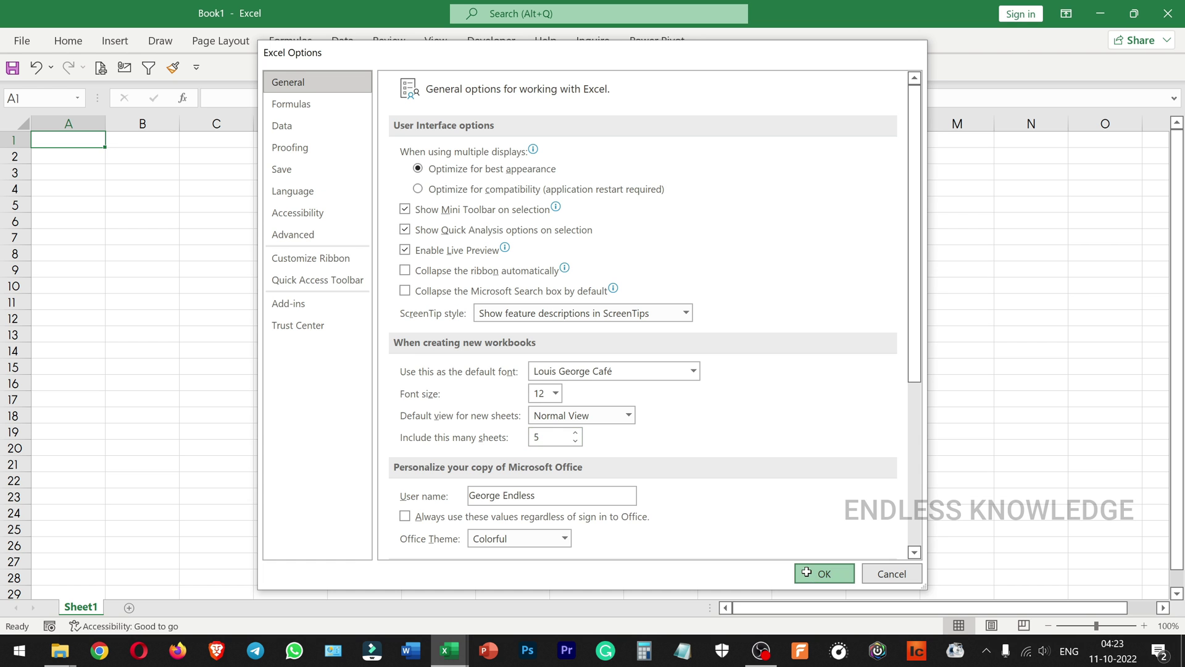
click(821, 572)
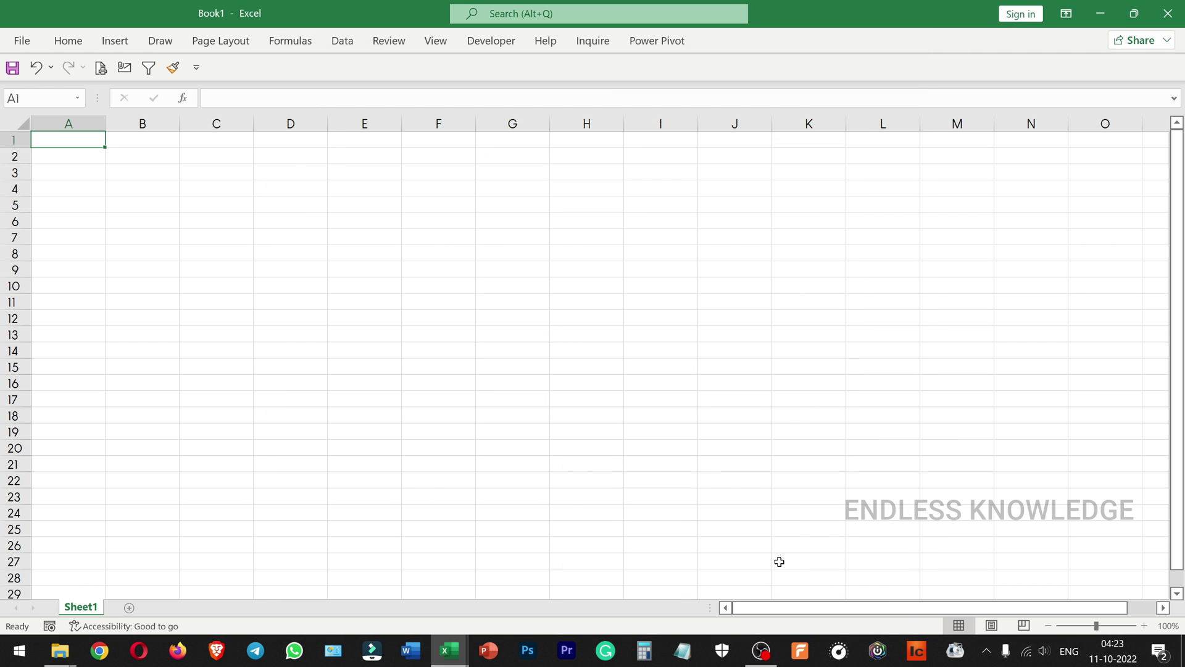
click(1167, 13)
Start a new Excel window and create a blank workbook
right_click(458, 654)
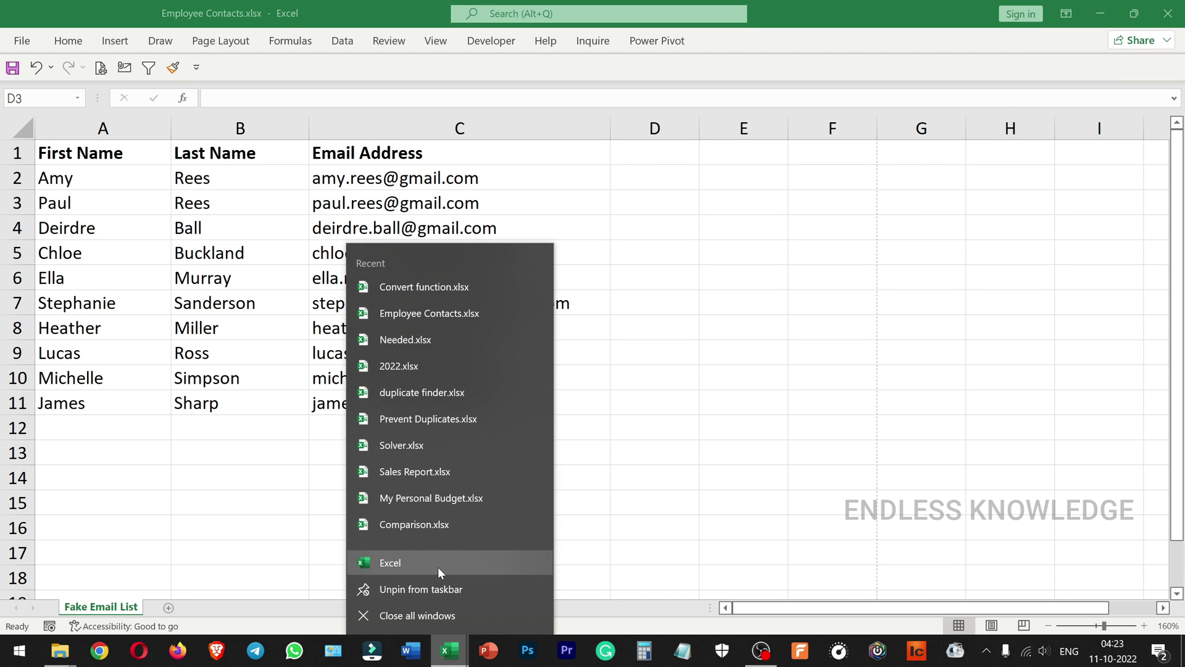
click(440, 567)
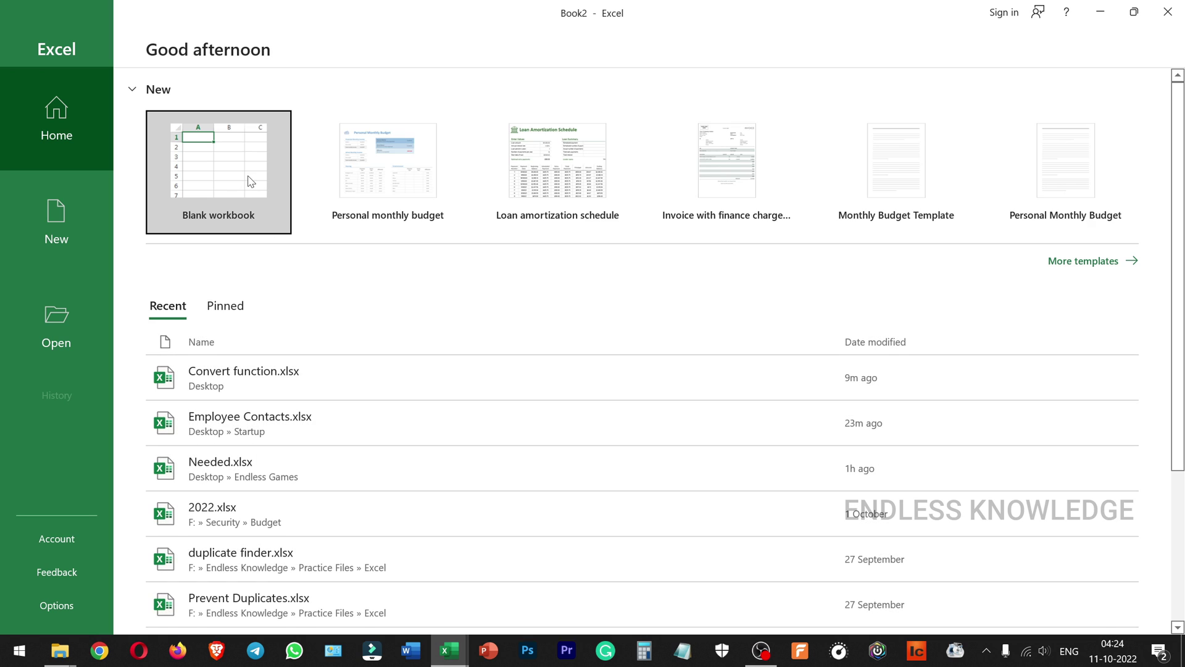
click(248, 176)
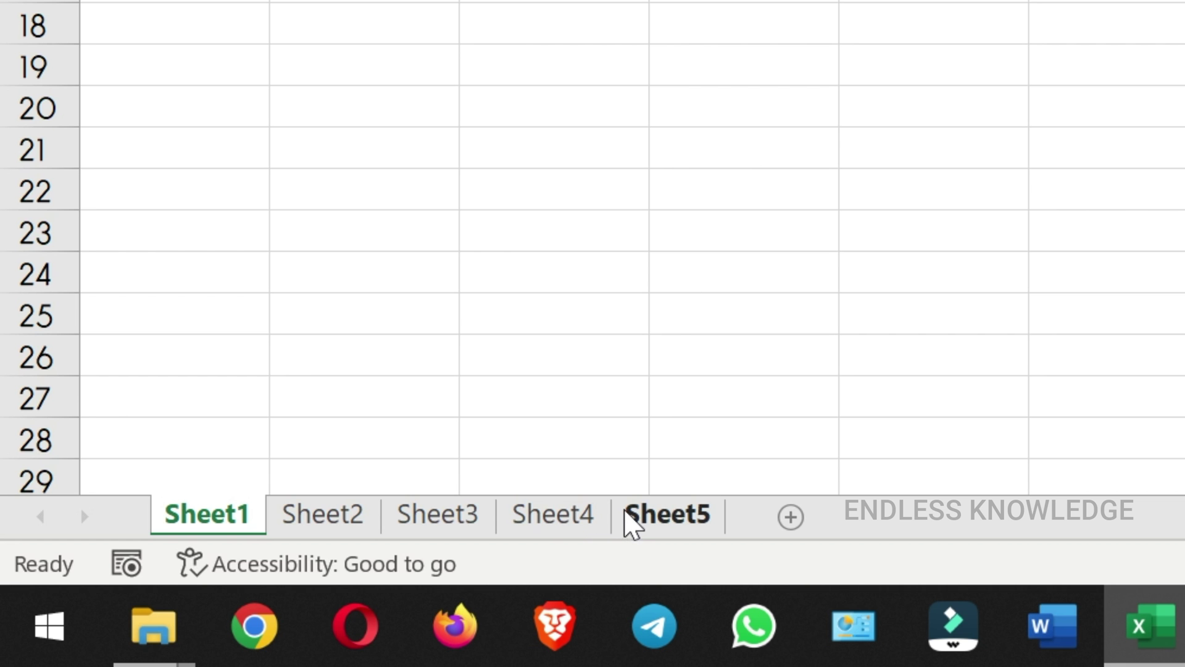
Step through the Sheet2 to Sheet5 tabs and return to Sheet1
click(344, 529)
click(431, 528)
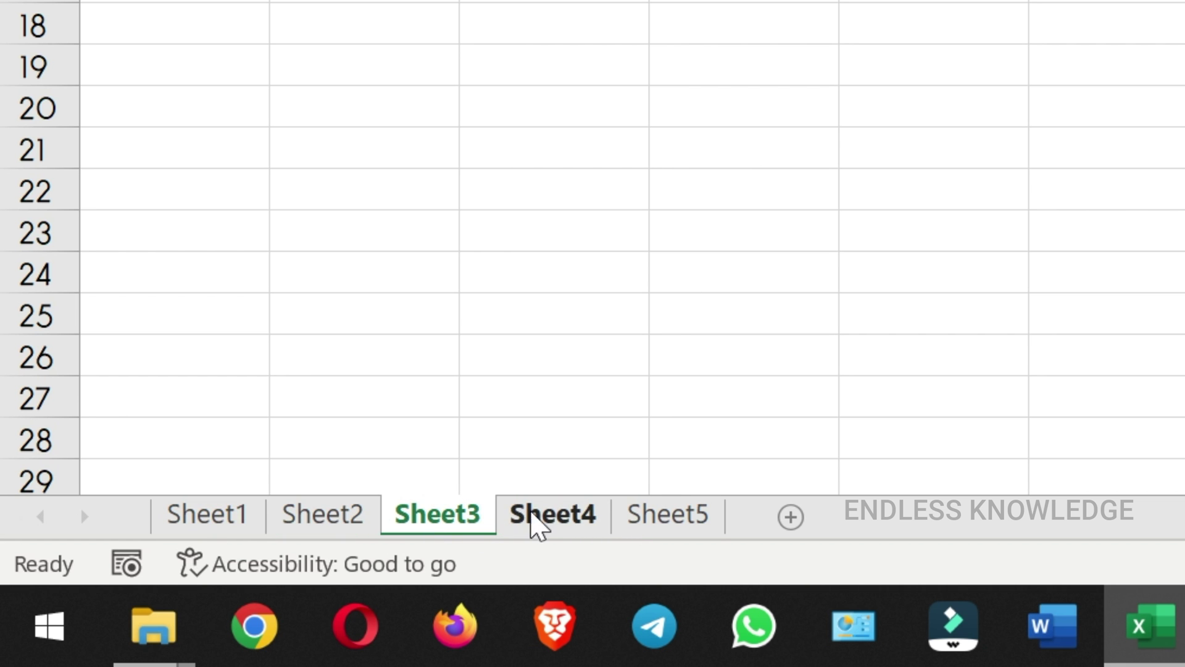
click(534, 523)
click(626, 522)
click(185, 521)
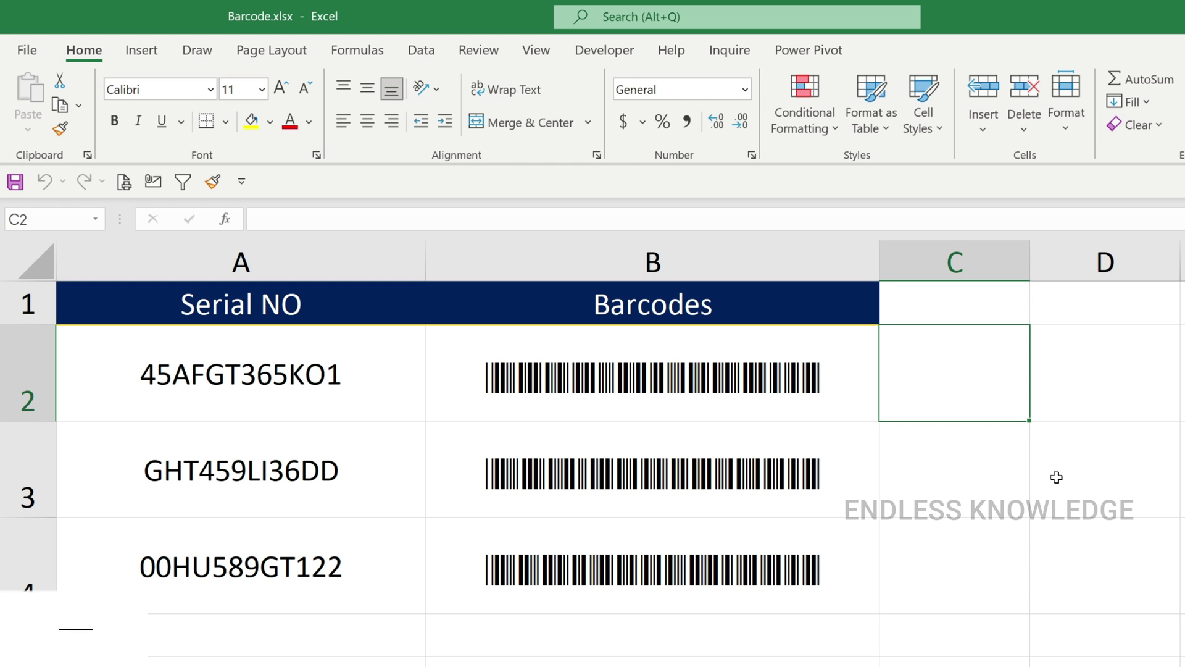
Enter 5256 in C2 and apply Accounting format so it shows $ 5,256.00
text(5256)
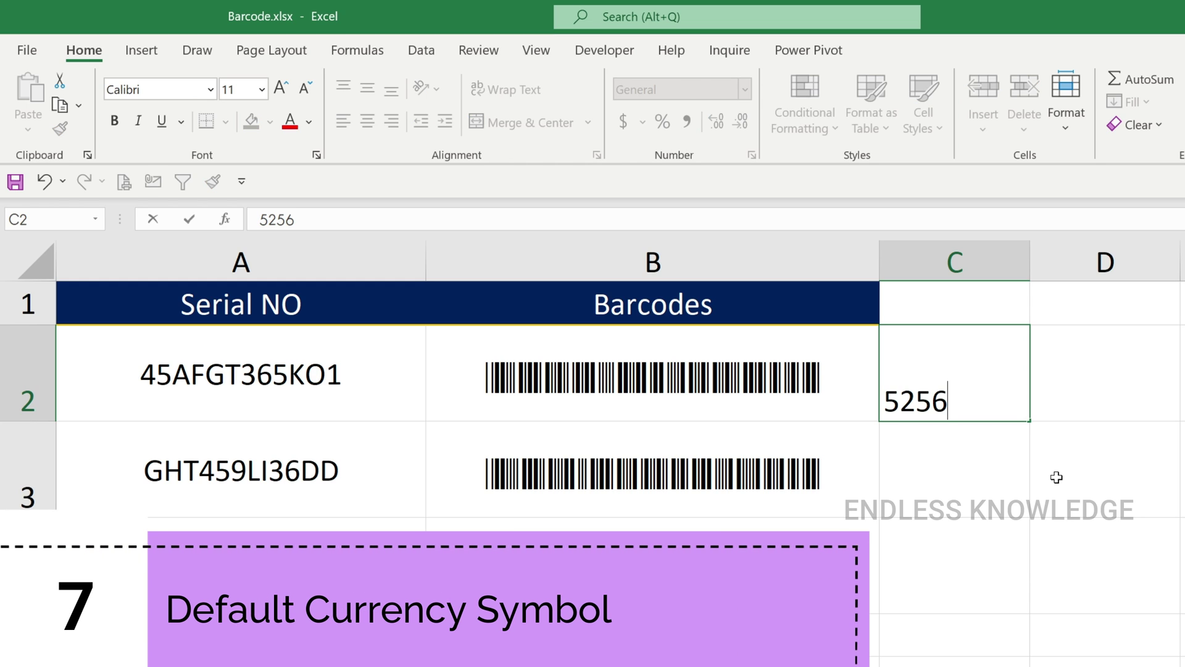
key(Tab)
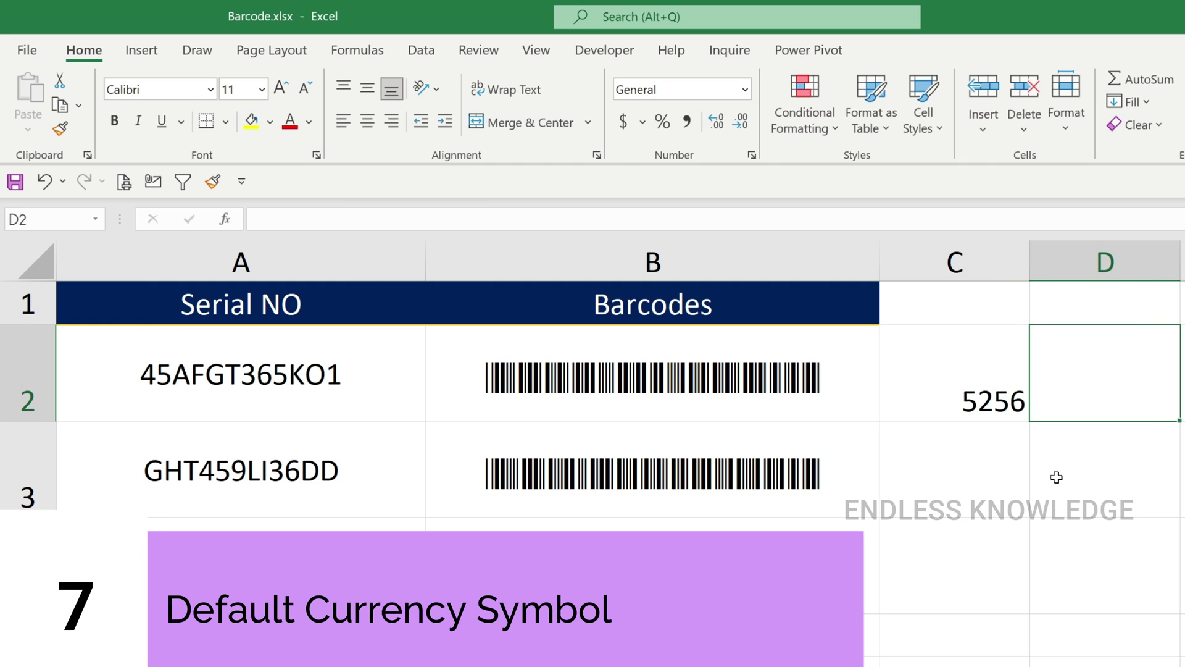
click(1000, 369)
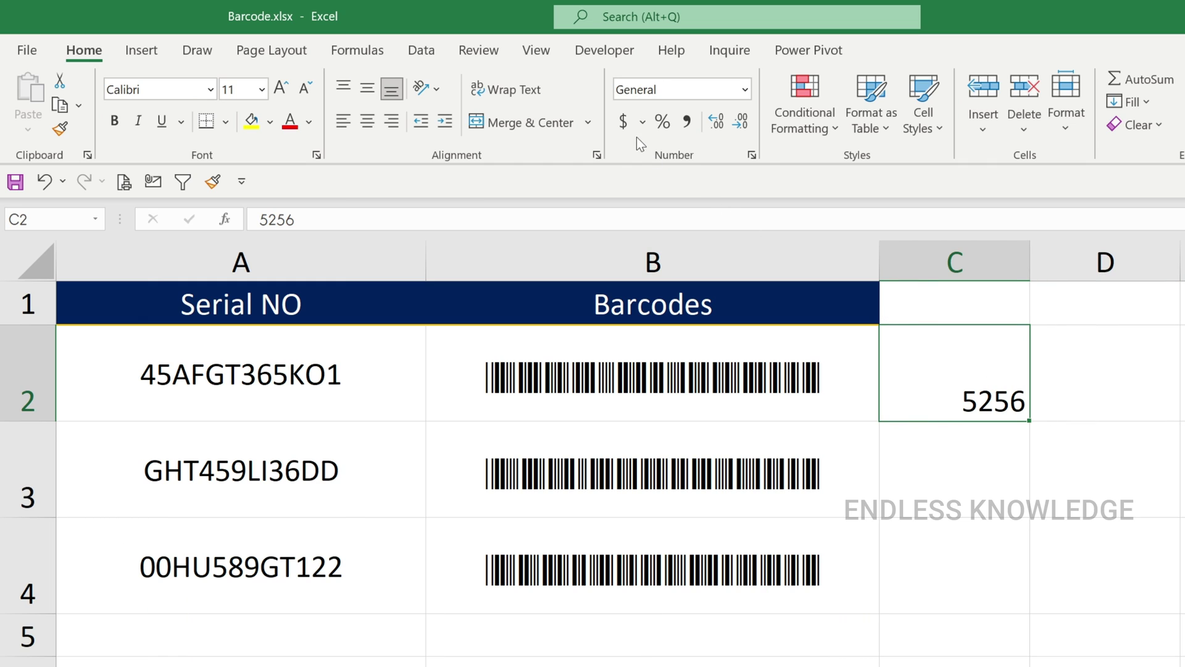
click(623, 122)
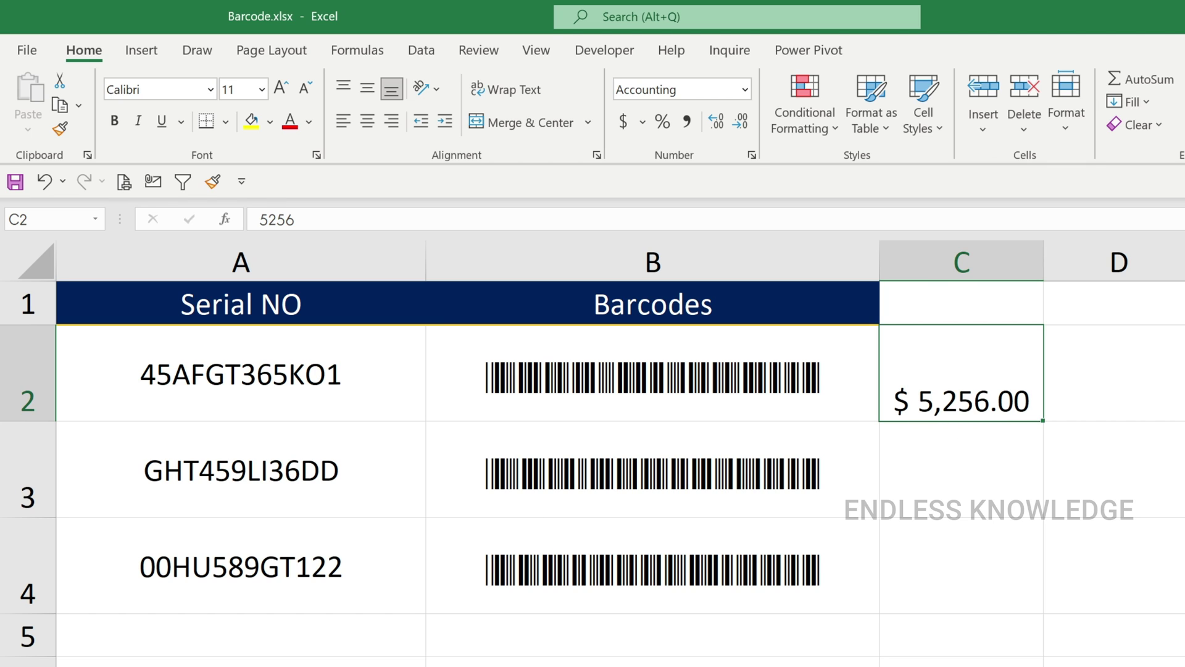
key(super)
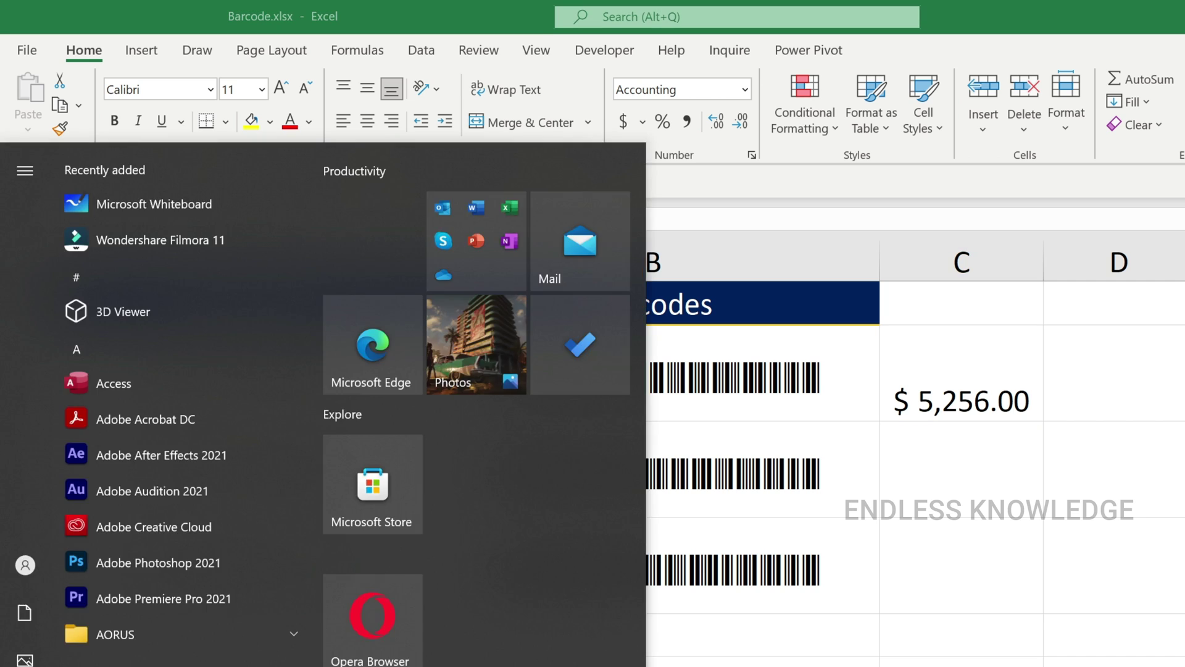
Open Control Panel by category and go to the date, time and number format settings
text(control)
key(Return)
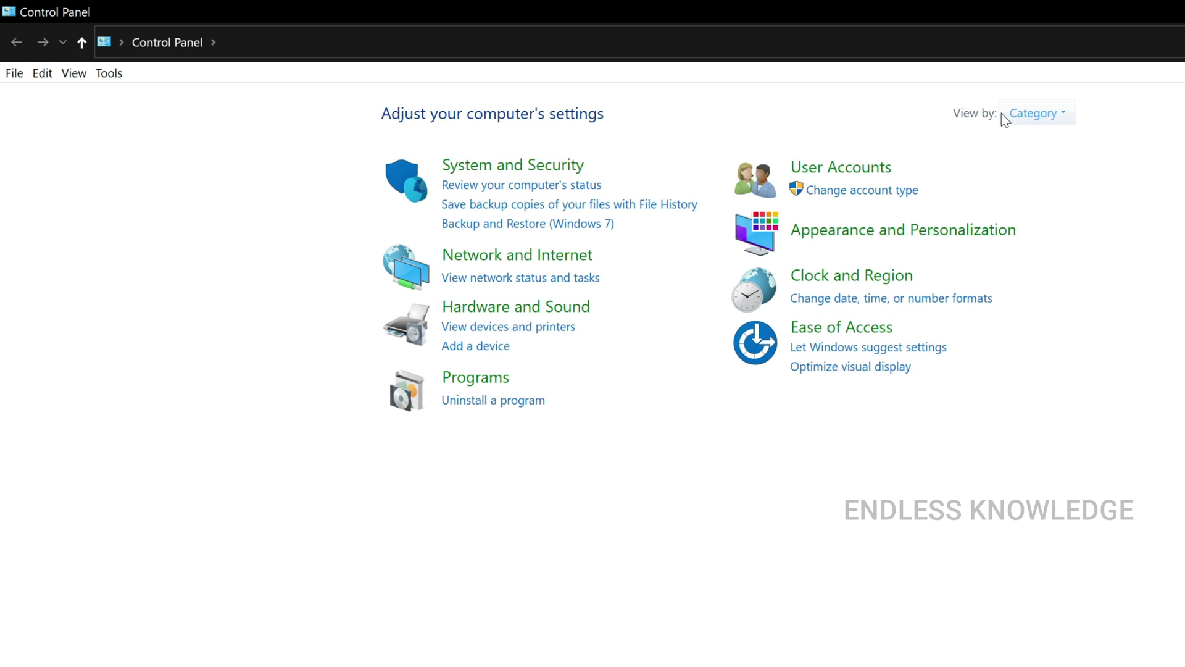
click(1054, 116)
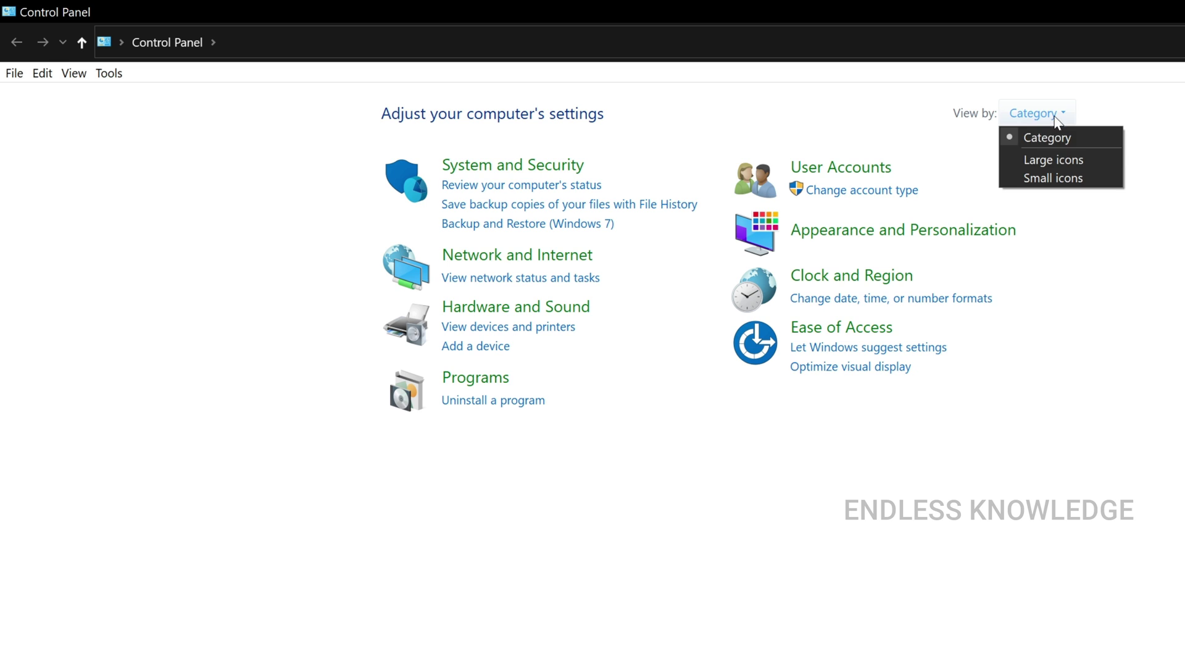
click(1053, 156)
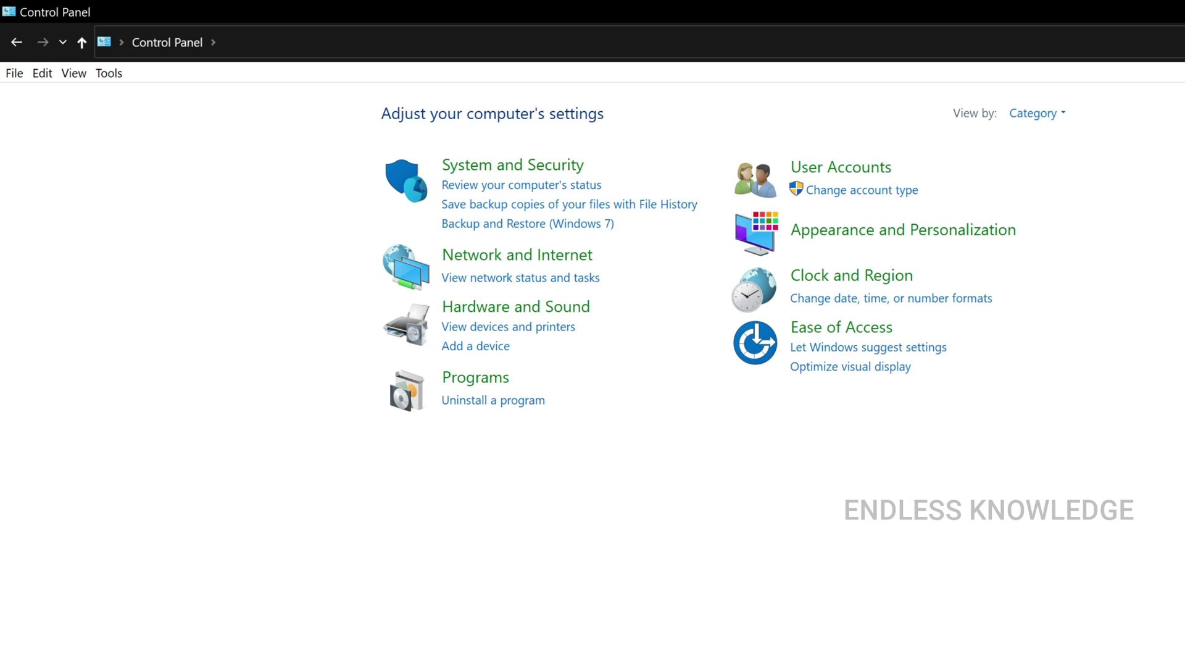
click(900, 307)
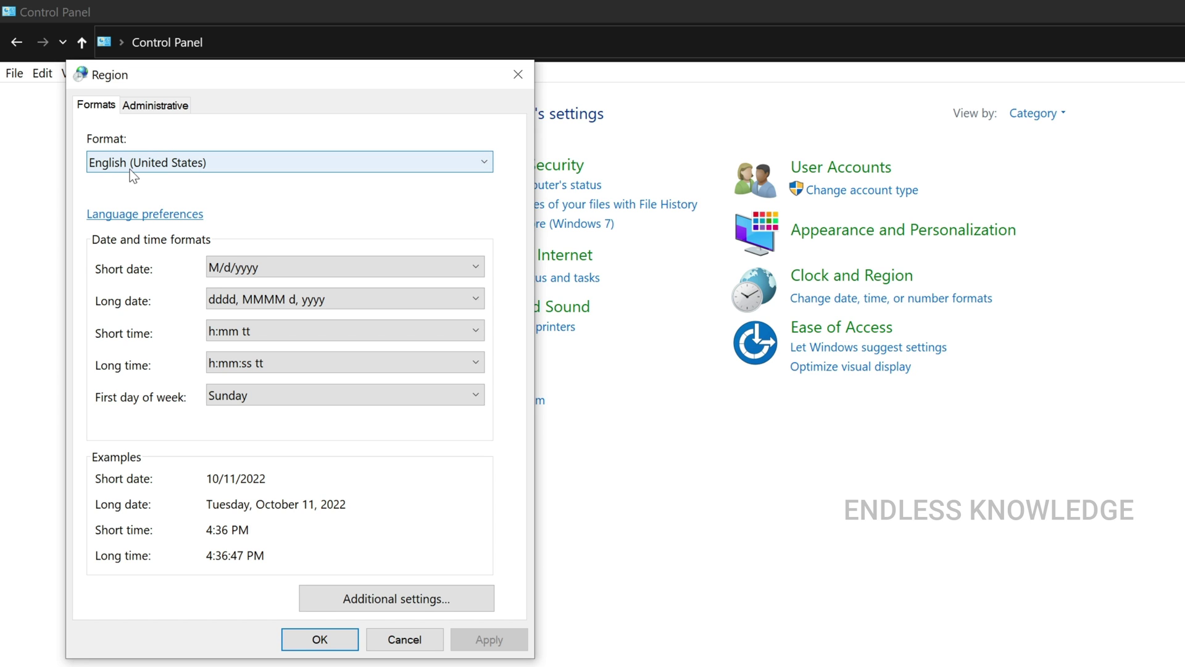
Choose English (India) as the regional format and apply it
click(225, 165)
scroll(260, 276, up, 5)
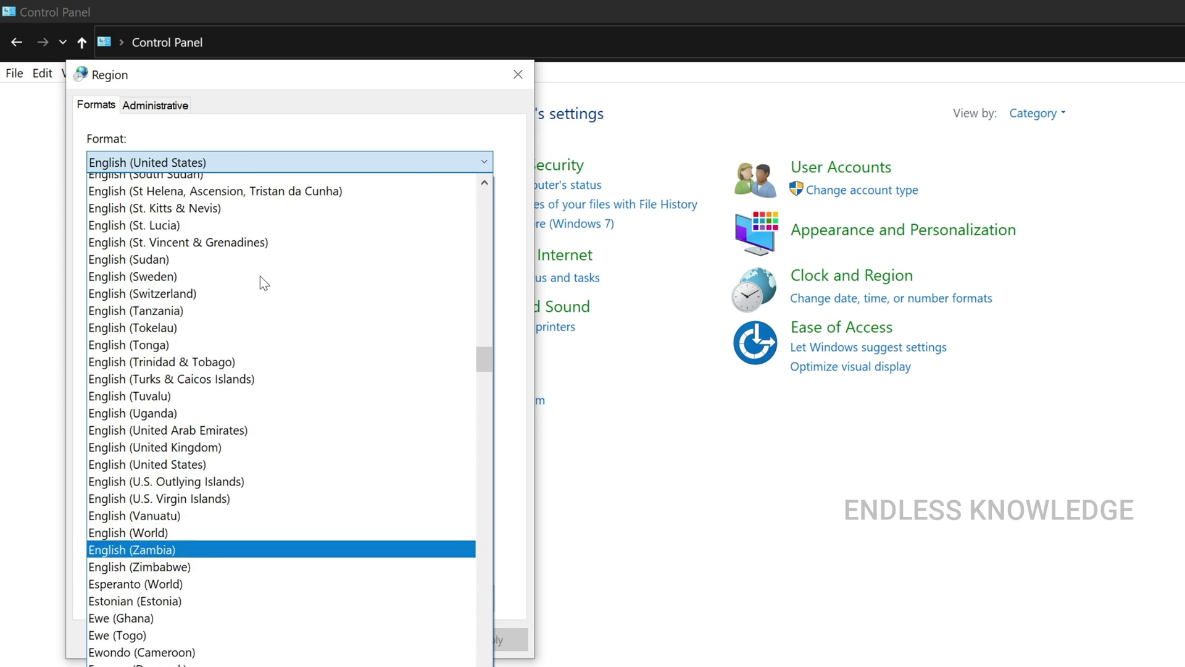
scroll(261, 276, up, 6)
scroll(260, 277, up, 1)
scroll(261, 277, up, 3)
scroll(260, 277, up, 2)
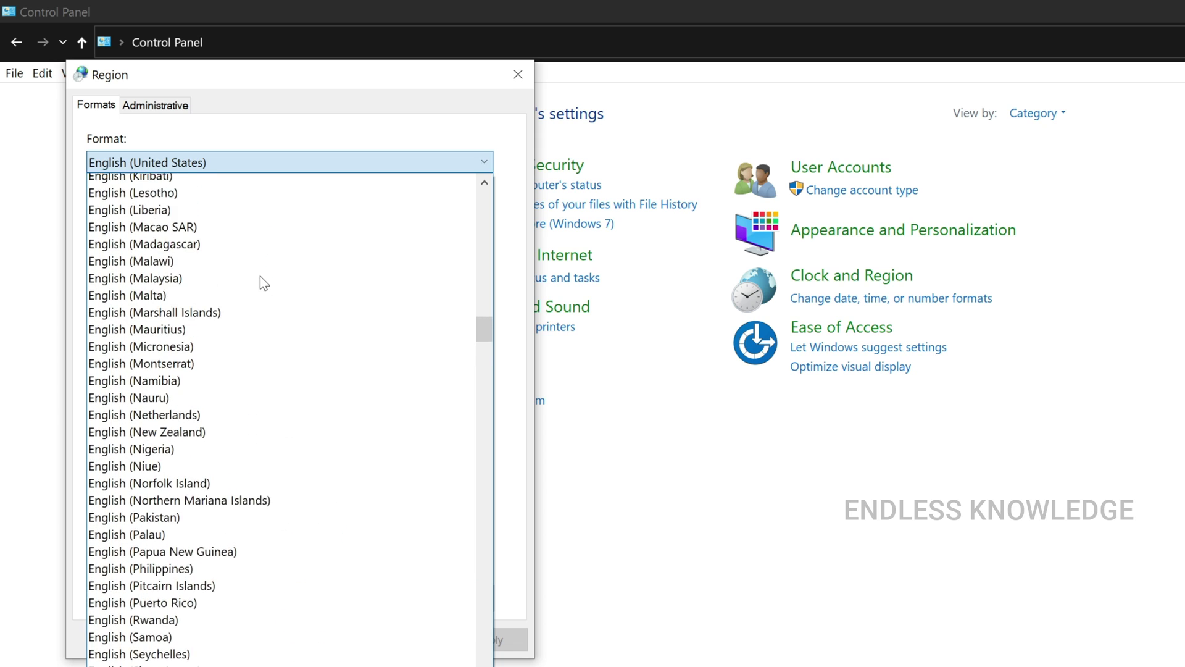
scroll(261, 277, up, 3)
scroll(255, 276, up, 2)
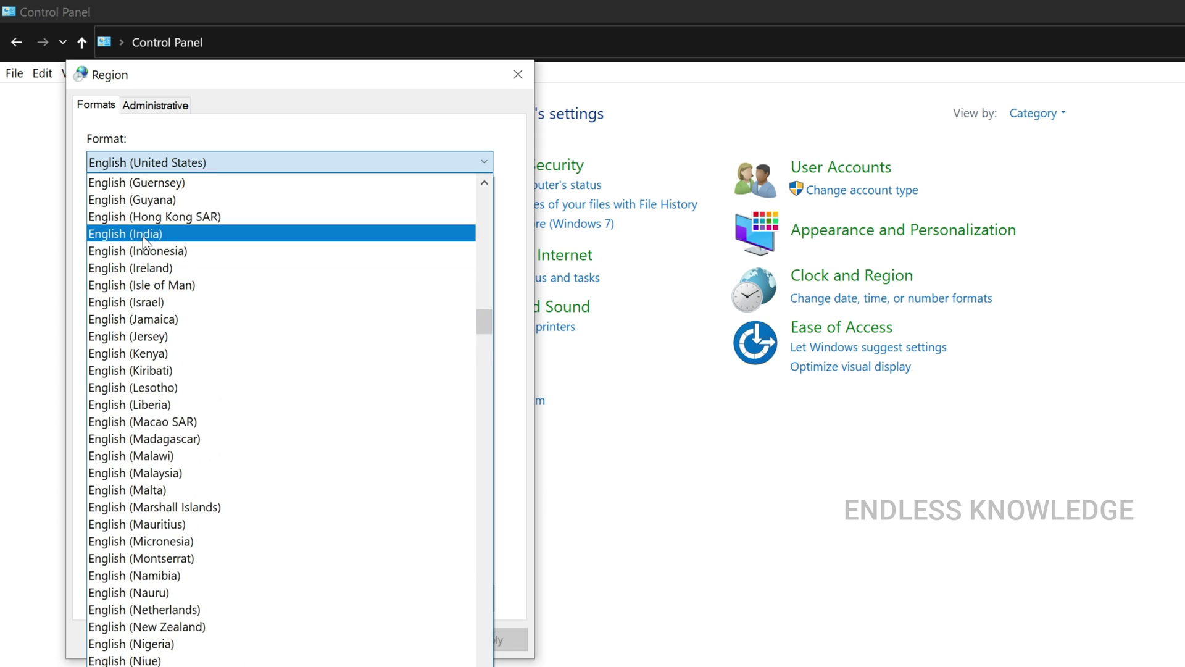
click(159, 234)
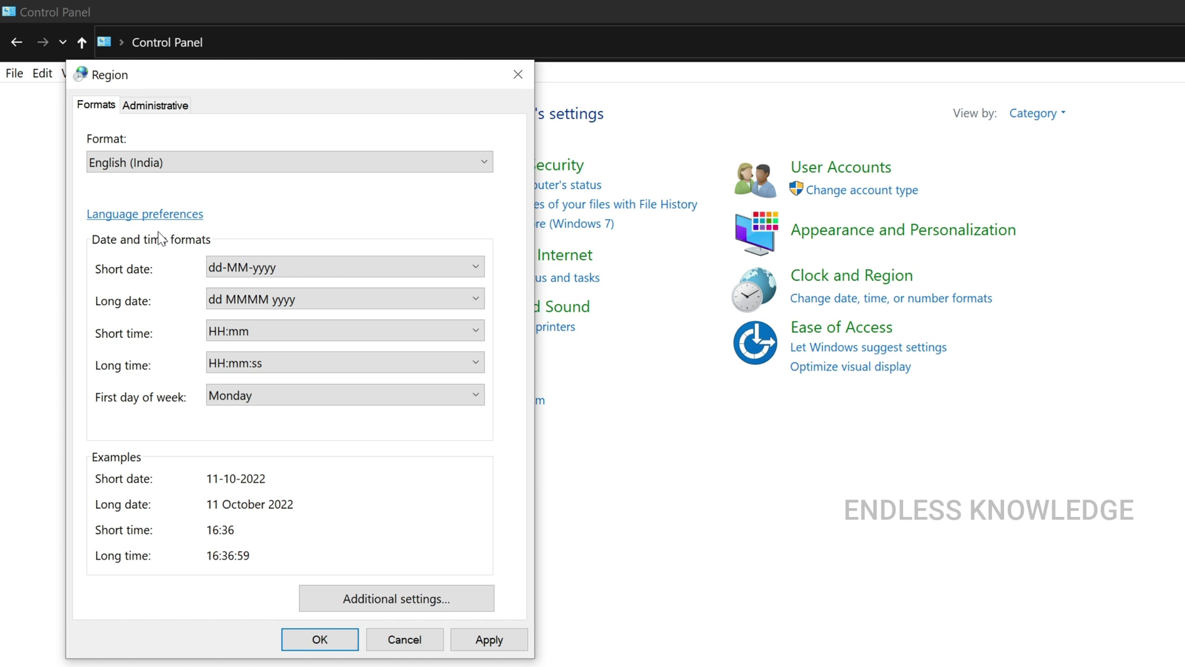
click(475, 640)
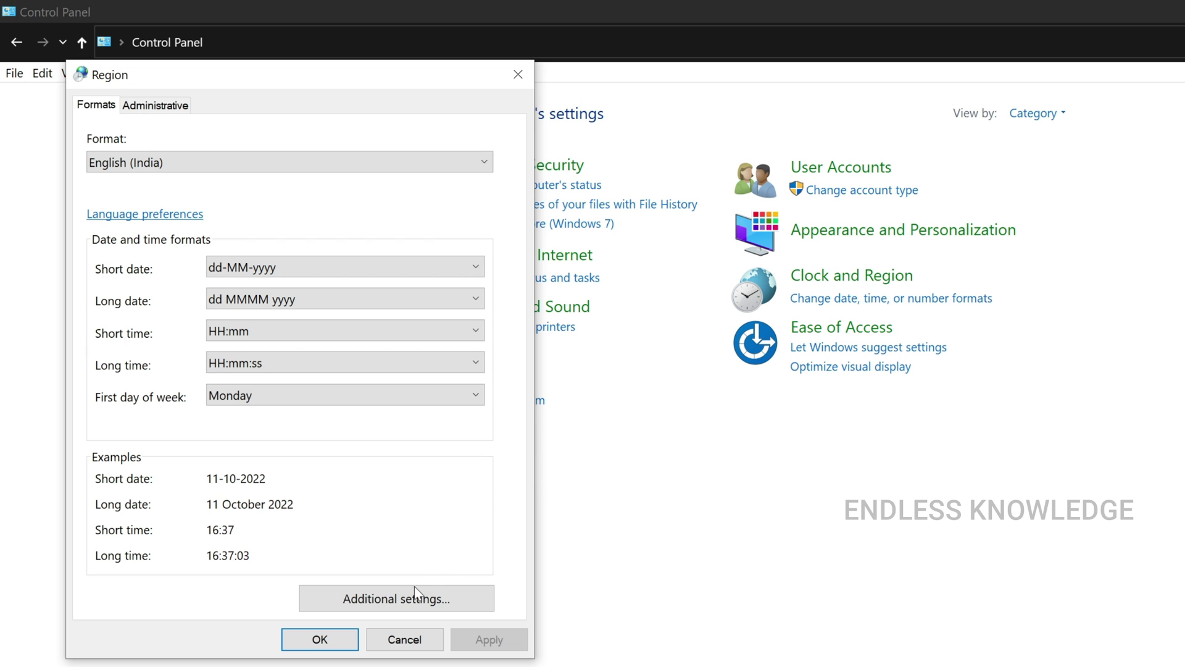
In Customize Format's Time settings, change the short time format from HH:mm to hh:mm
click(415, 594)
drag(291, 150, 358, 92)
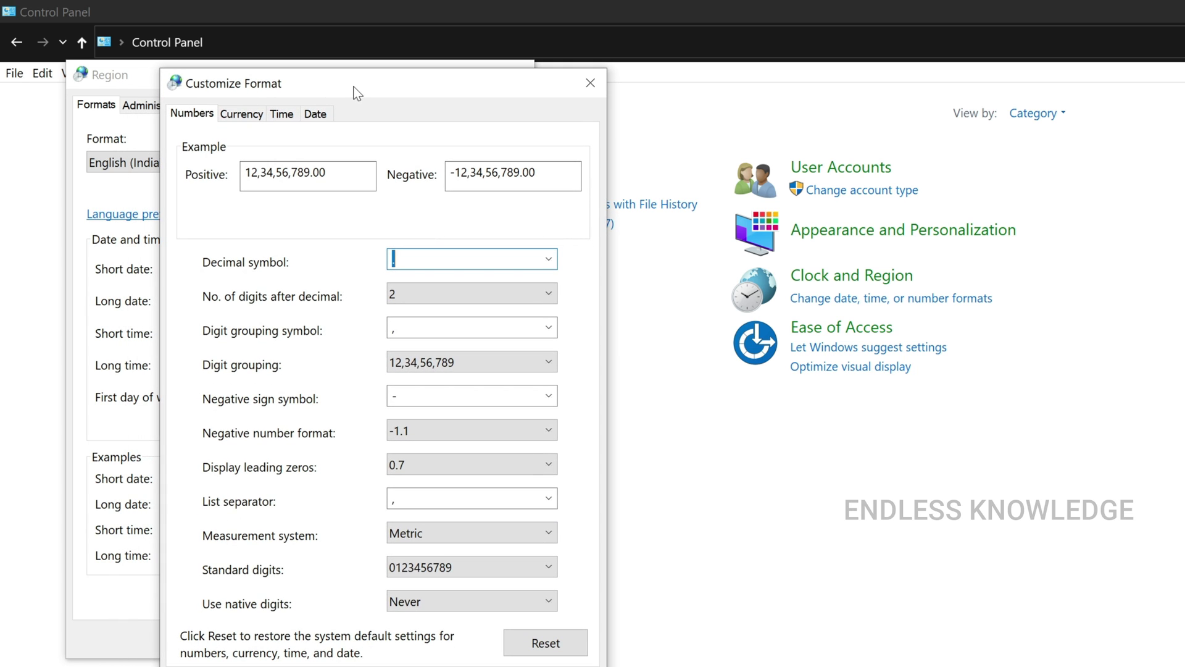
click(281, 114)
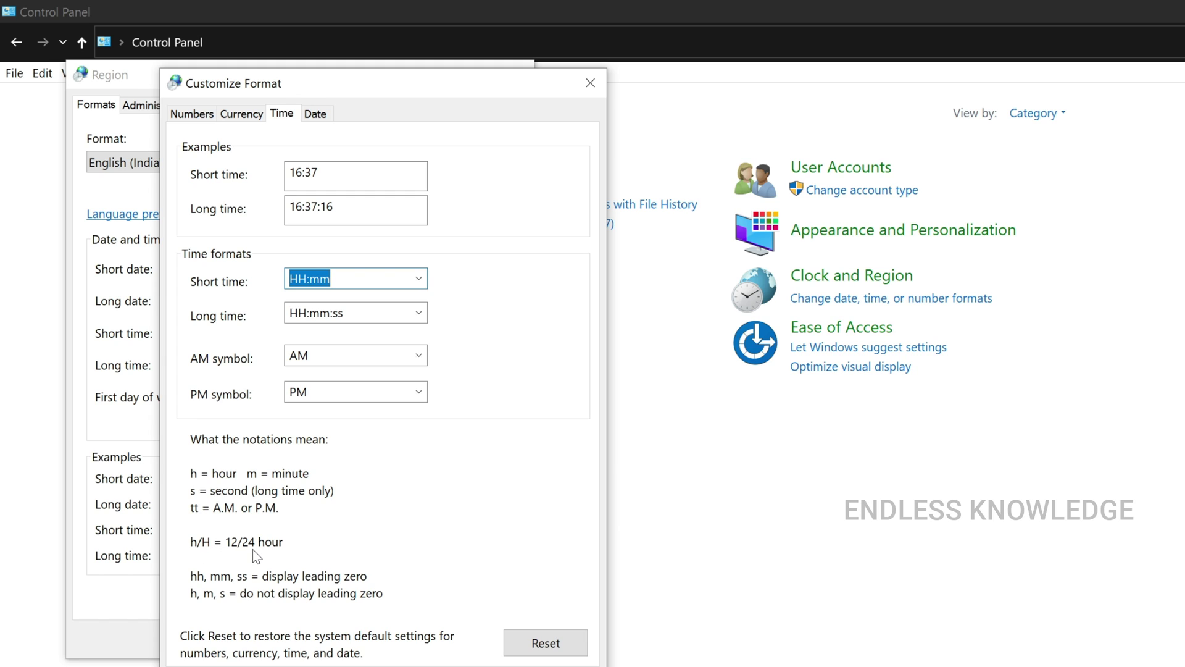
click(306, 280)
drag(306, 280, 294, 281)
text(hh)
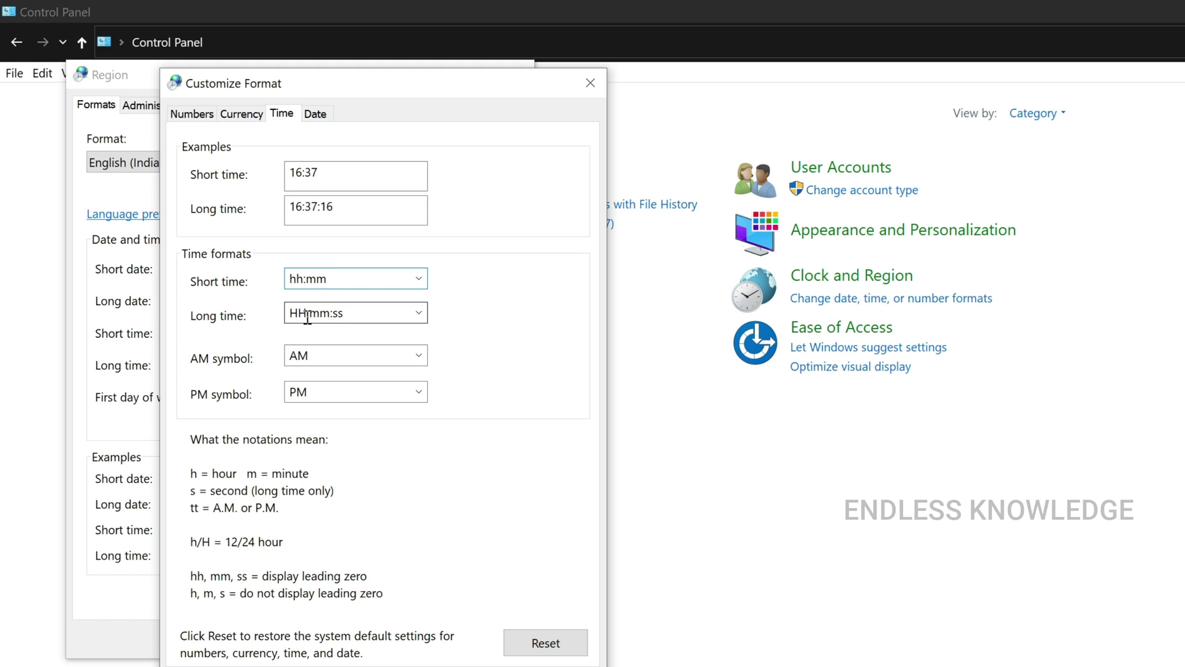
Change the long time format from HH:mm:ss to hh:mm:ss
click(302, 312)
drag(288, 314, 307, 319)
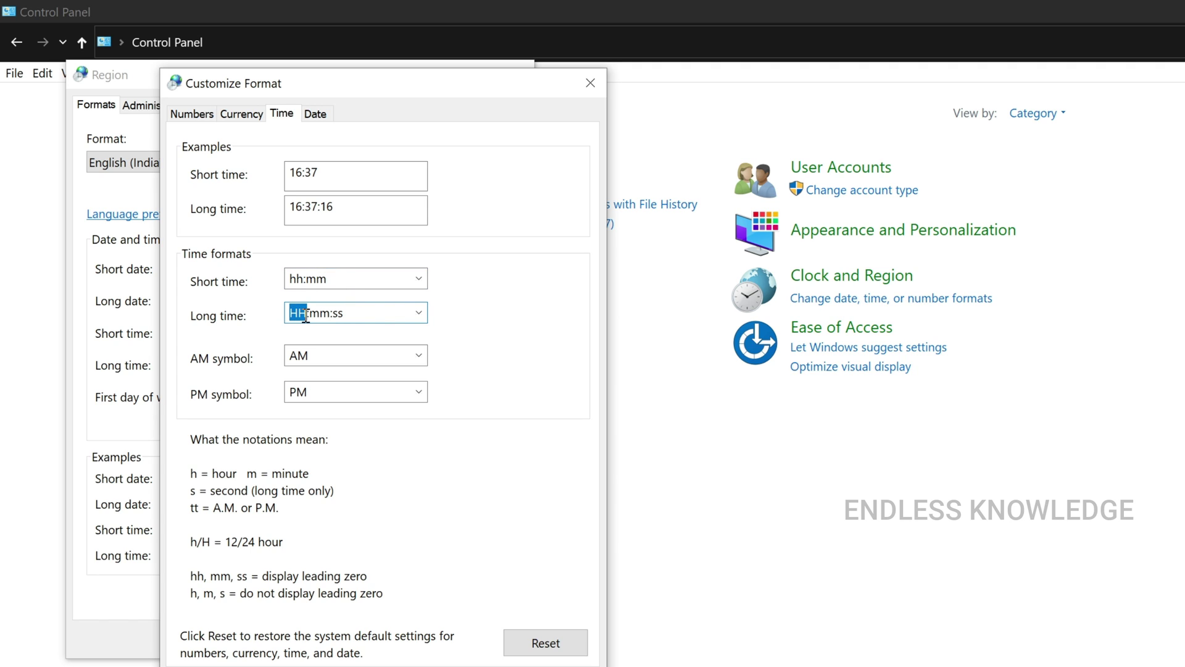
text(hh)
key(shift+Tab)
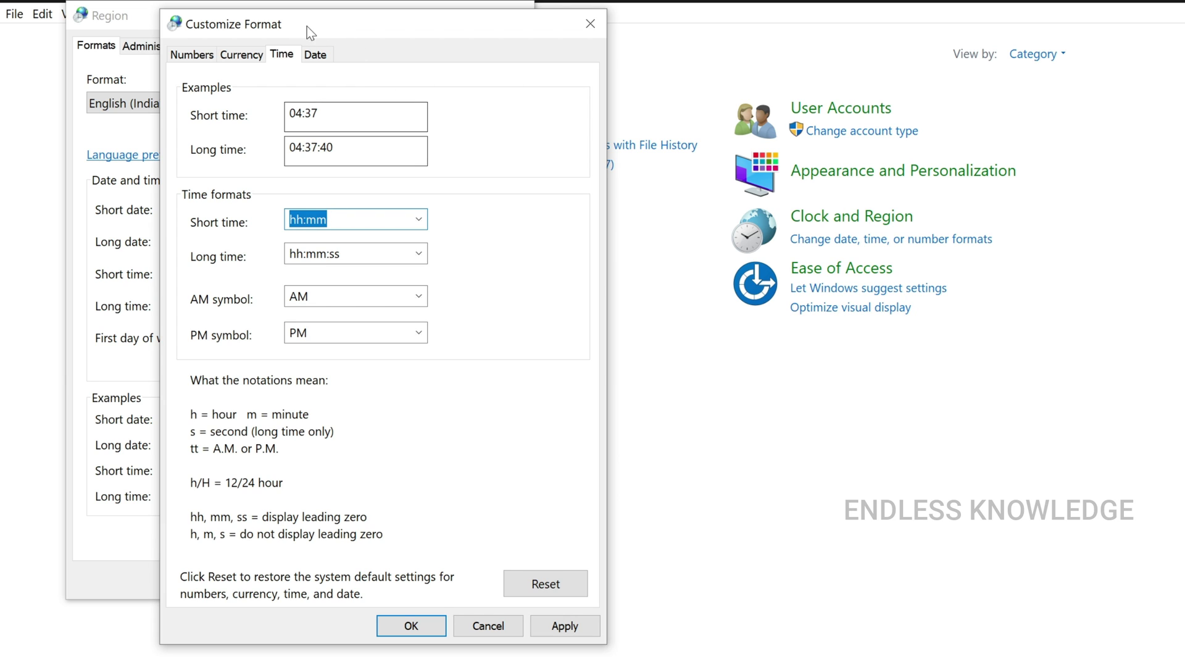
click(241, 54)
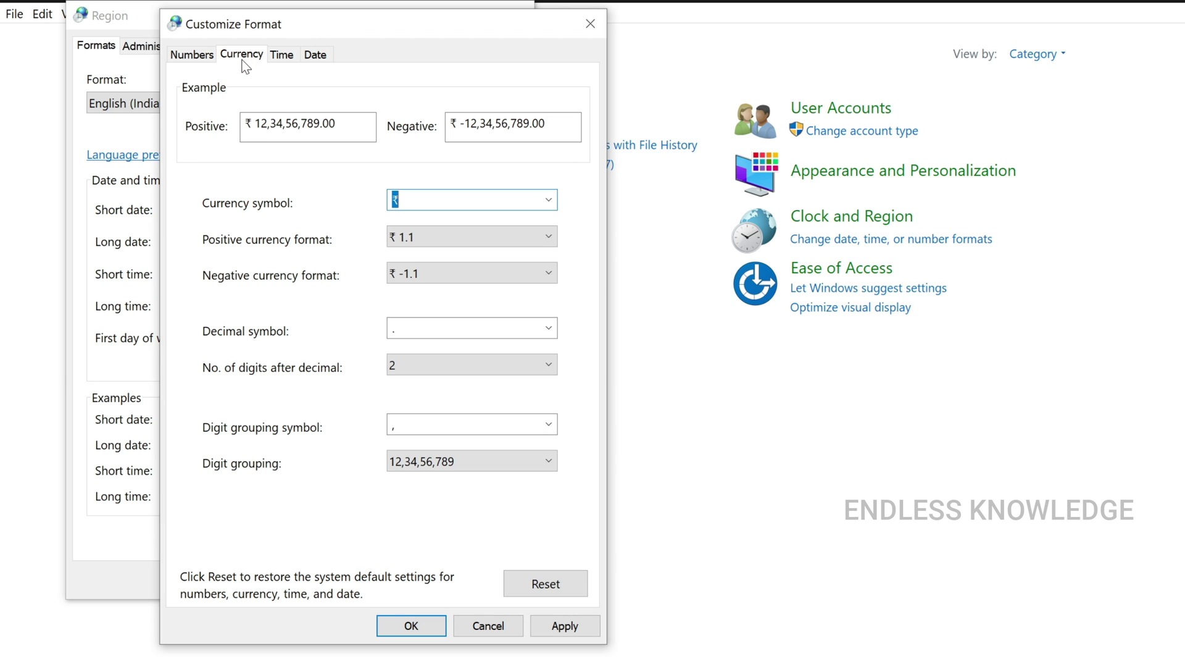
Try 'Rs.' as the currency symbol, then restore ₹
mouse_move(227, 25)
mouse_down()
mouse_move(369, 25)
mouse_move(294, 25)
mouse_up()
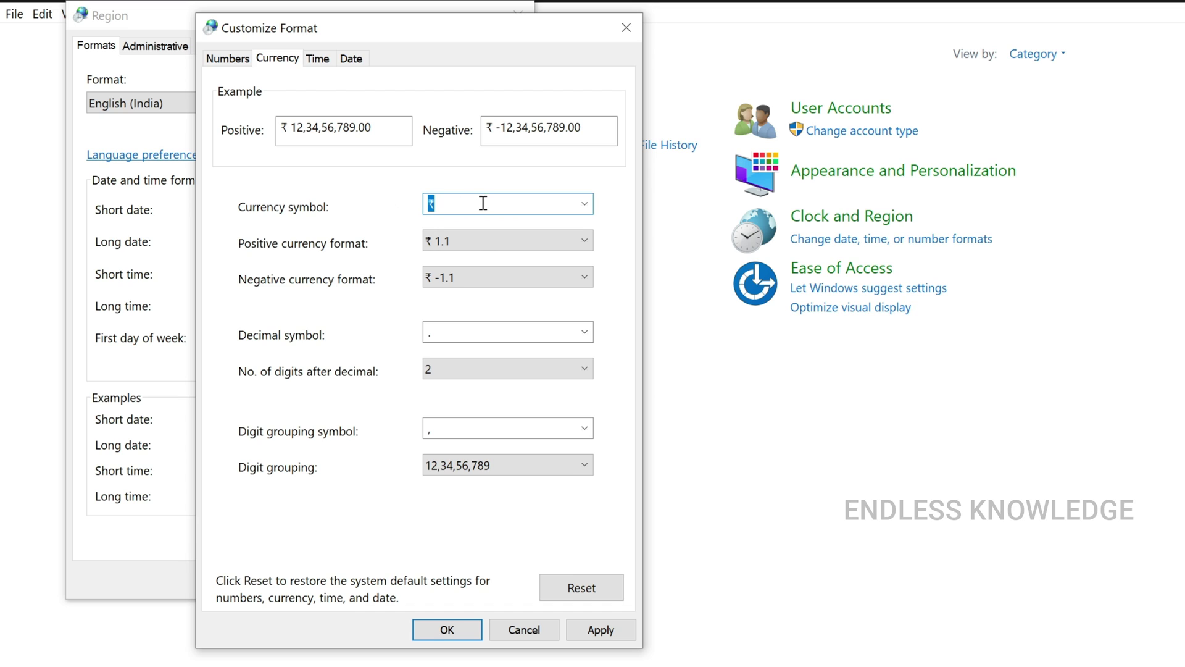
click(585, 207)
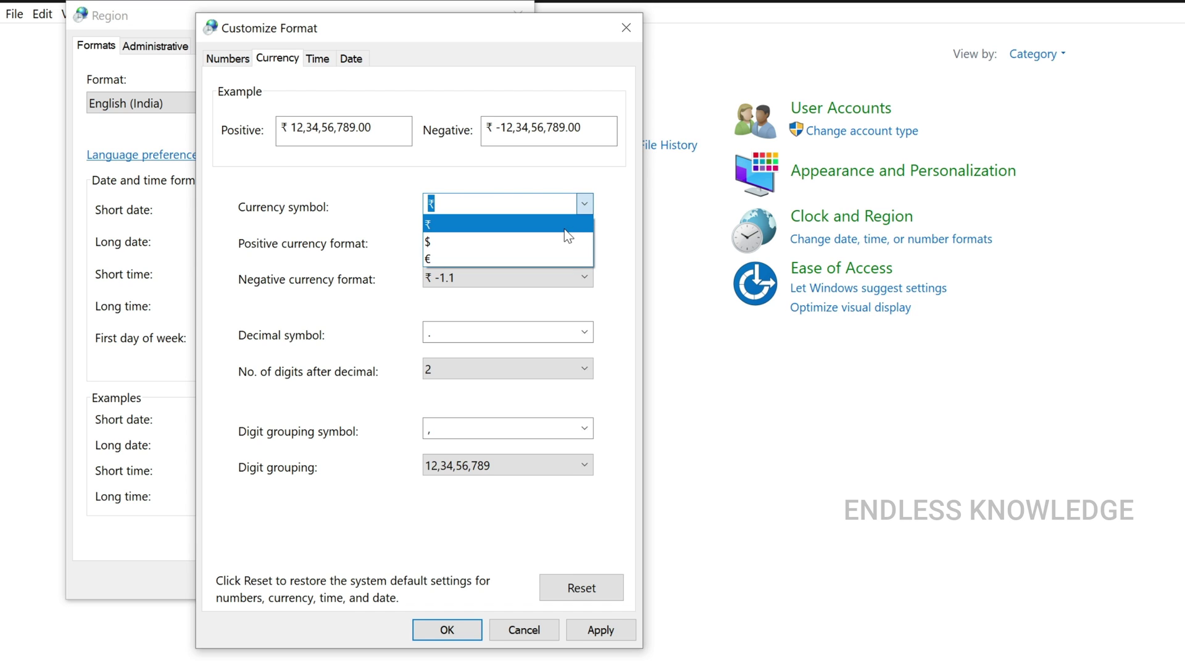
click(481, 231)
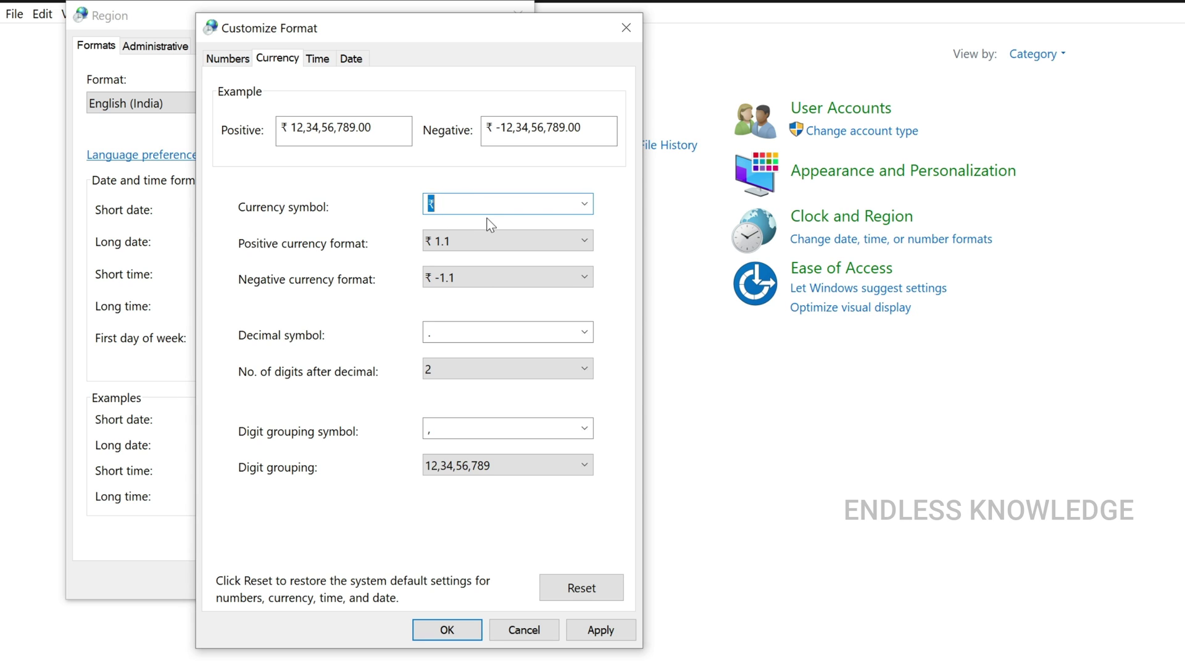
text(Rs)
text(.)
click(585, 205)
click(542, 223)
Set currency to 0 decimal digits with 12,34,56,789 grouping, then apply and close the dialogs
click(507, 369)
click(462, 383)
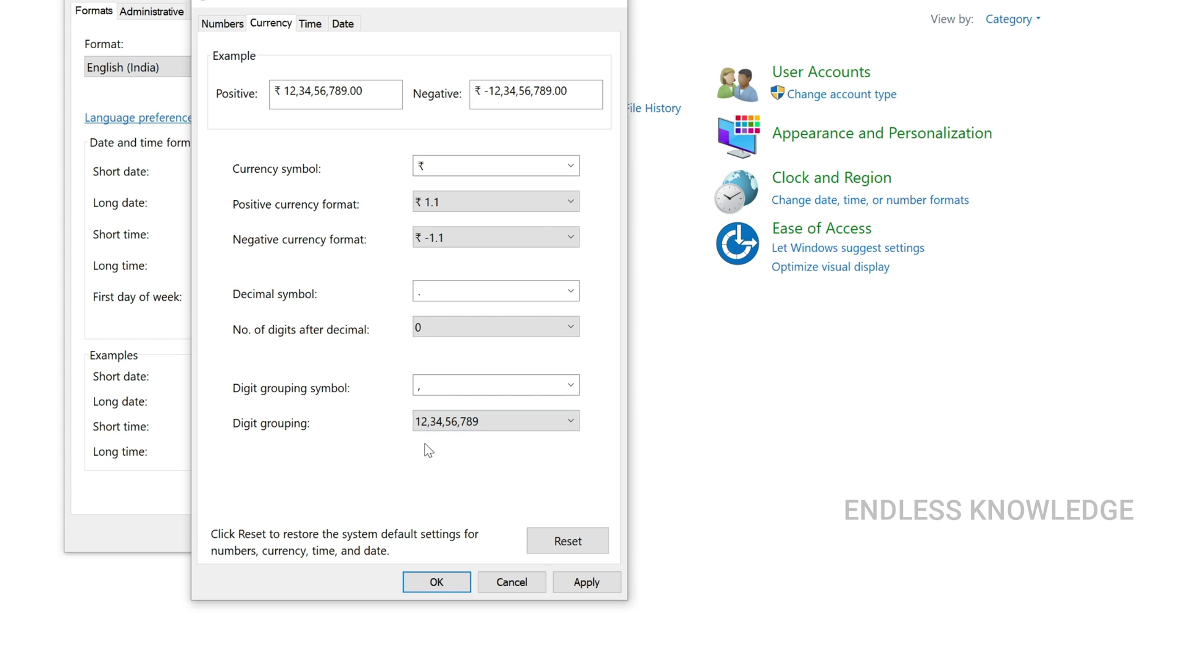
click(458, 422)
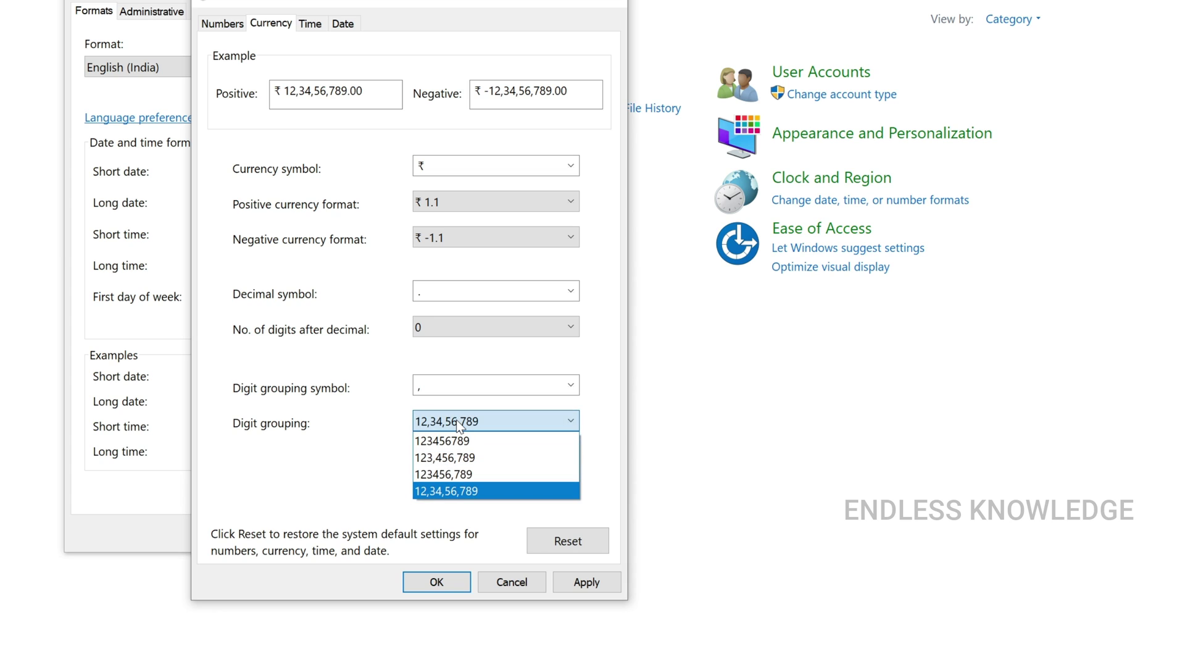
click(401, 420)
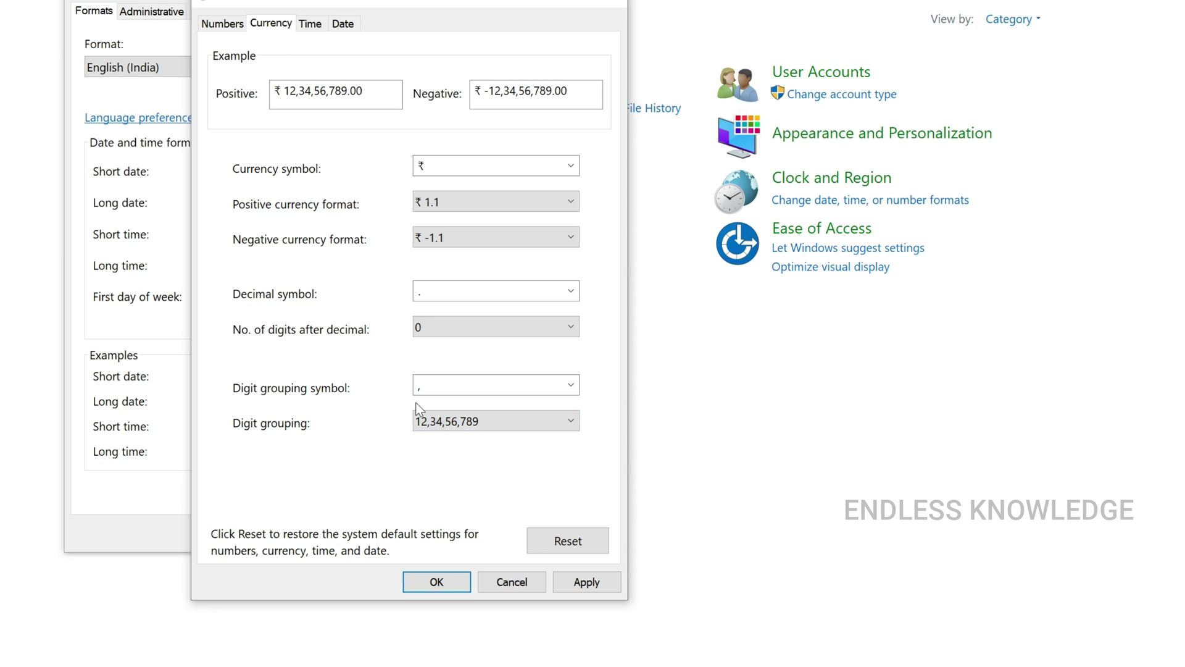
click(575, 579)
click(440, 577)
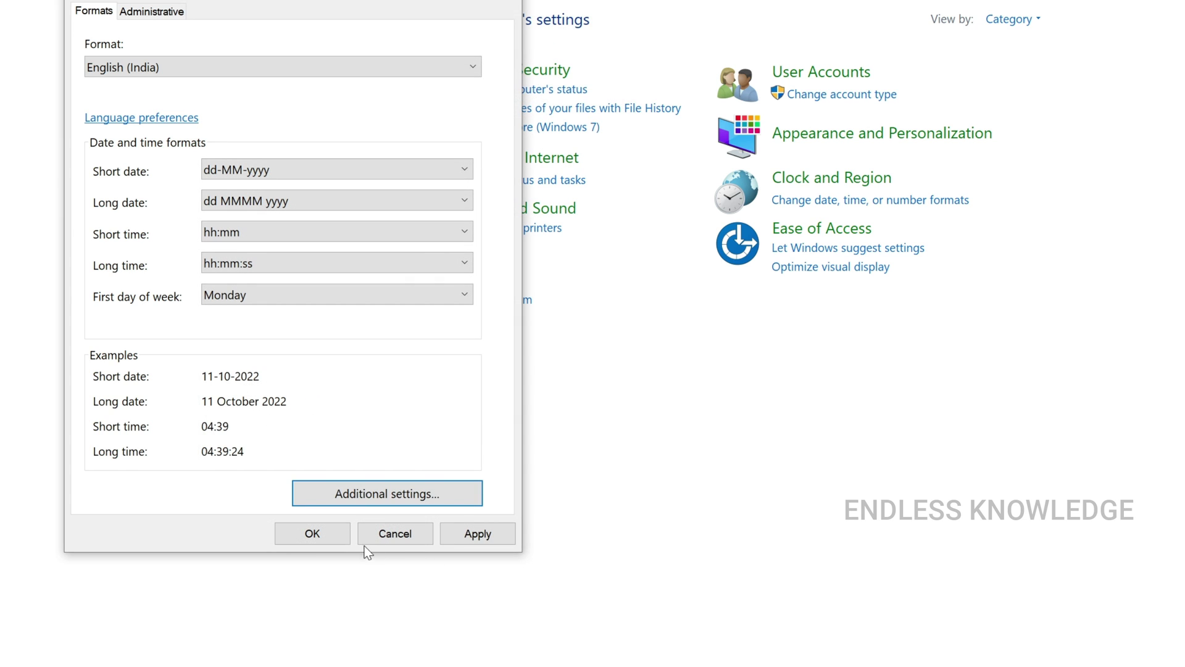
click(479, 535)
Close the Region settings and return to Barcode.xlsx, checking C2's ₹ 5,256.00 value
click(322, 535)
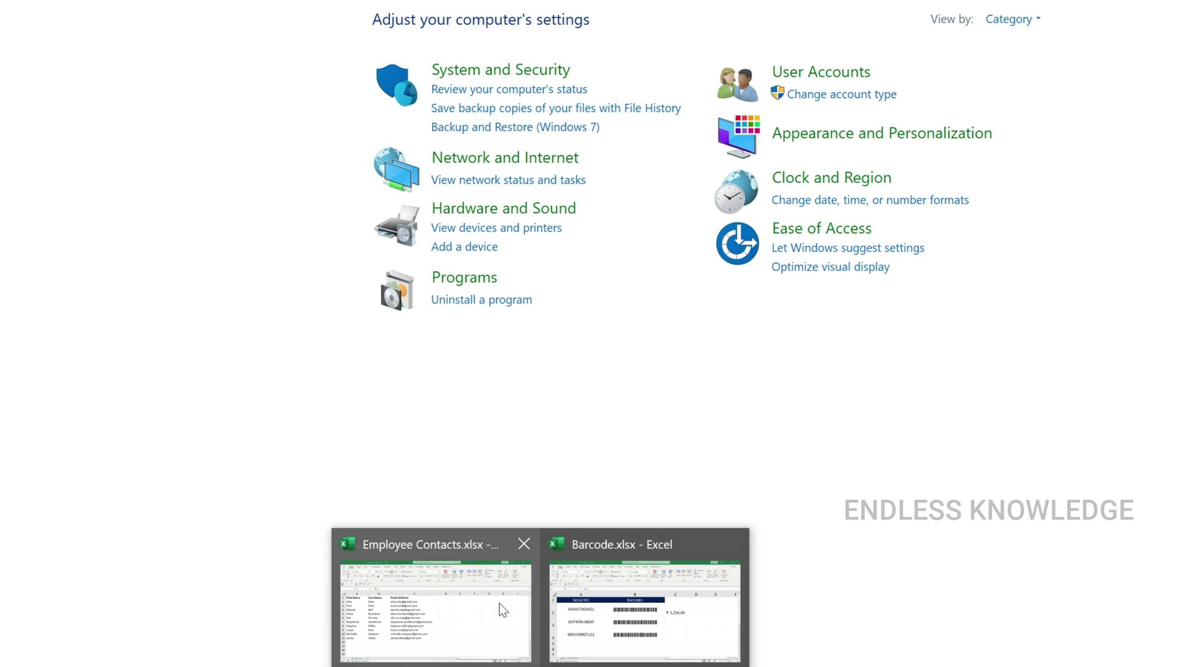
click(579, 604)
click(906, 372)
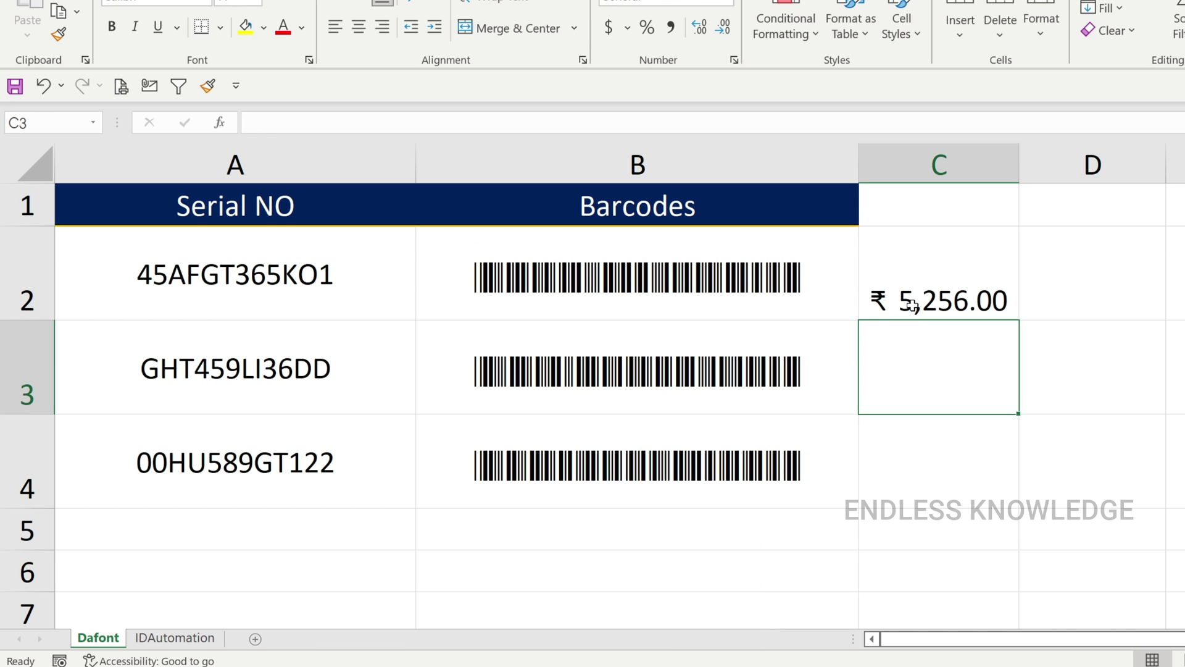
click(919, 290)
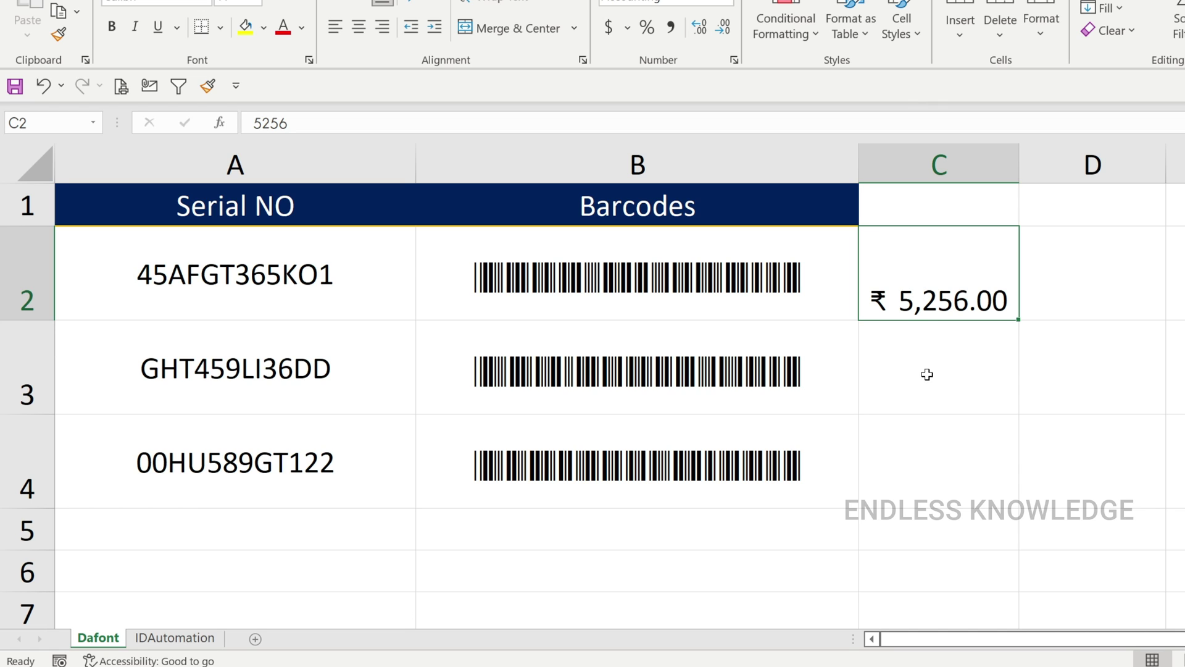
Enter 5252 in D3 and give it accounting currency format, showing ₹ 5,252
click(1082, 359)
text(5)
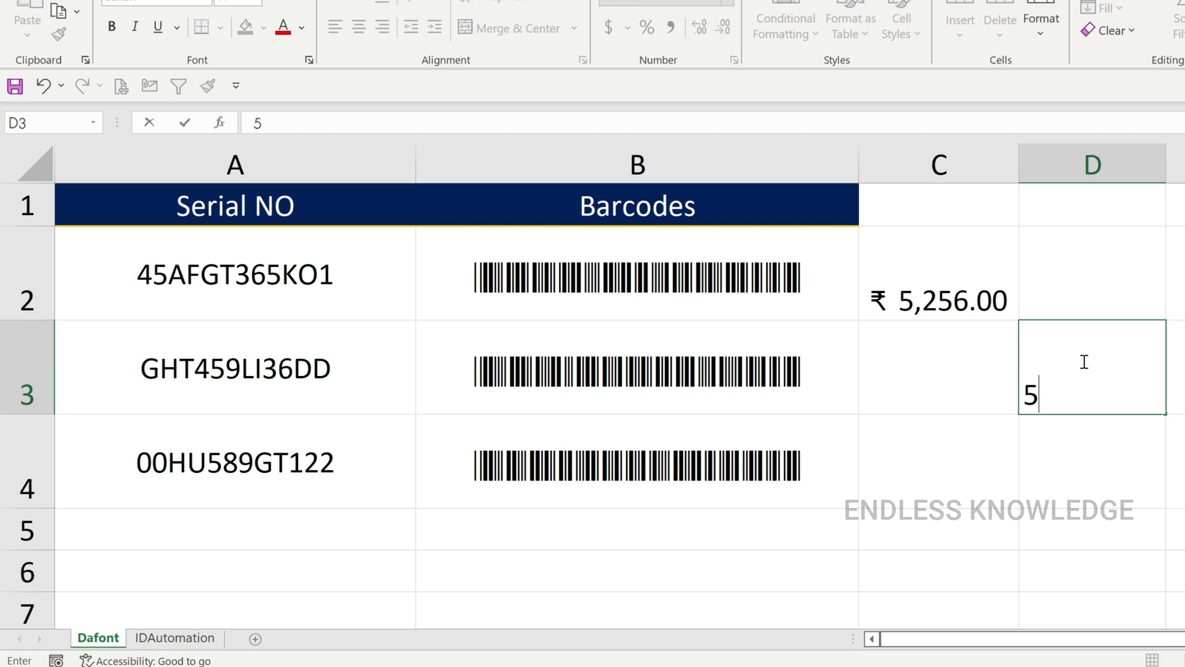
text(522)
click(1083, 361)
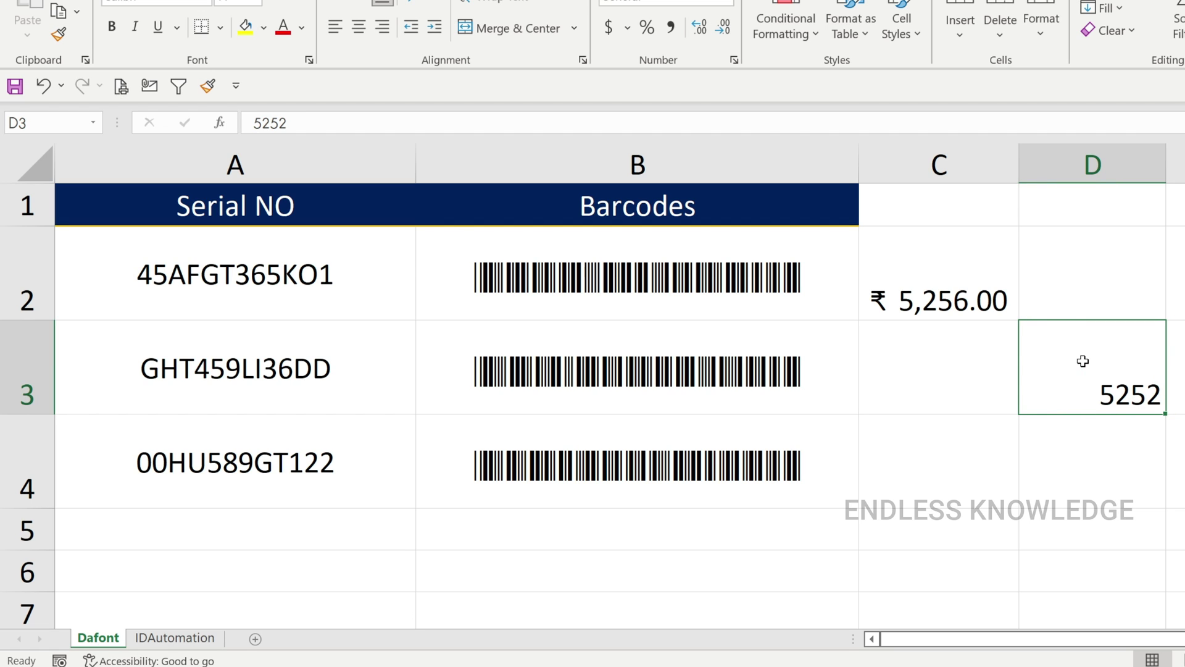
click(608, 27)
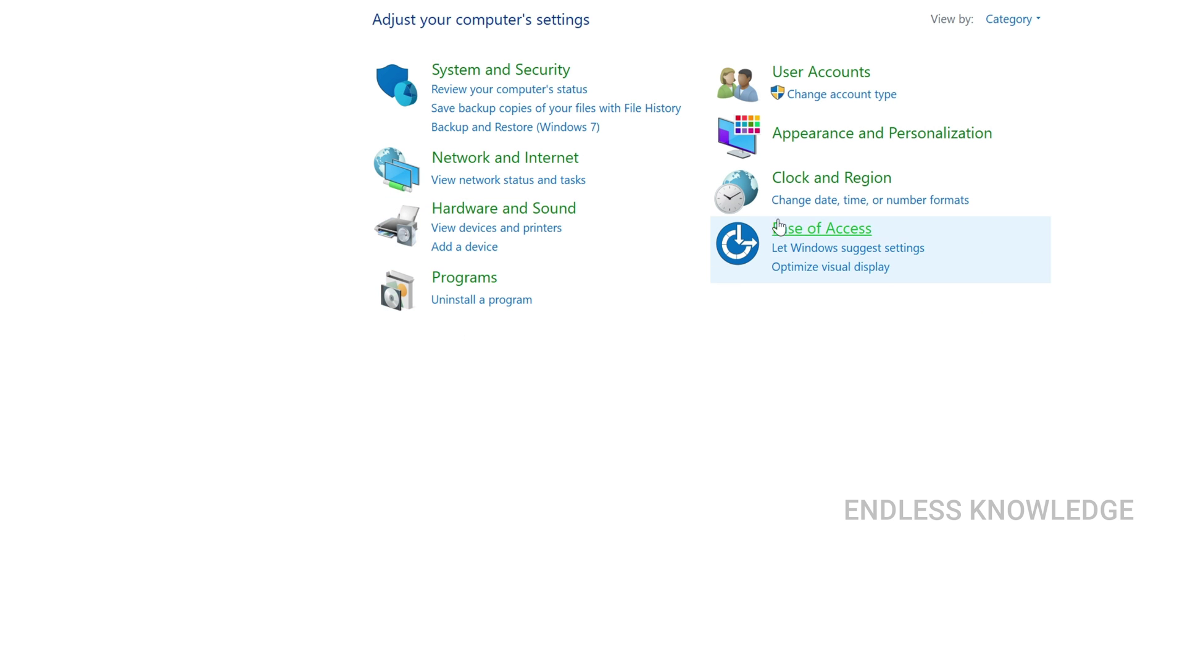
Set the Windows currency symbol to Rs. with the Rs. 1.1 positive format, then return to Barcode.xlsx
click(803, 204)
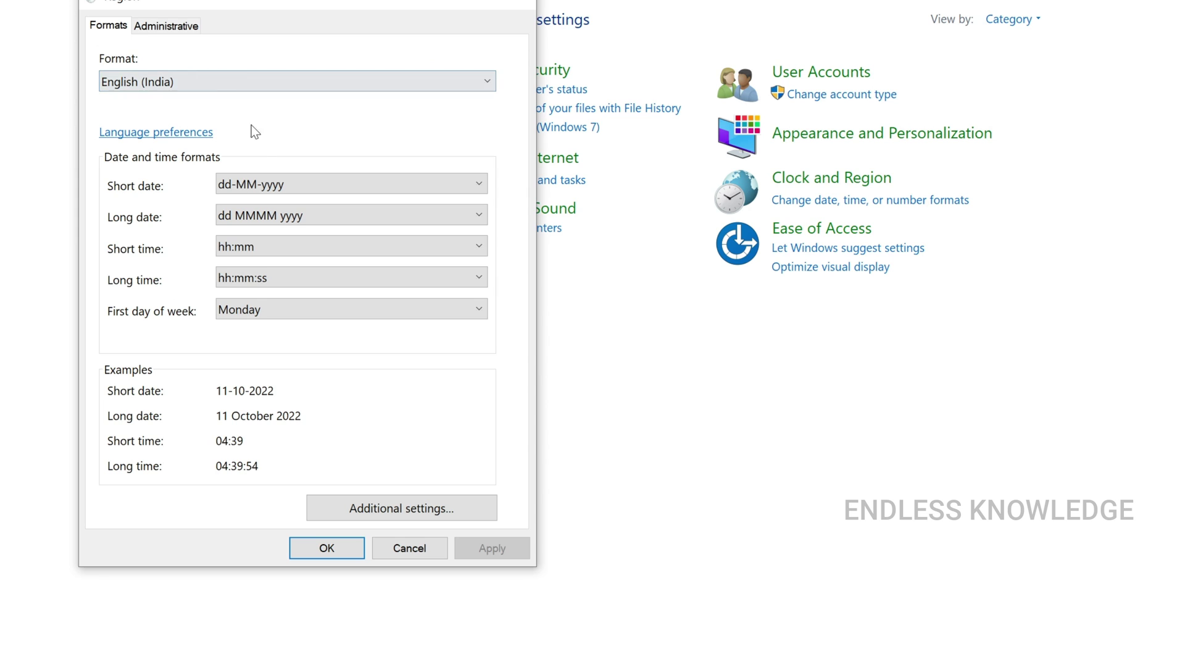
click(377, 505)
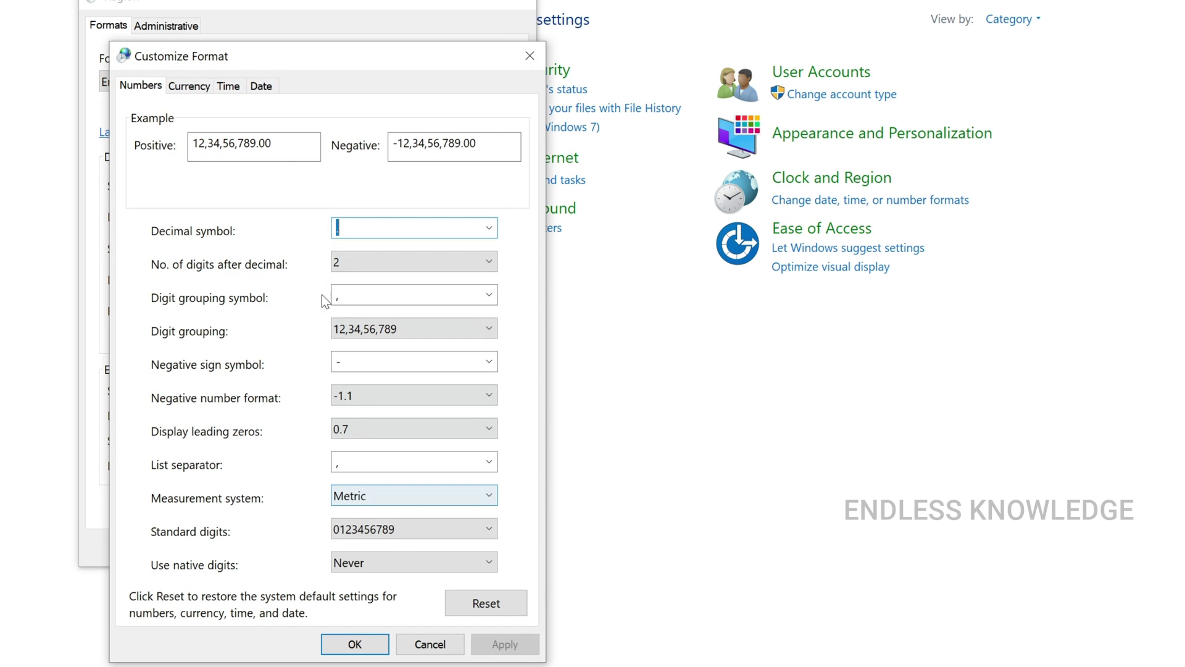
click(187, 85)
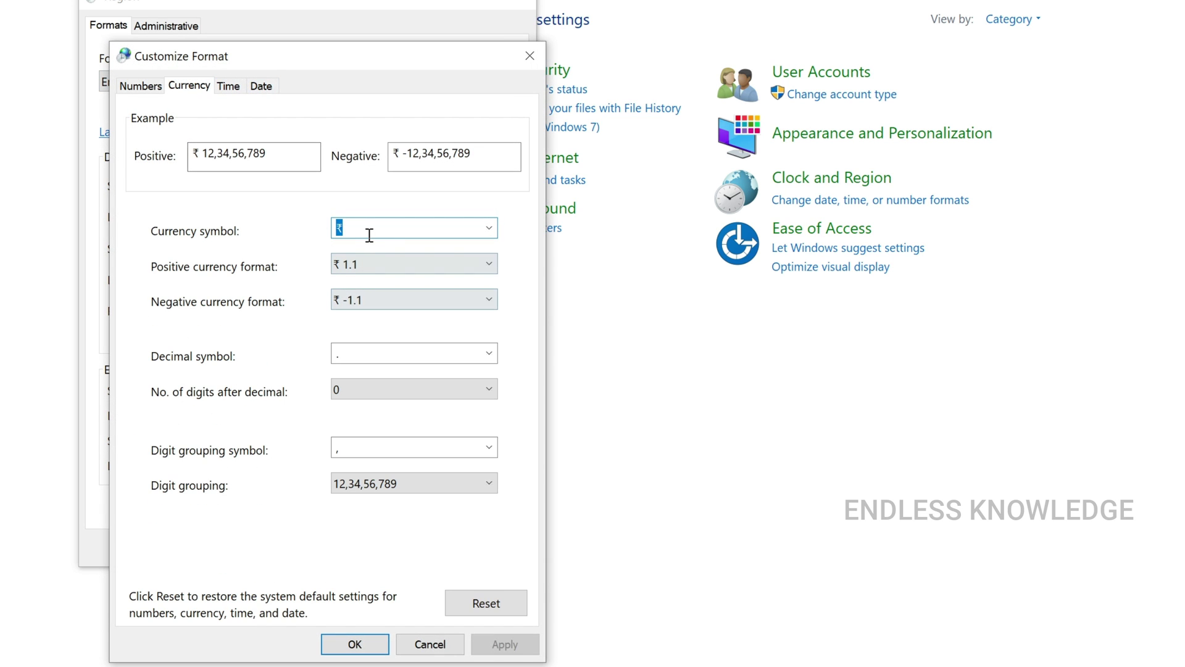
text(Rs)
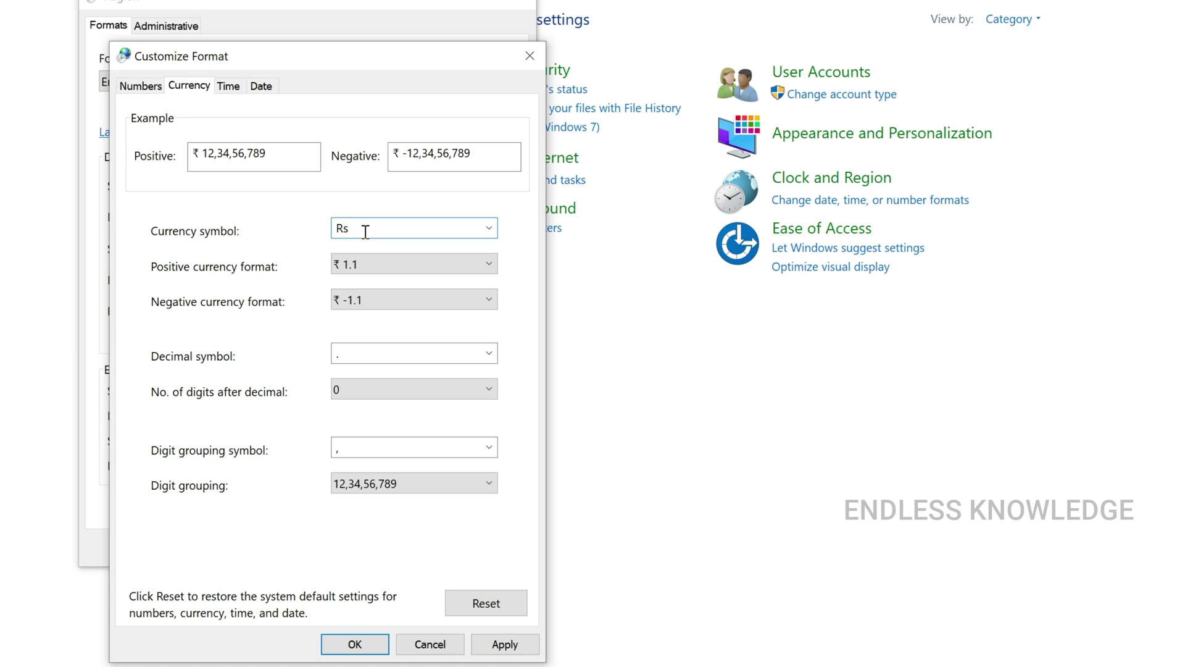
text(.)
click(503, 645)
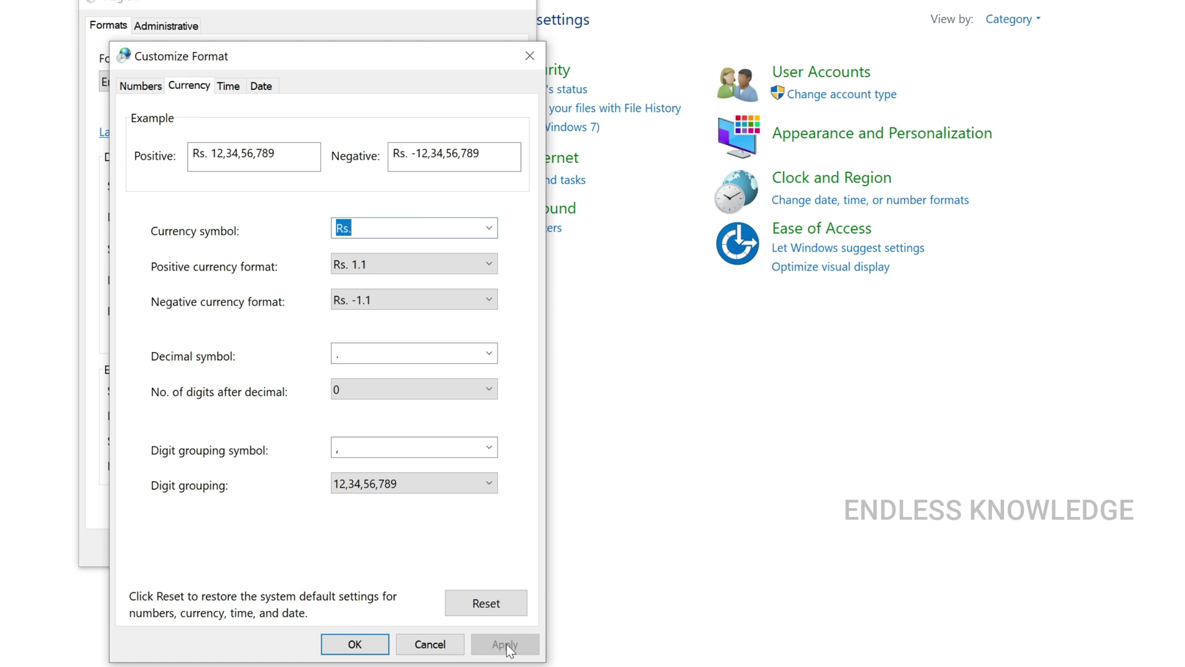
click(374, 277)
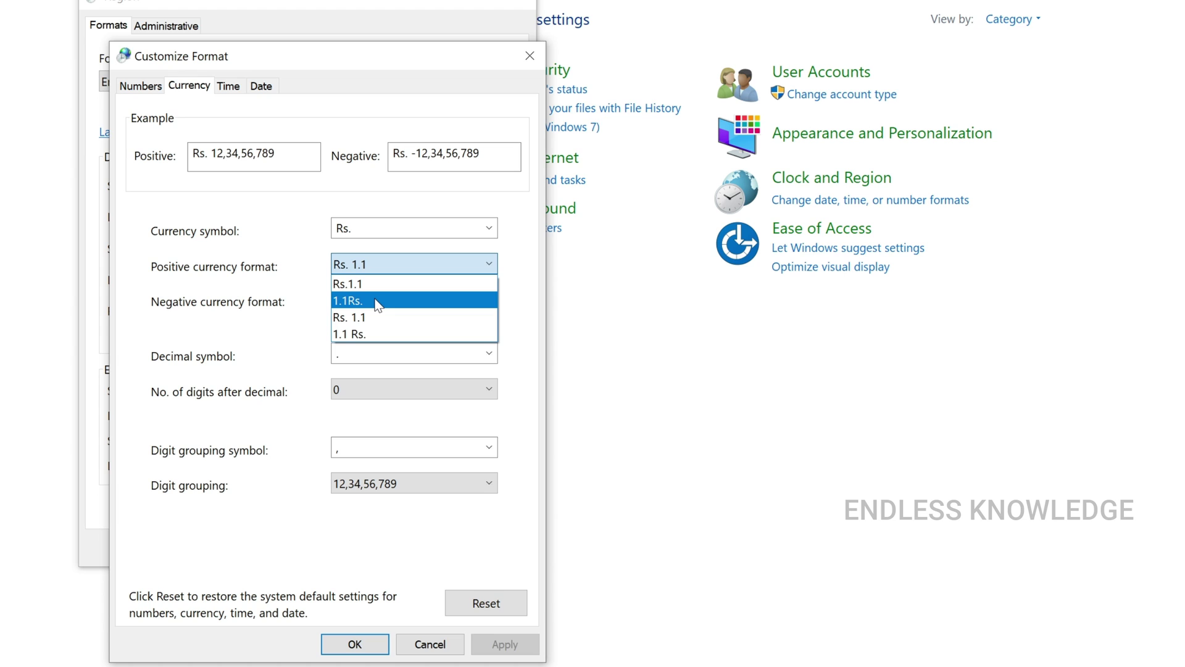
click(298, 237)
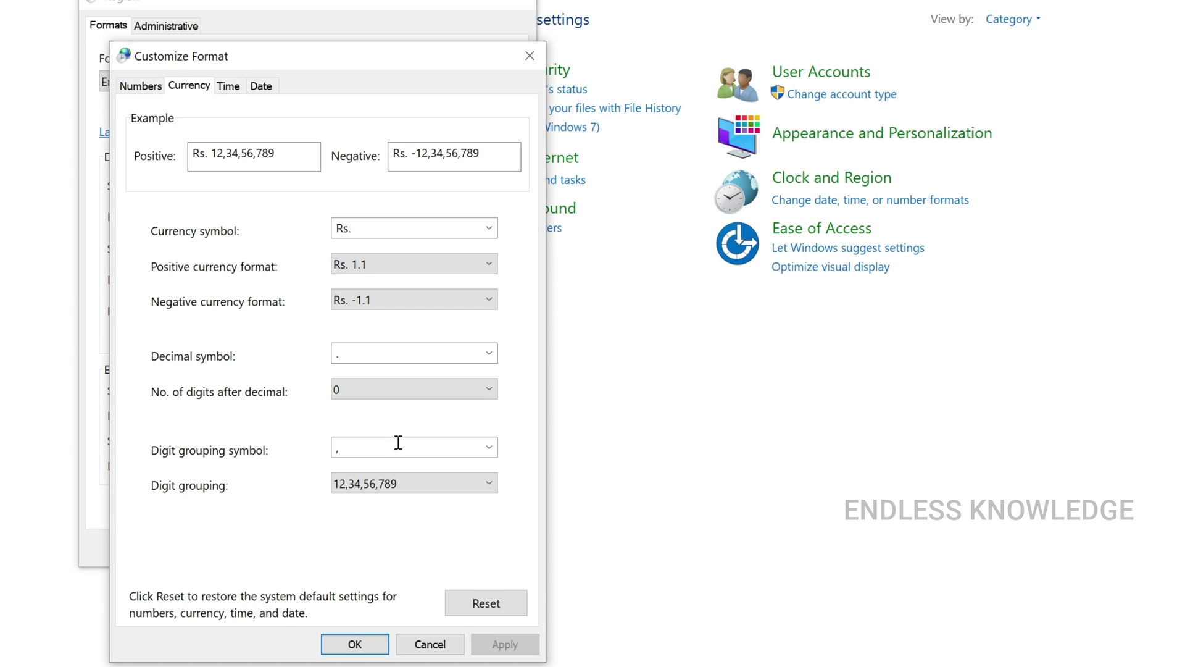
click(378, 642)
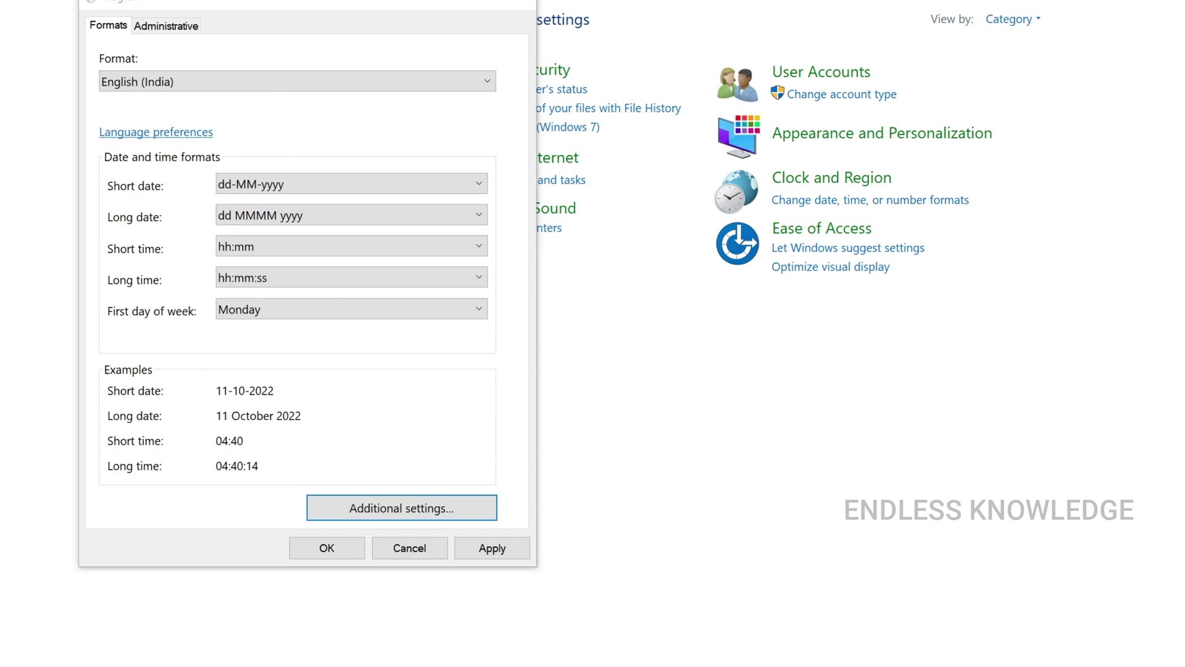
mouse_move(431, 651)
click(647, 619)
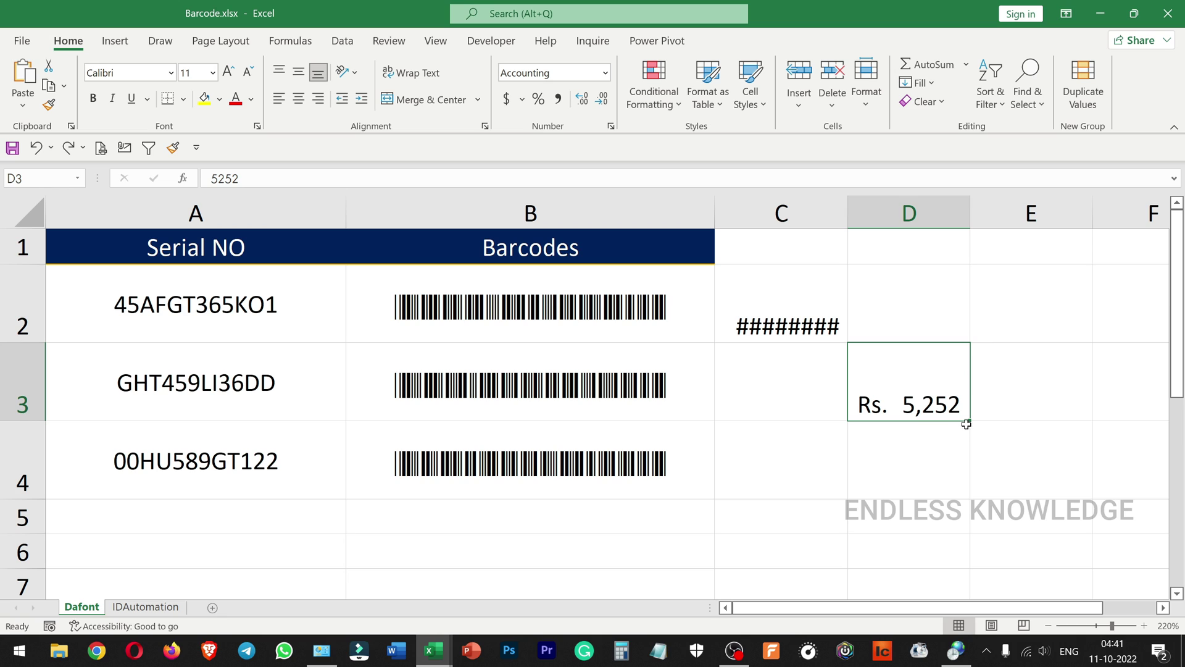
Fill Rs. 5,252 down into D4 and put =SUM(D3:D4) in D5, totalling Rs. 10,504
drag(969, 420, 970, 482)
click(918, 522)
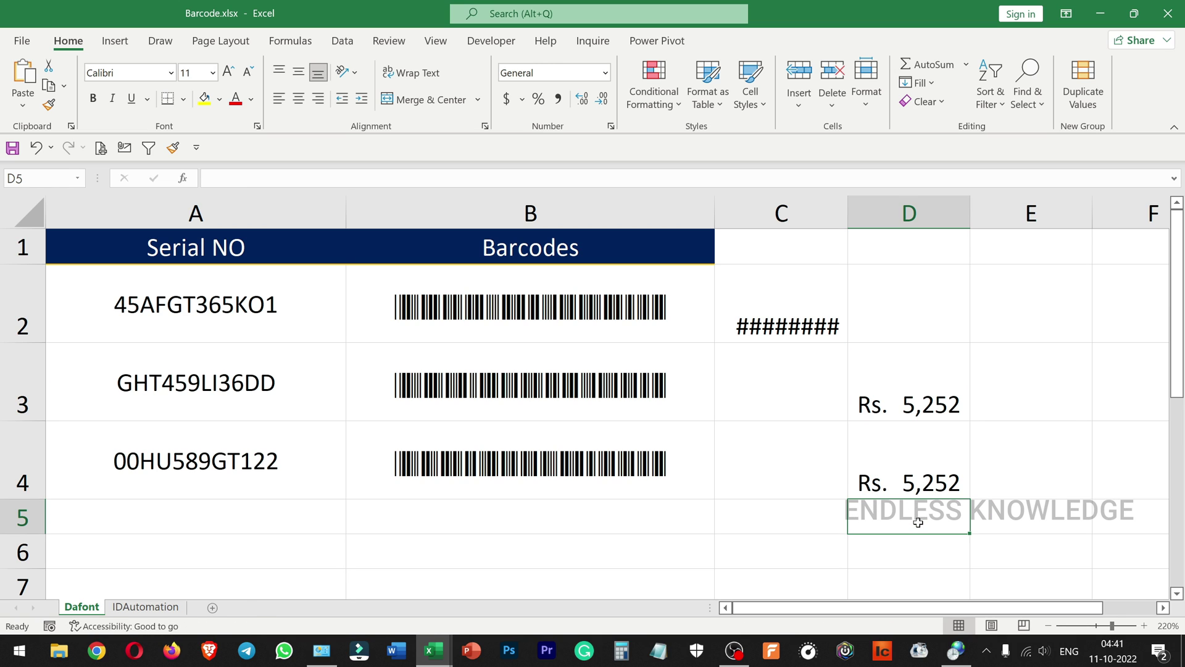
key(alt+equal)
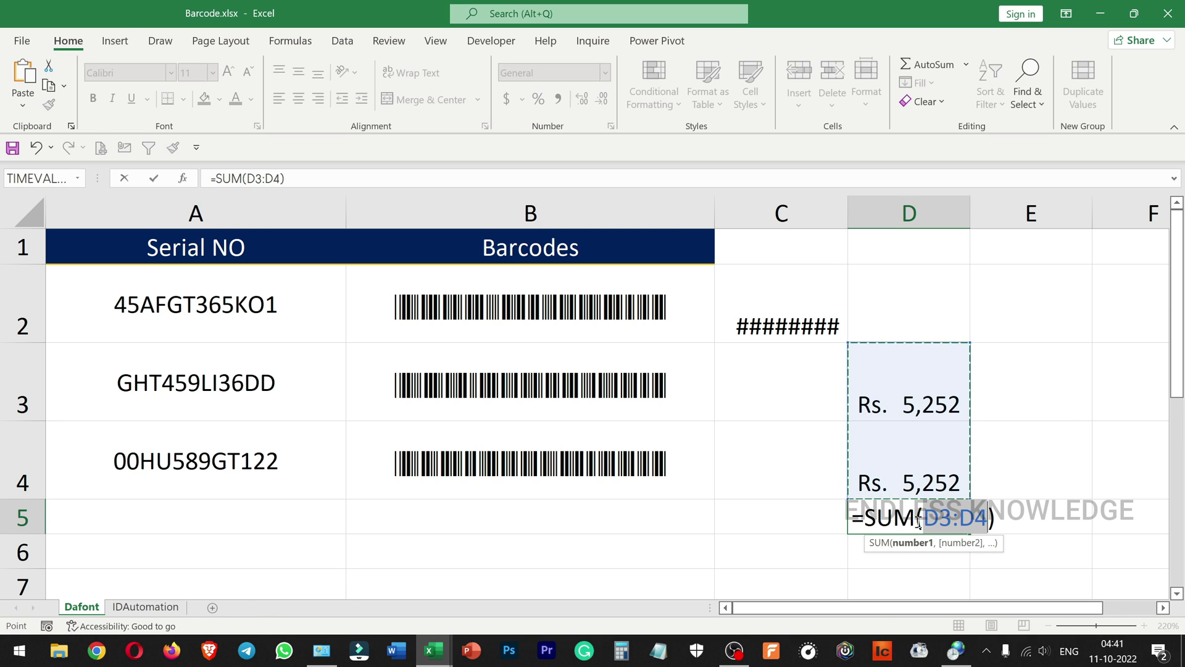
key(Tab)
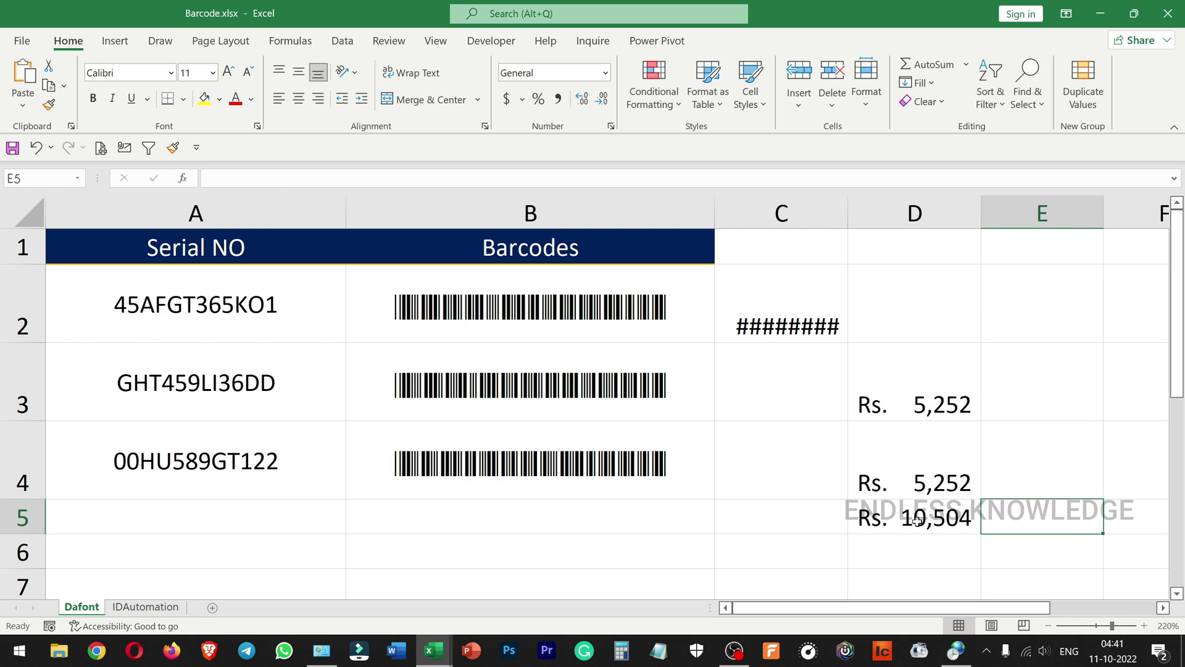
click(917, 520)
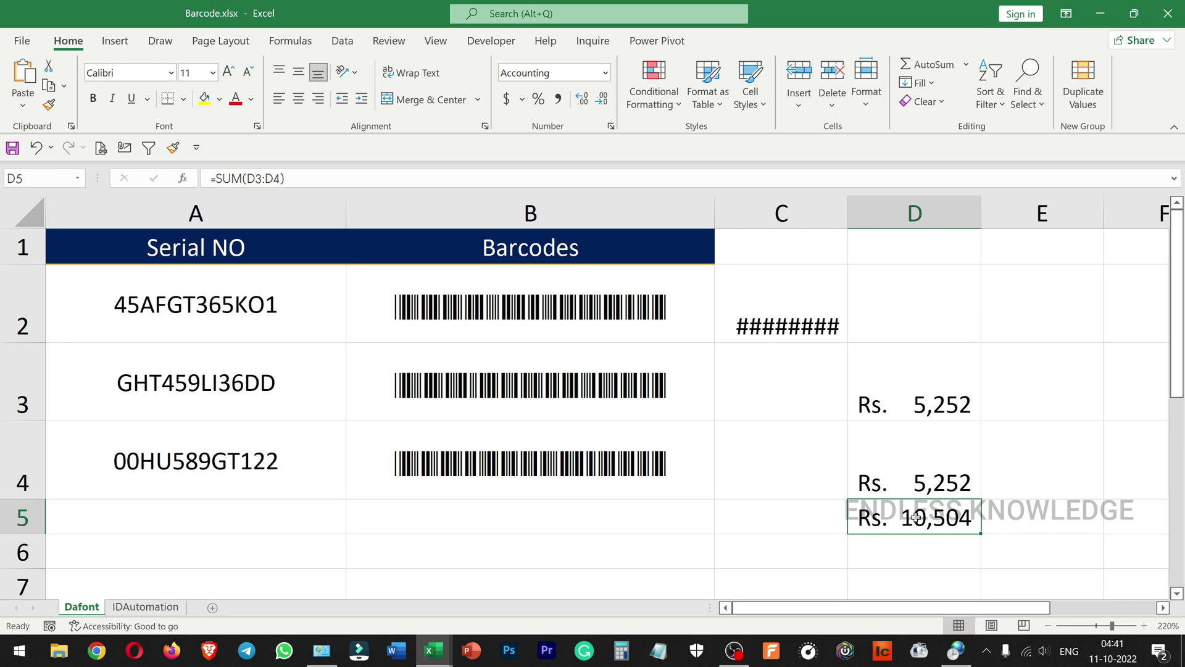